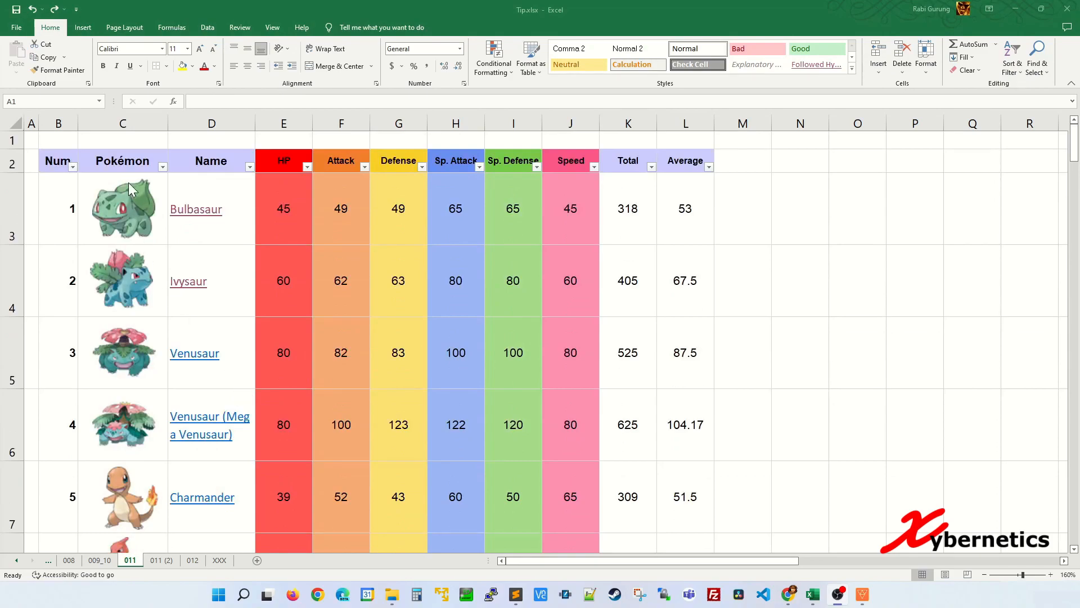
# Filter the HP column to show only the value 38
pyautogui.click(304, 196)
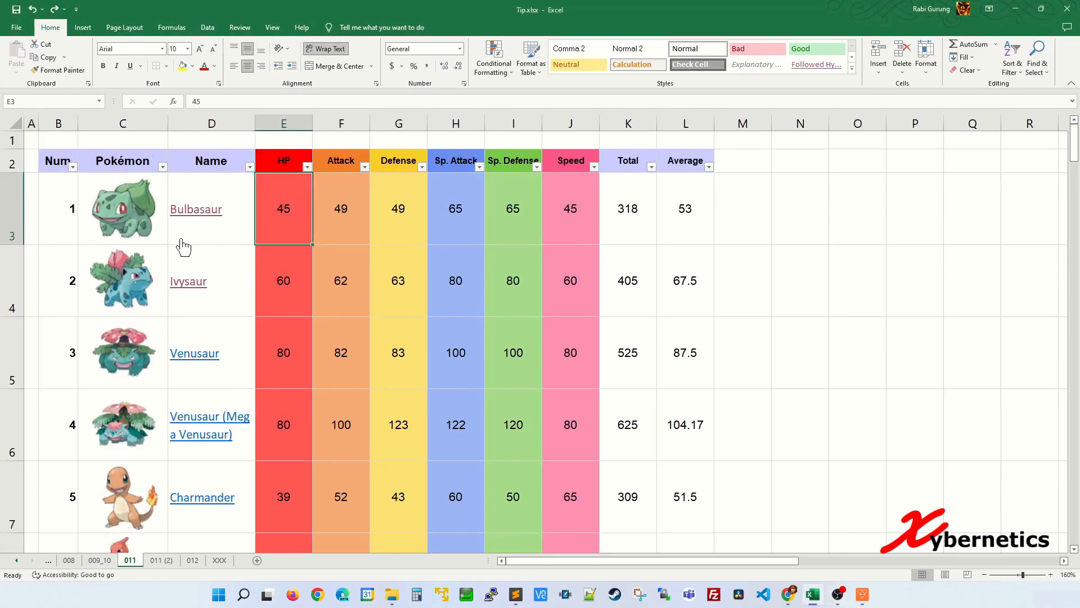
pyautogui.click(287, 162)
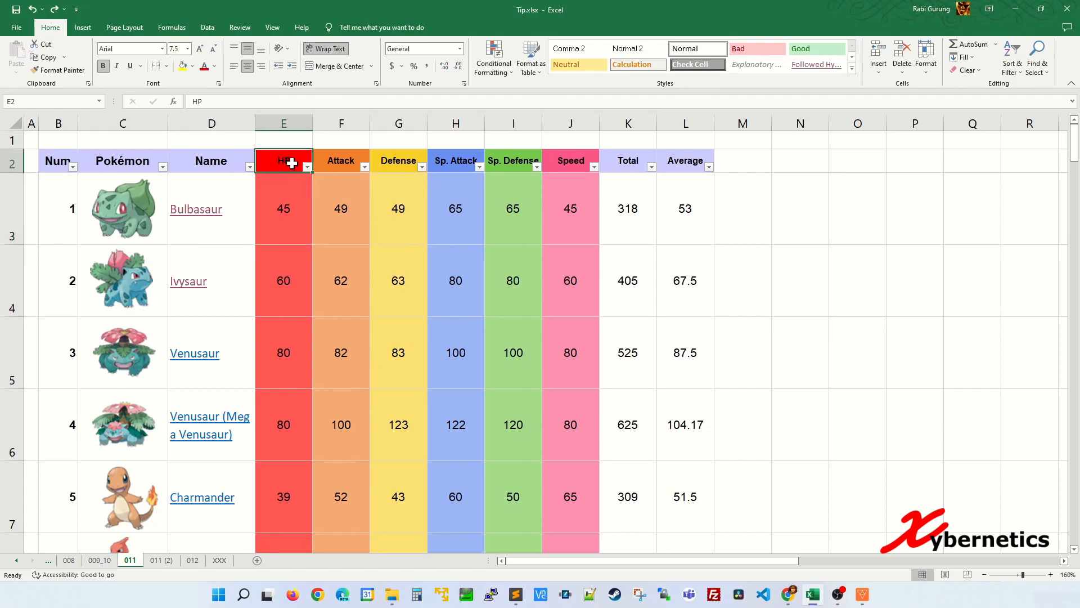
pyautogui.click(308, 167)
pyautogui.click(215, 293)
pyautogui.click(203, 332)
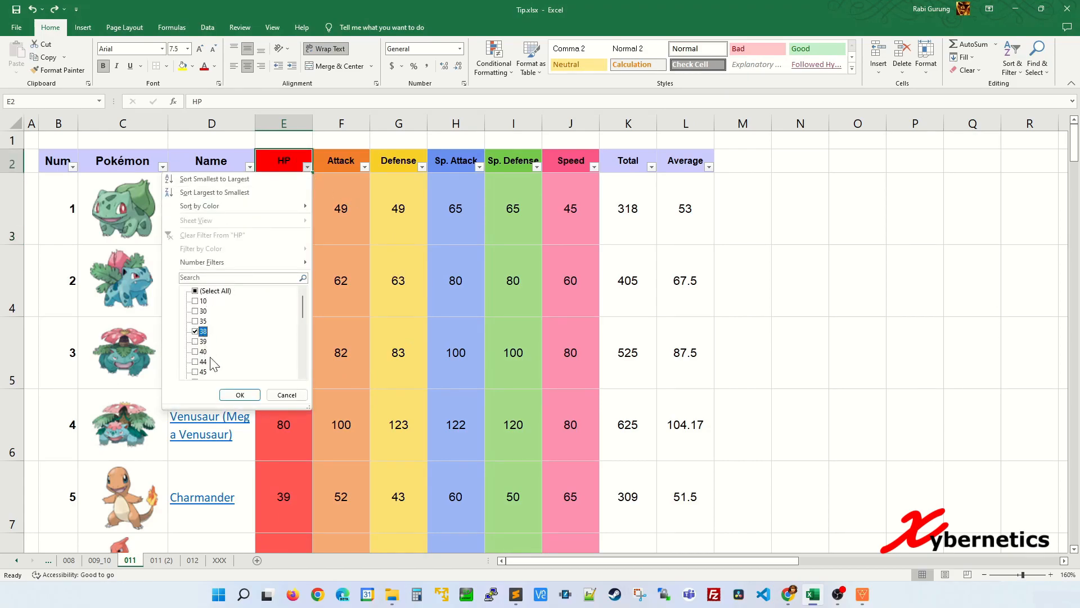
pyautogui.click(240, 395)
# Check the two filtered Vulpix rows, then undo the filter and return to the top of the sheet
pyautogui.moveTo(2, 194); pyautogui.dragTo(12, 277)
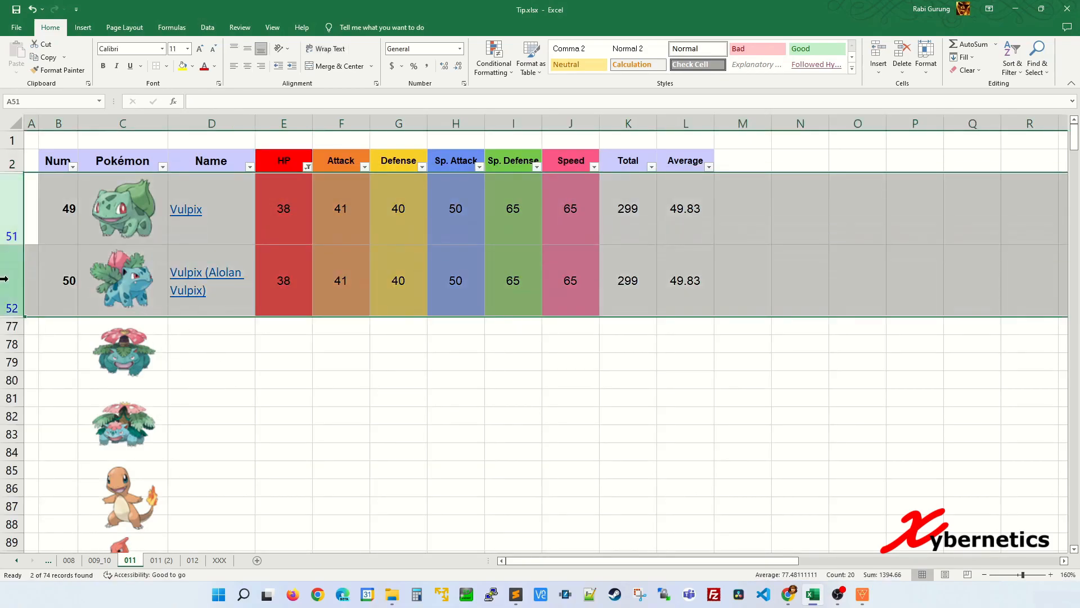
pyautogui.click(367, 396)
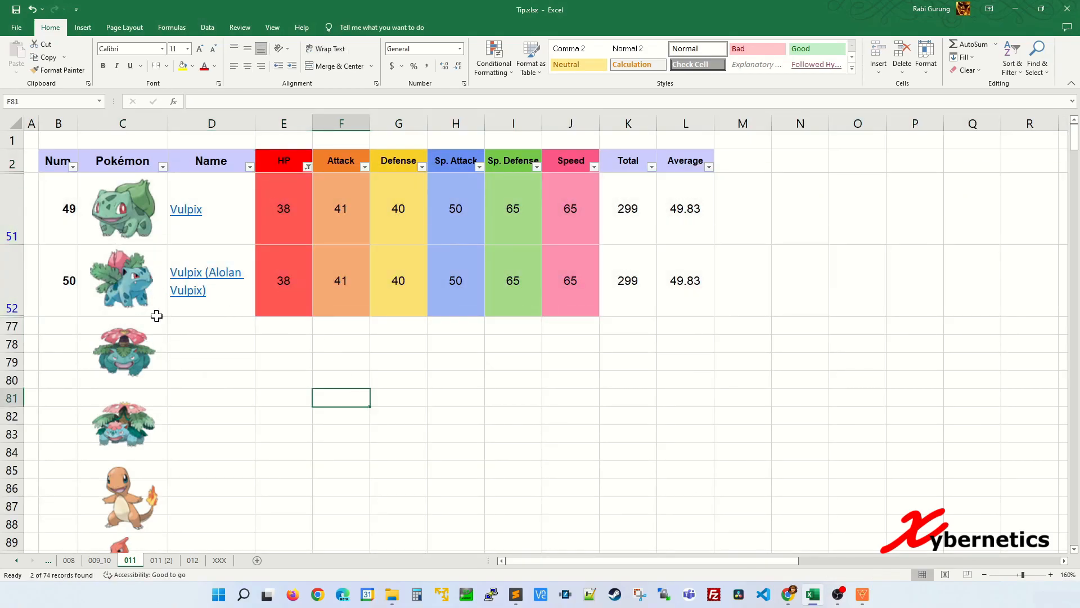
pyautogui.scroll(-4, 150, 386)
pyautogui.scroll(5, 138, 400)
pyautogui.click(267, 346)
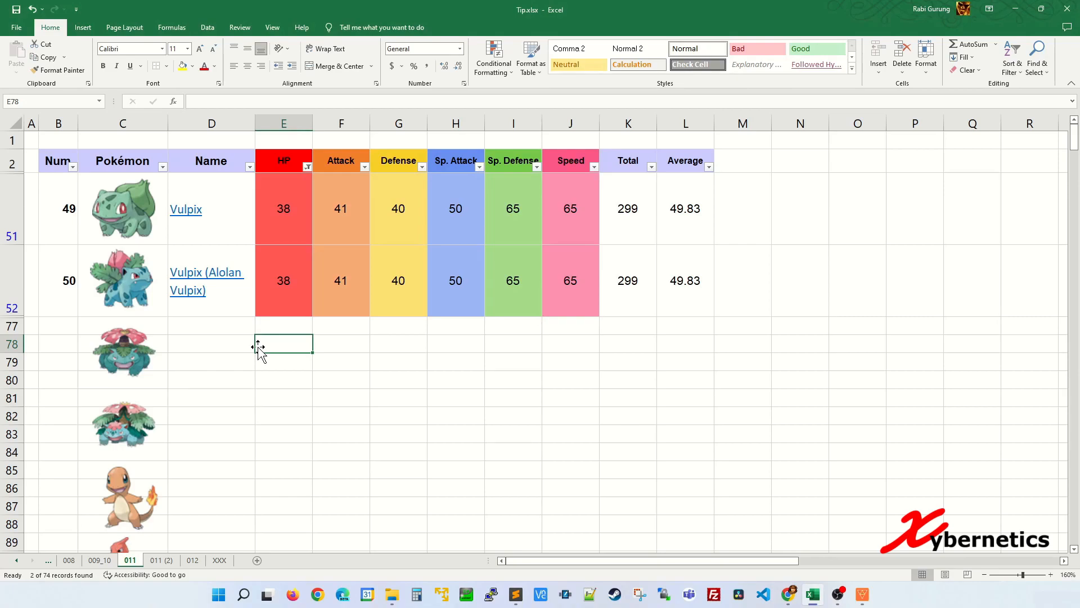
pyautogui.hotkey('ctrl', 'z')
pyautogui.scroll(5, 240, 348)
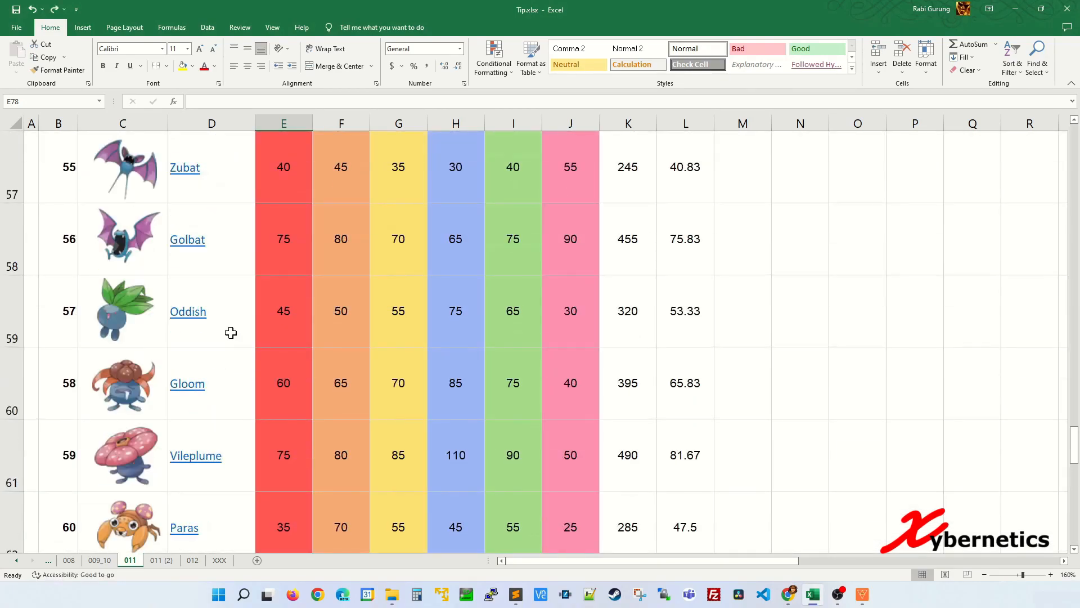
pyautogui.hotkey('ctrl', 'Home')
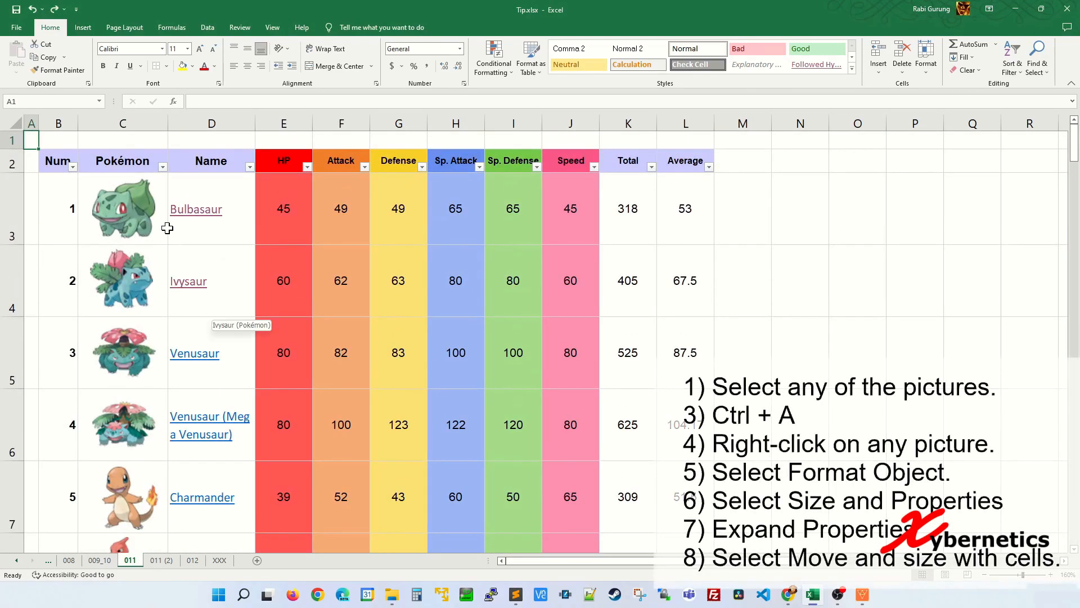
# Select the Venusaur picture, then select all pictures on the sheet with Ctrl+A
pyautogui.click(127, 367)
pyautogui.rightClick(129, 365)
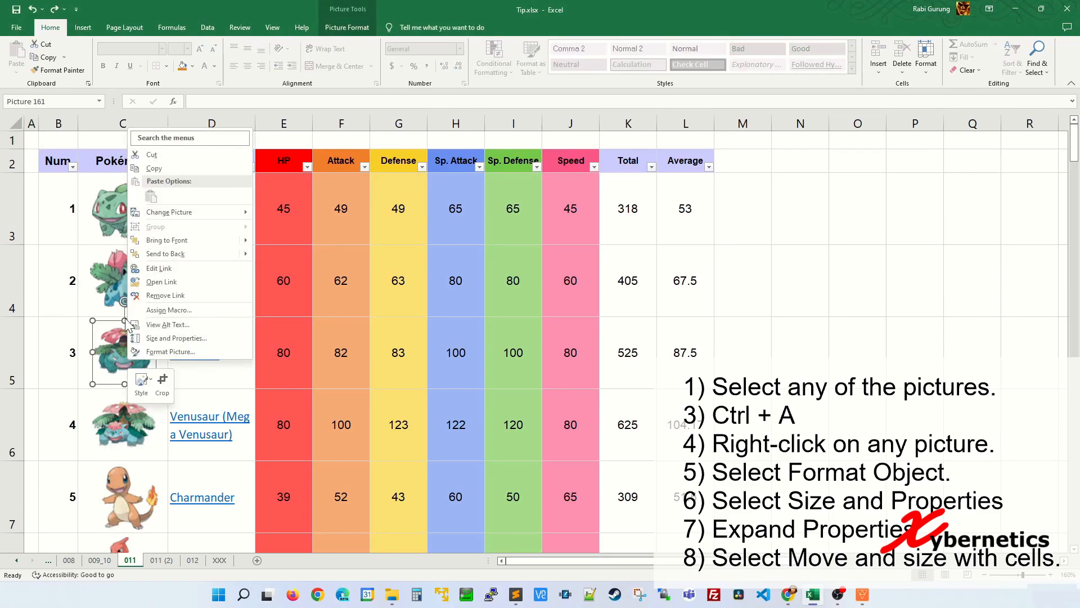
pyautogui.click(346, 266)
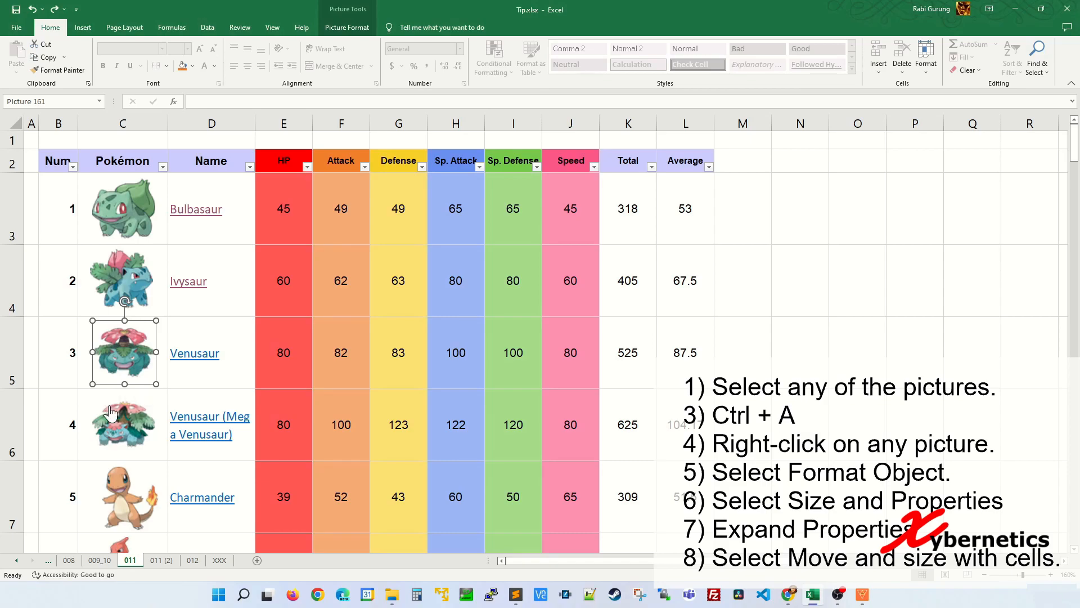
pyautogui.hotkey('ctrl', 'a')
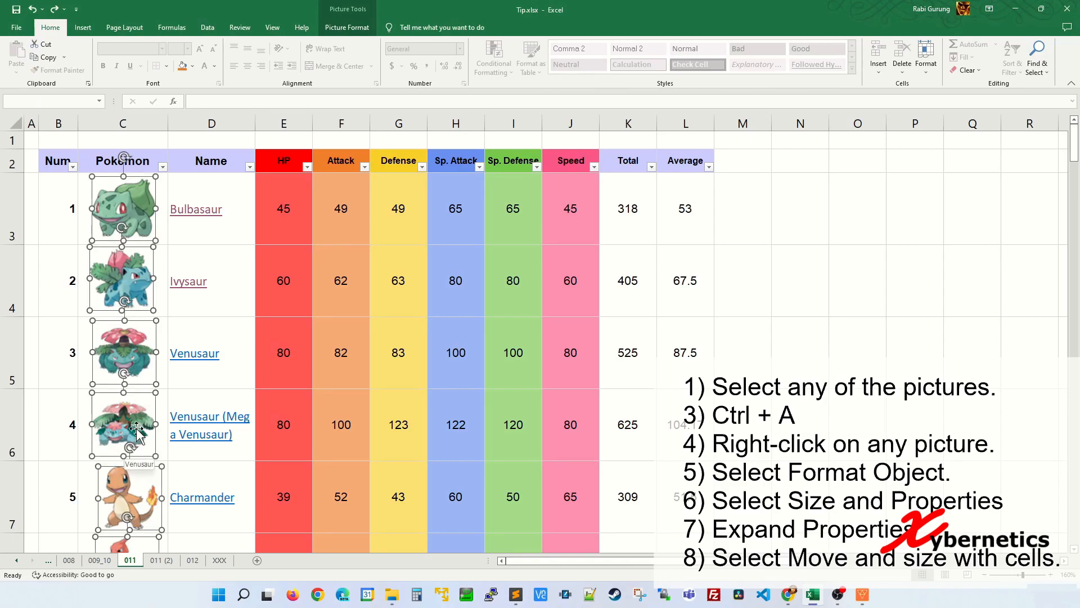
pyautogui.scroll(-7, 205, 377)
pyautogui.scroll(7, 205, 388)
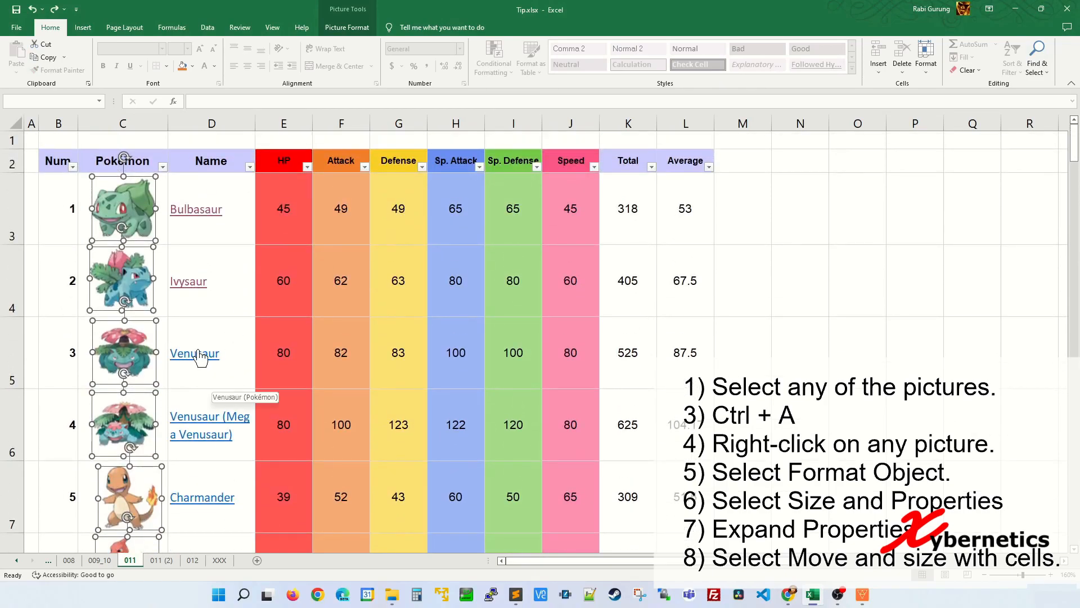
# Set all selected pictures to Move and size with cells in Format Object's Size & Properties
pyautogui.rightClick(129, 284)
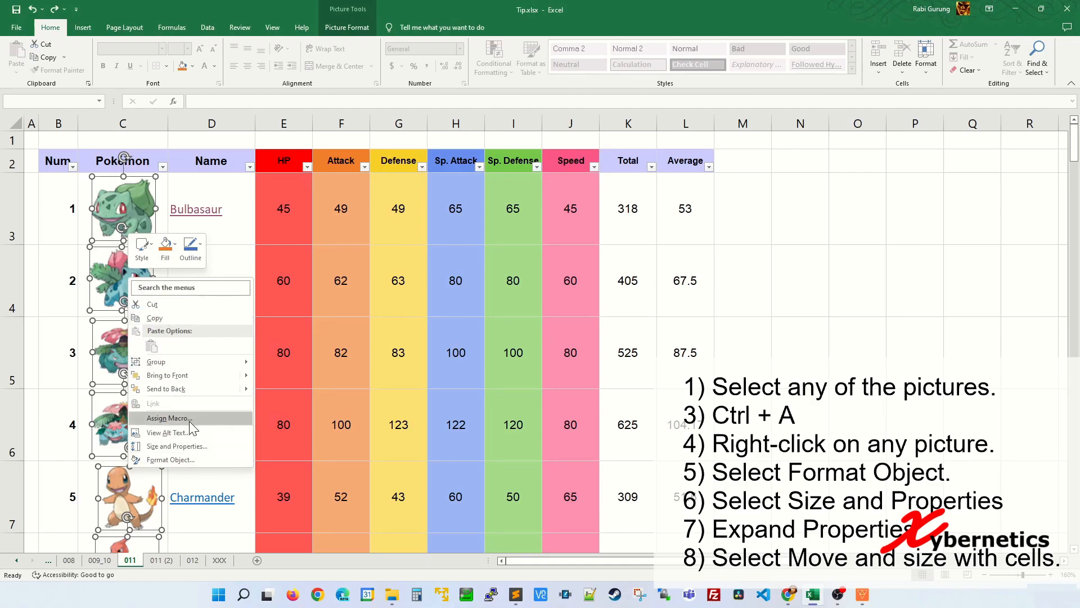
pyautogui.click(144, 462)
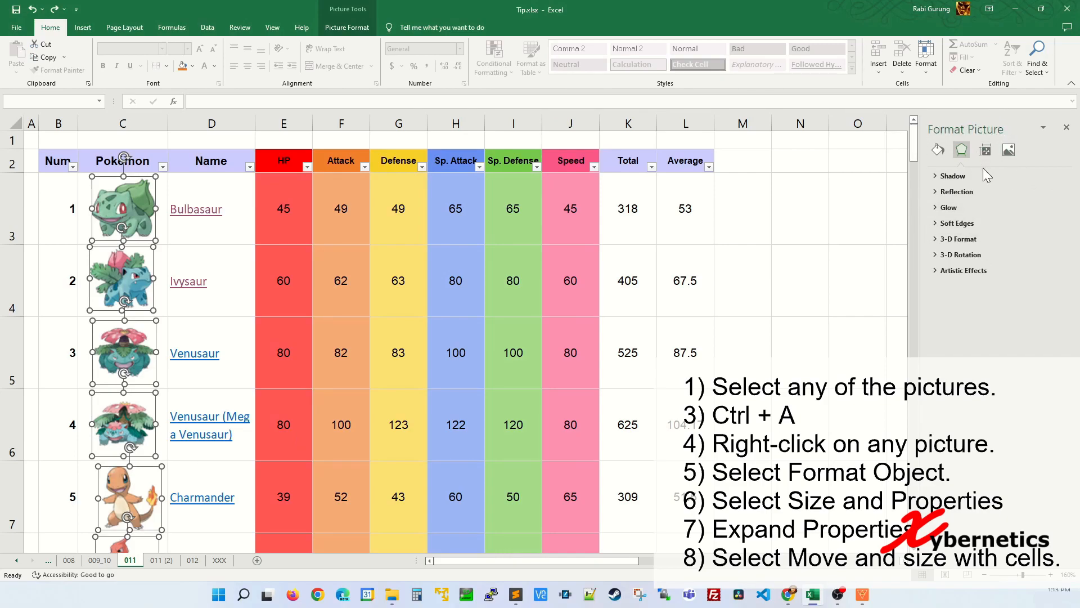
pyautogui.click(986, 150)
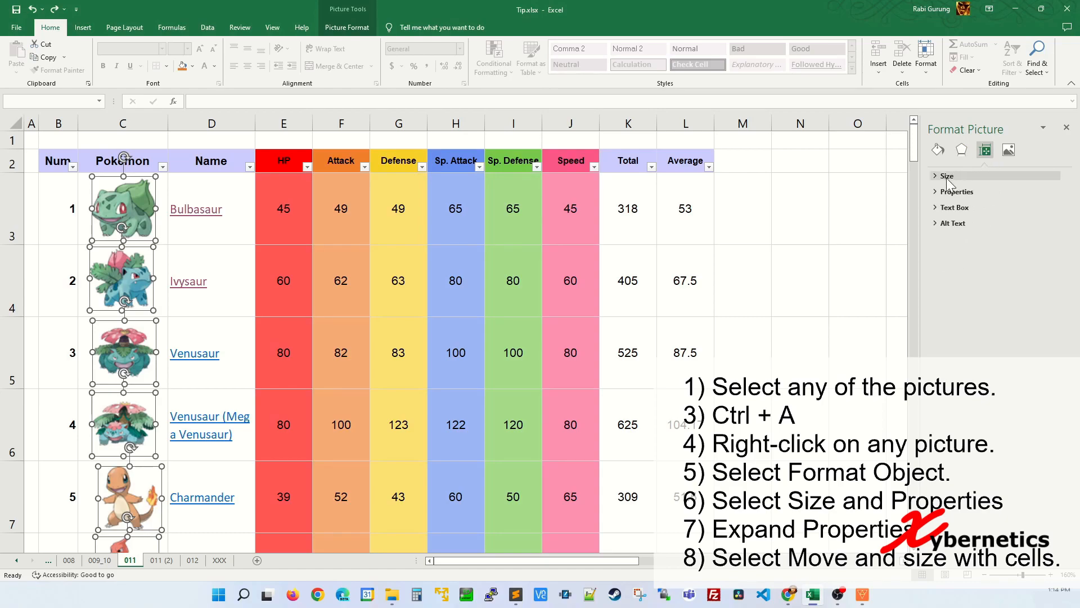
pyautogui.click(937, 194)
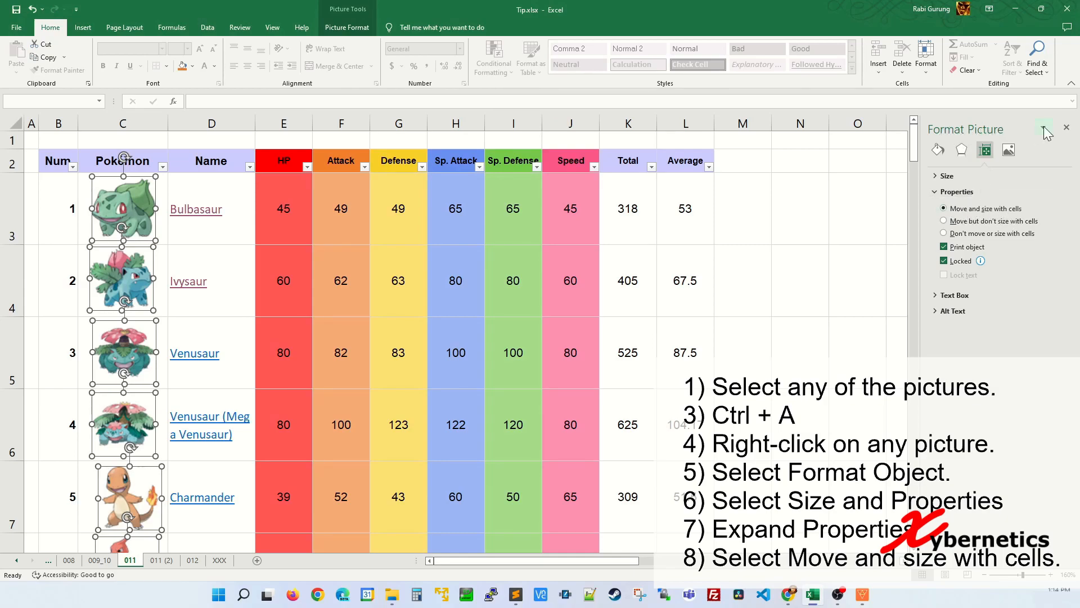
pyautogui.click(1067, 128)
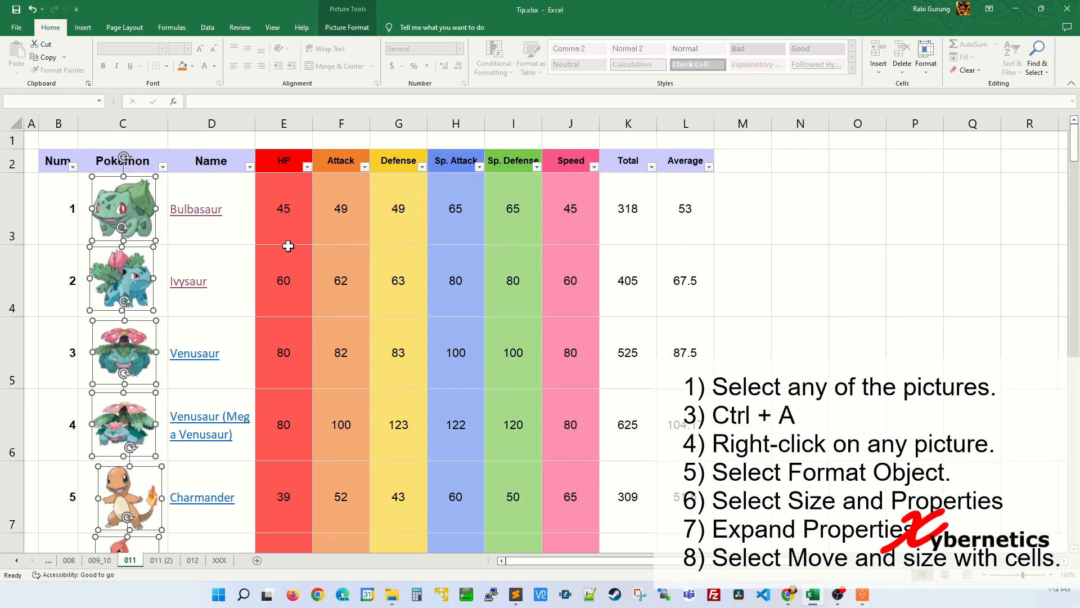
pyautogui.click(283, 209)
pyautogui.click(278, 161)
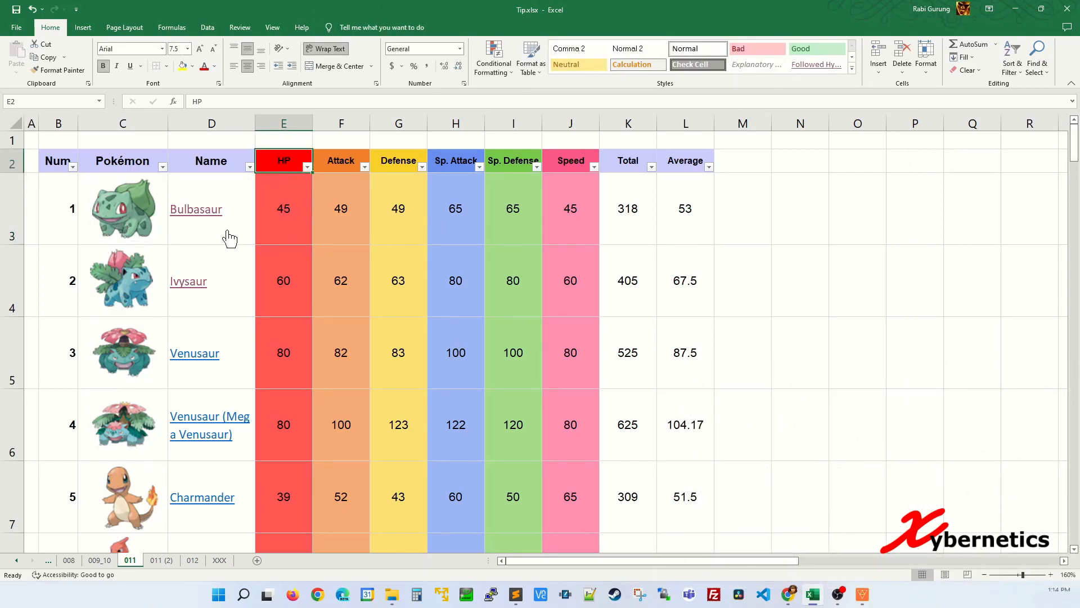
# Filter HP to 38 so only the two Vulpix rows show, each keeping its picture
pyautogui.click(308, 168)
pyautogui.click(211, 294)
pyautogui.click(196, 331)
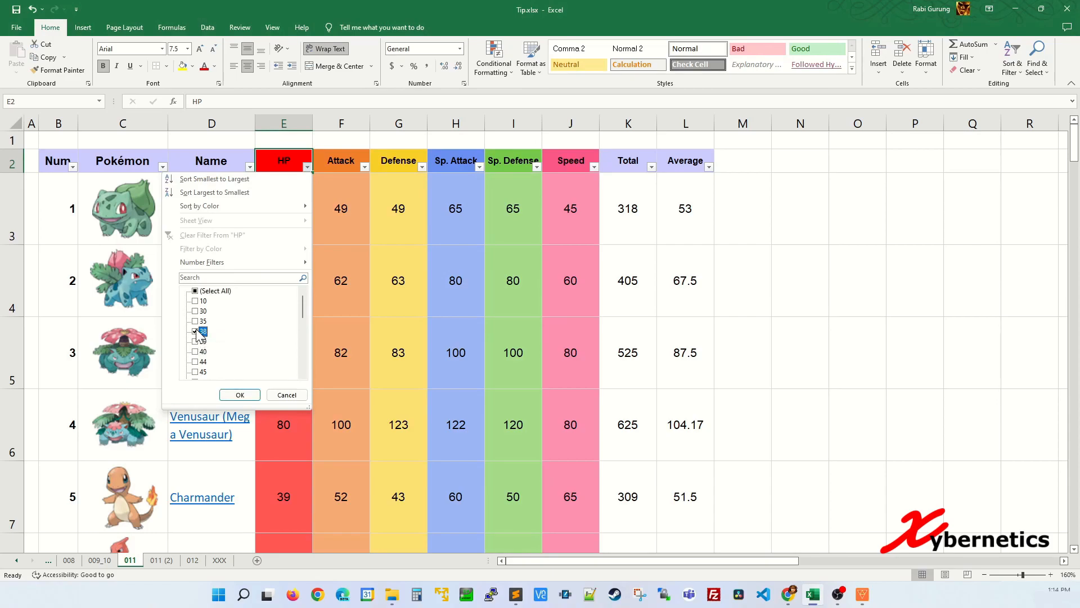
pyautogui.click(240, 394)
pyautogui.moveTo(12, 234); pyautogui.dragTo(11, 294)
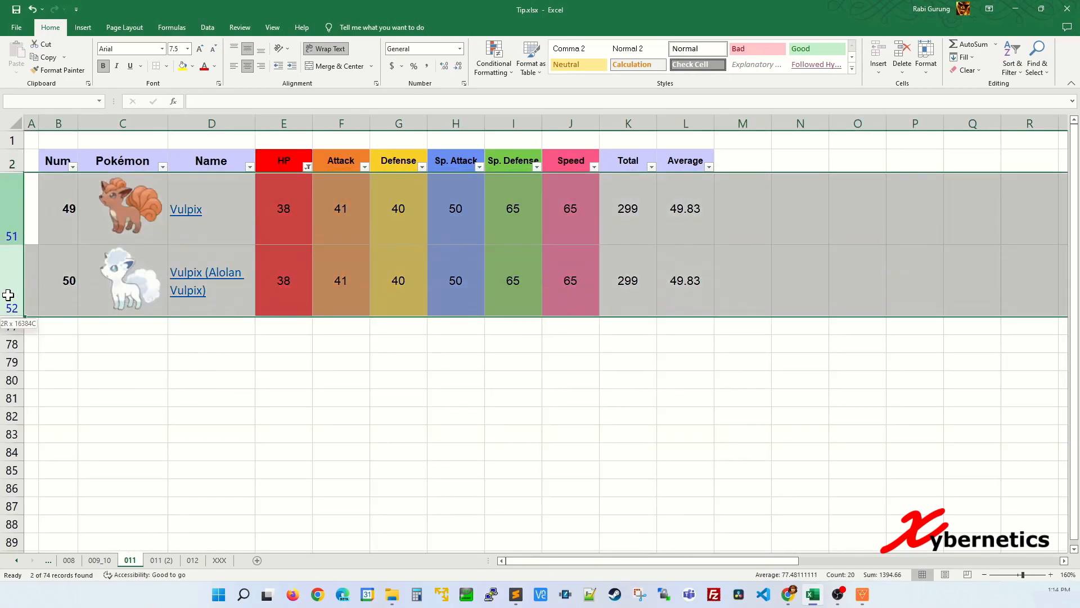
pyautogui.click(292, 235)
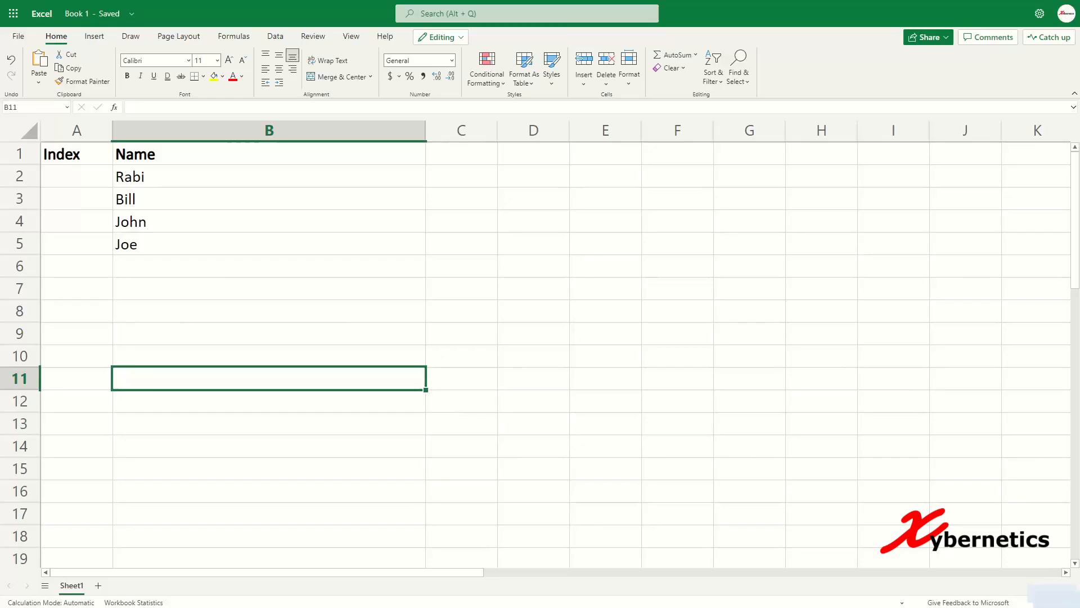
pyautogui.click(72, 179)
pyautogui.write('Num')
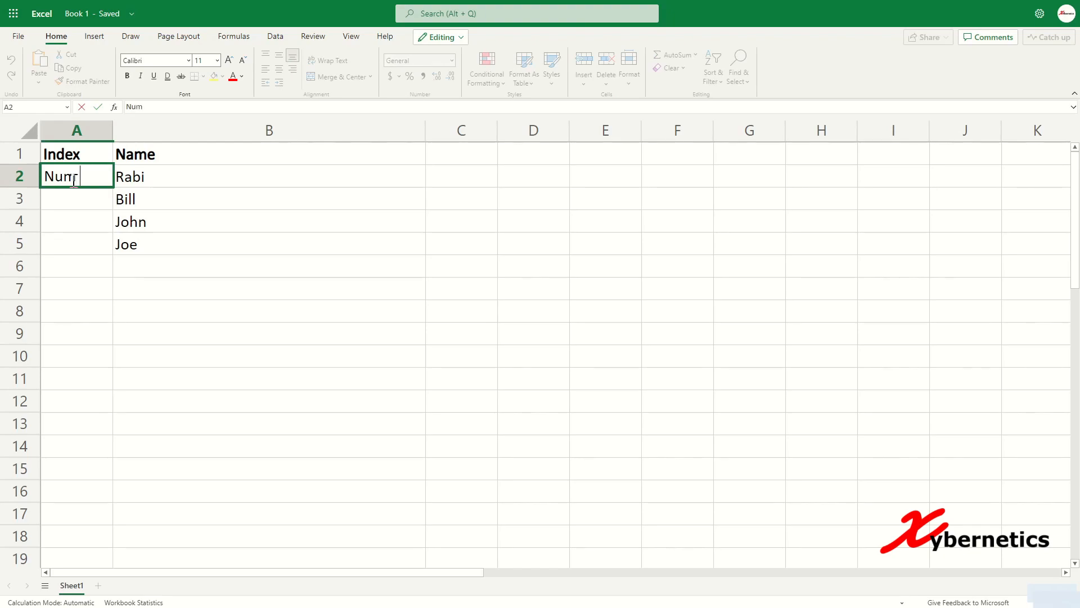
pyautogui.press('Return')
pyautogui.moveTo(90, 175); pyautogui.dragTo(79, 406)
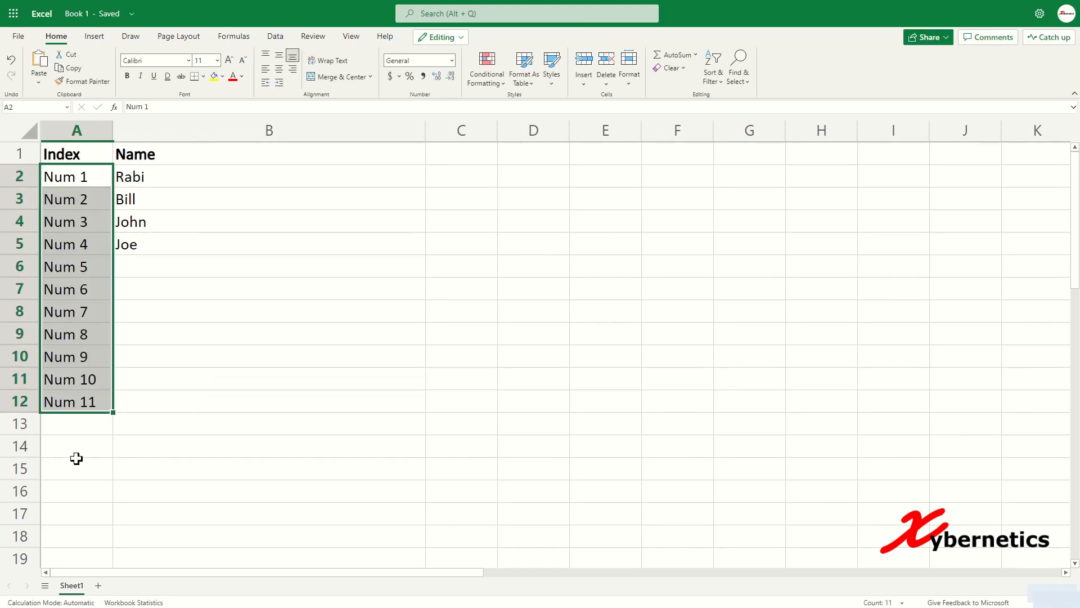
pyautogui.click(173, 341)
pyautogui.hotkey('ctrl', 'z')
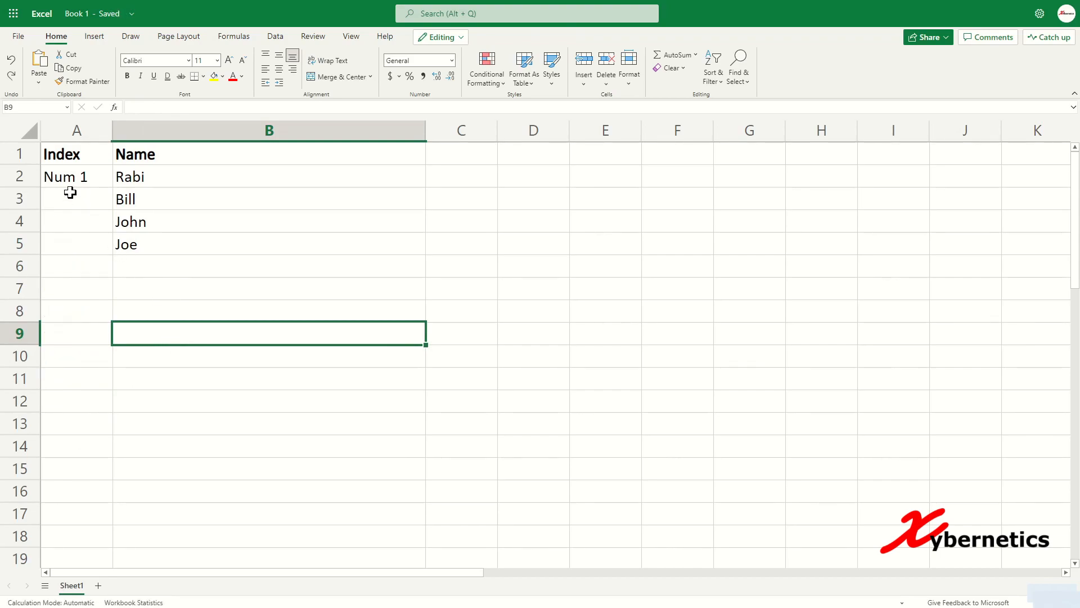
pyautogui.click(82, 178)
pyautogui.press('Delete')
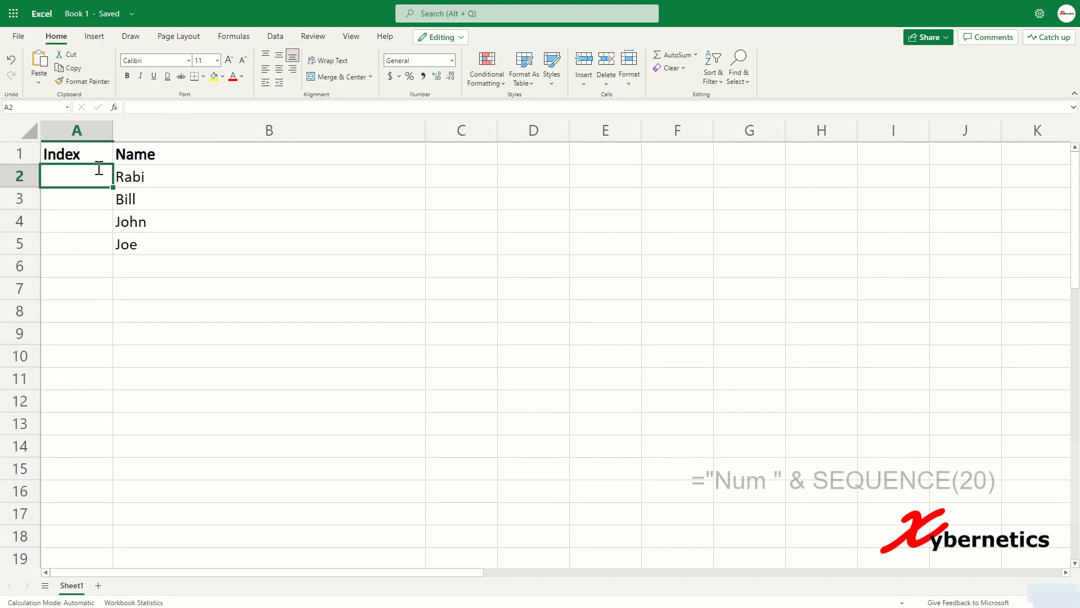
# Enter ="Num " & SEQUENCE(20) in A2 so Num 1 to Num 20 spill down column A
pyautogui.write('="Num ')
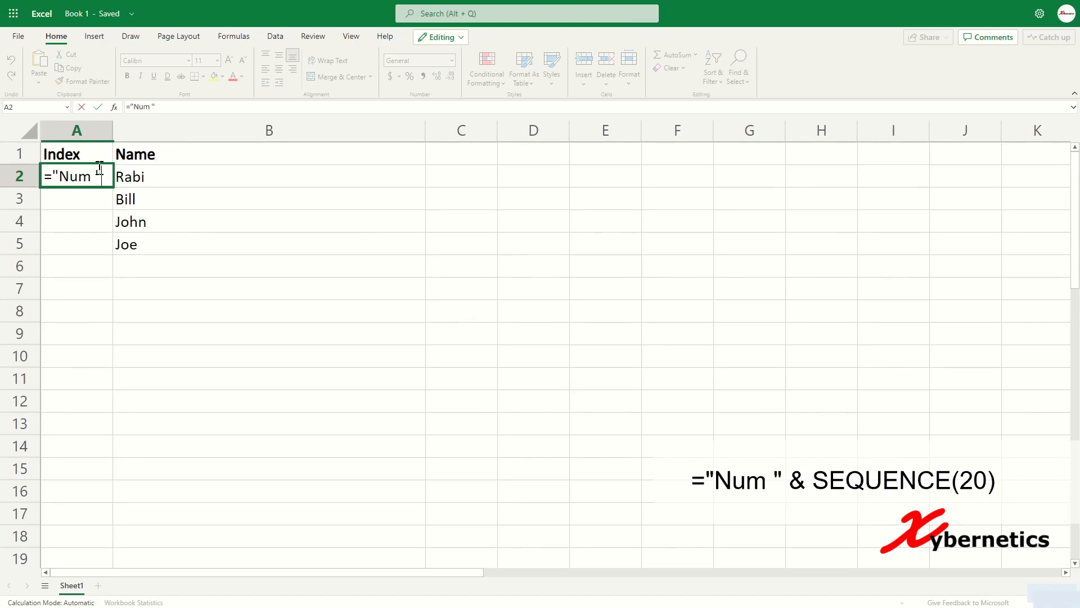
pyautogui.write('" &')
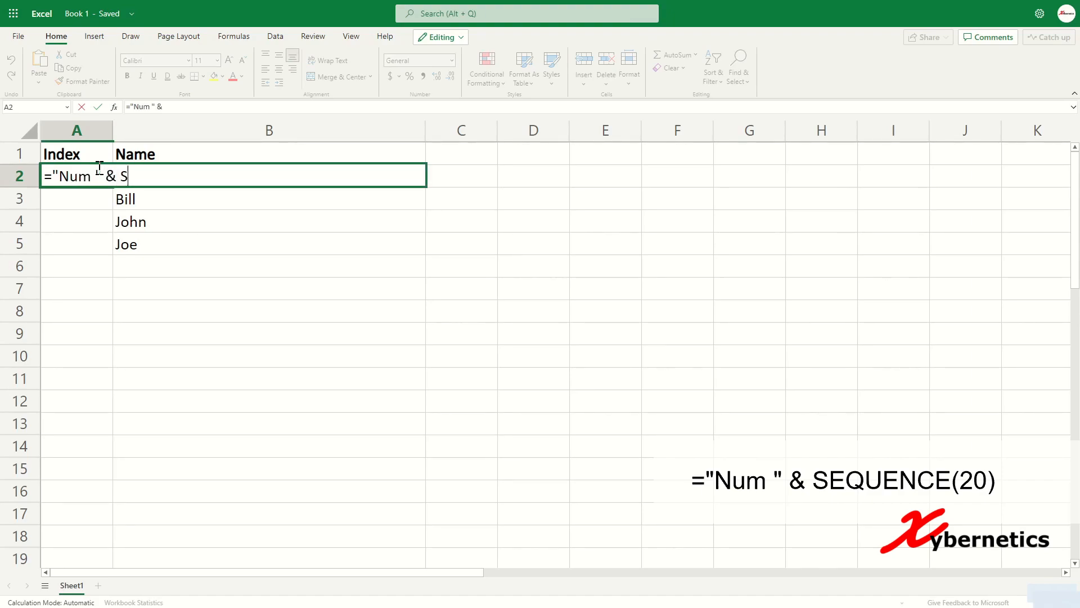
pyautogui.write(' SEQUENCE(20')
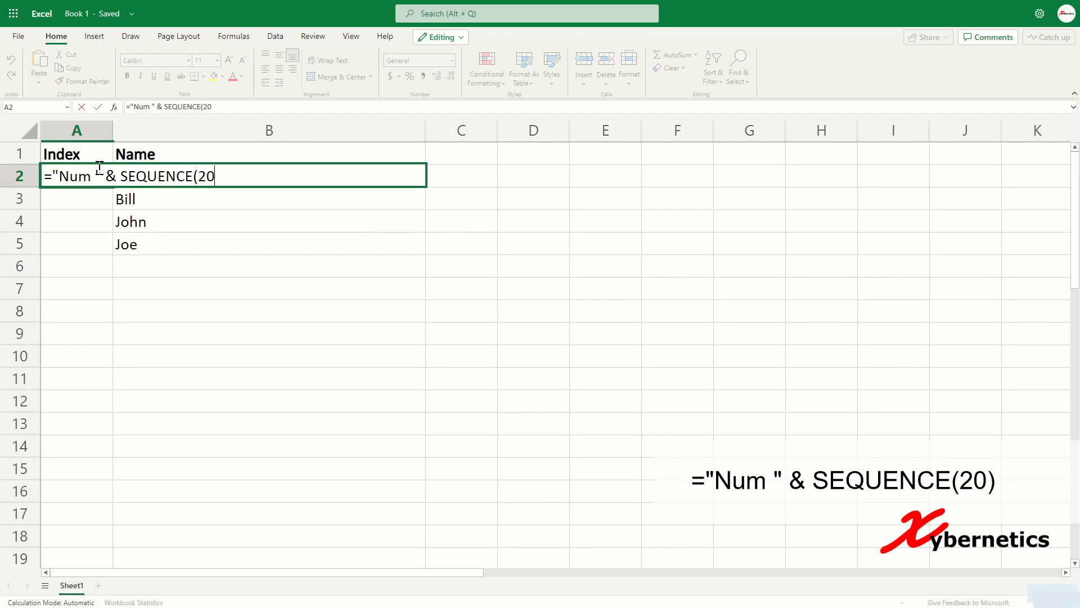
pyautogui.press('Return')
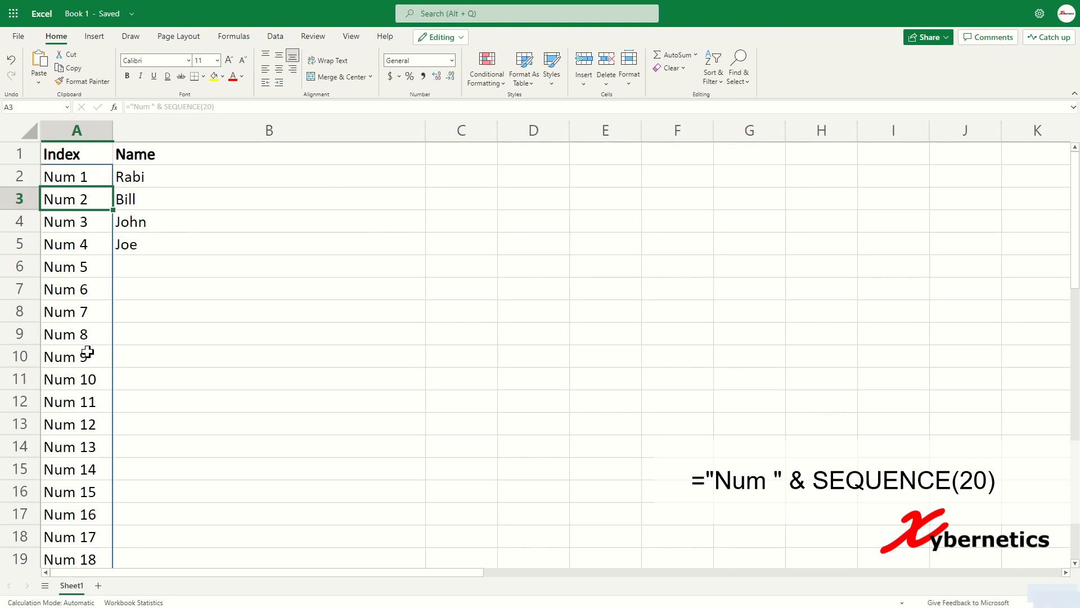
pyautogui.scroll(-2, 87, 360)
pyautogui.scroll(2, 104, 369)
pyautogui.click(96, 179)
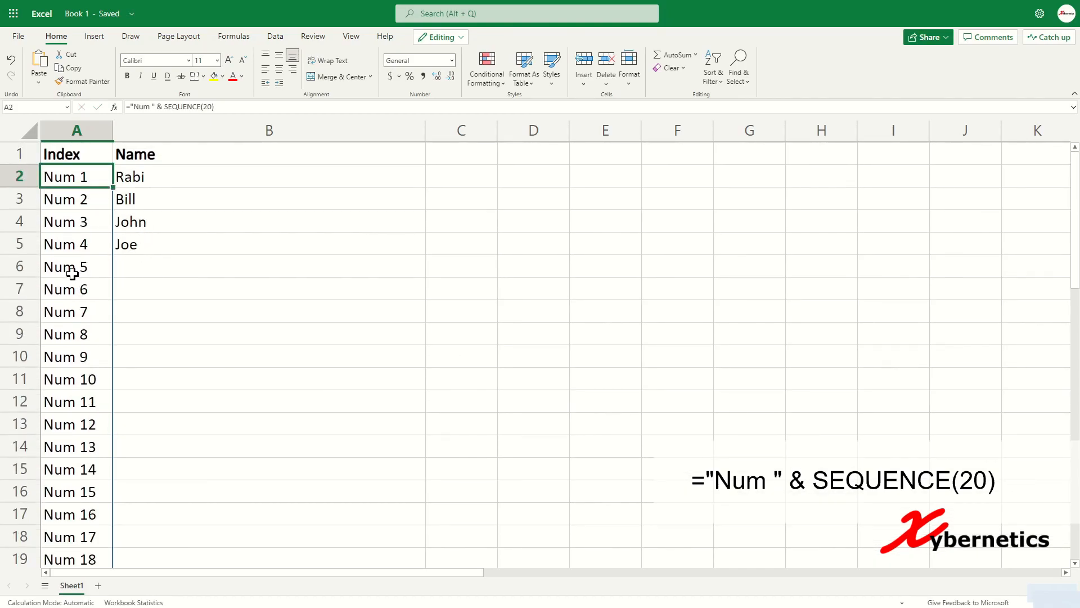
pyautogui.moveTo(73, 270); pyautogui.dragTo(127, 304)
pyautogui.click(165, 267)
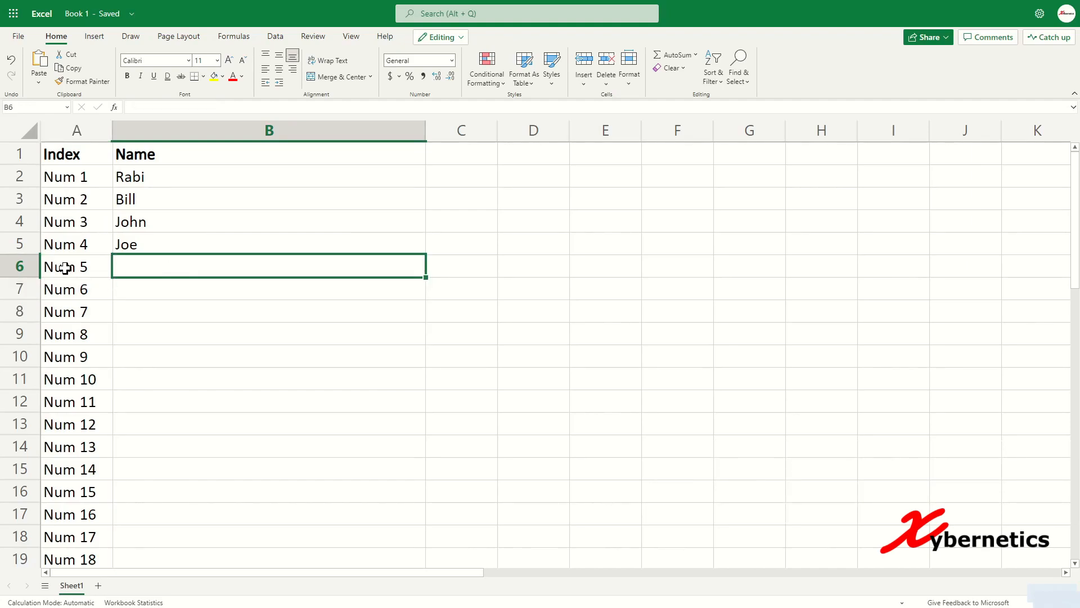
pyautogui.moveTo(65, 268); pyautogui.dragTo(124, 272)
# Change the A2 formula to ="Num " & SEQUENCE(COUNTA(B2:B27))
pyautogui.click(84, 176)
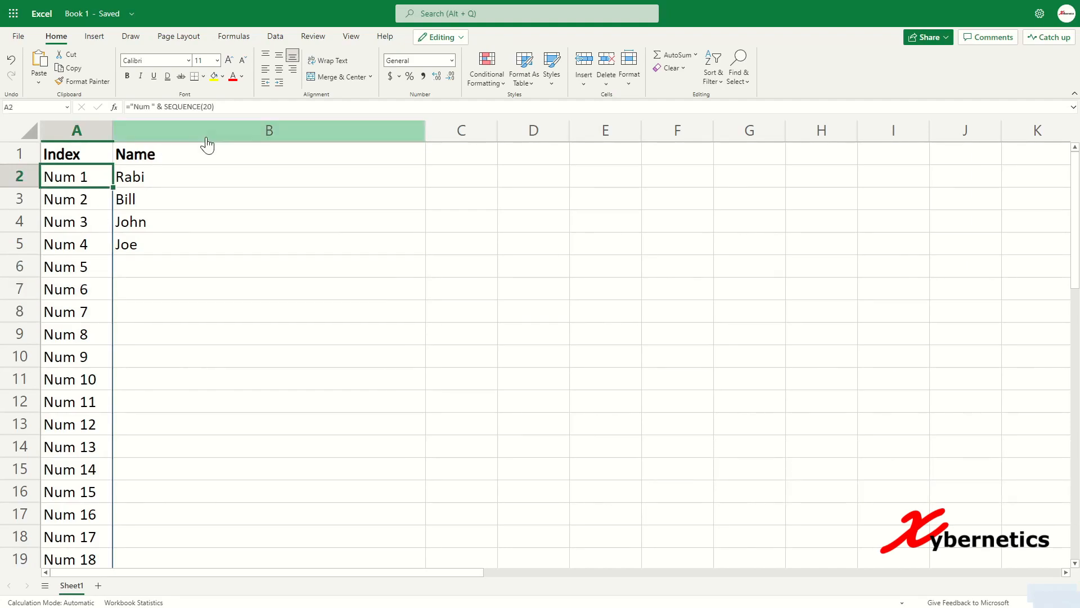
pyautogui.click(206, 106)
pyautogui.press('BackSpace')
pyautogui.press('BackSpace')
pyautogui.write('COUN')
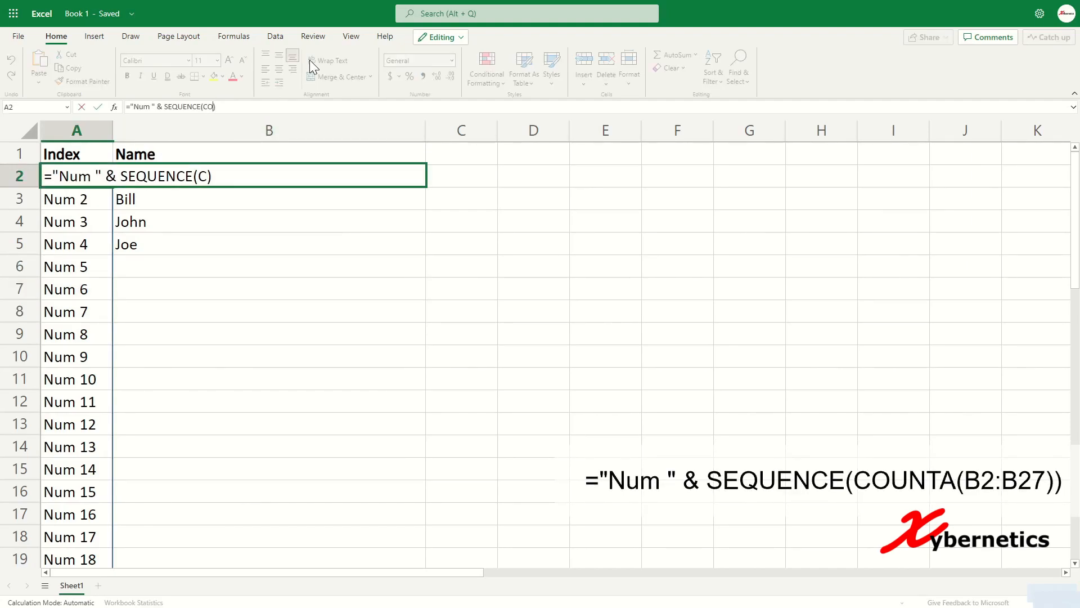
pyautogui.write('TA')
pyautogui.press('BackSpace')
pyautogui.press('BackSpace')
pyautogui.write('TA(')
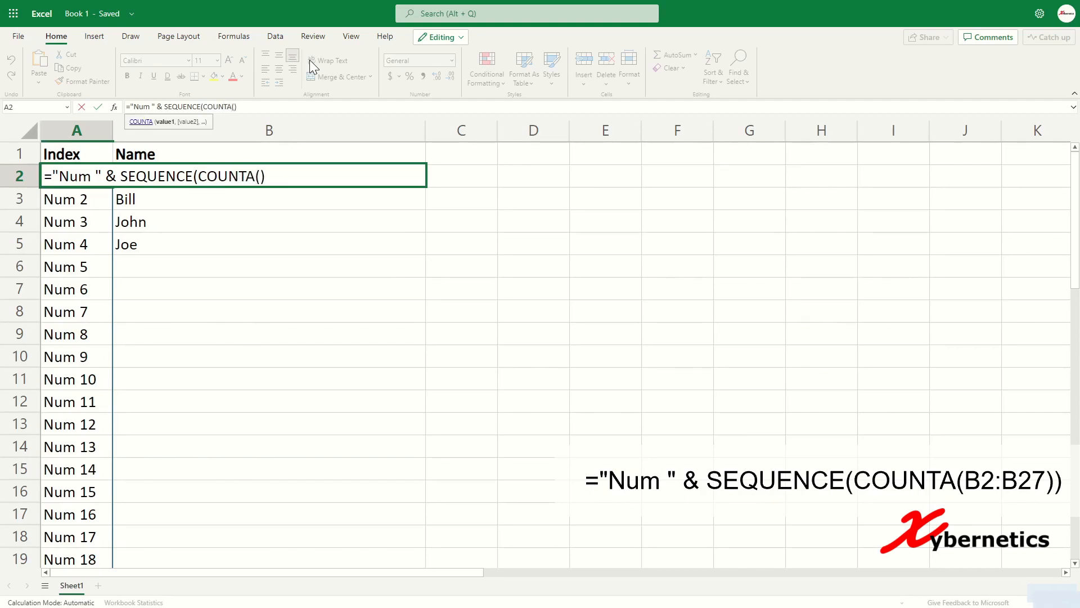
pyautogui.click(449, 165)
pyautogui.press('Left')
pyautogui.hotkey('shift', 'Down')
pyautogui.hotkey('shift', 'Down')
pyautogui.hotkey('shift', 'Down')
pyautogui.hotkey('shift', 'Down')
pyautogui.hotkey('shift', 'Down')
pyautogui.hotkey('shift', 'Down')
pyautogui.hotkey('shift', 'Down')
pyautogui.hotkey('shift', 'Down')
pyautogui.hotkey('shift', 'Down')
pyautogui.hotkey('shift', 'Down')
pyautogui.hotkey('shift', 'Down')
pyautogui.hotkey('shift', 'Down')
pyautogui.hotkey('shift', 'Down')
pyautogui.hotkey('shift', 'Down')
pyautogui.hotkey('shift', 'Down')
pyautogui.hotkey('shift', 'Down')
pyautogui.hotkey('shift', 'Down')
pyautogui.hotkey('shift', 'Down')
pyautogui.hotkey('shift', 'Down')
pyautogui.hotkey('shift', 'Down')
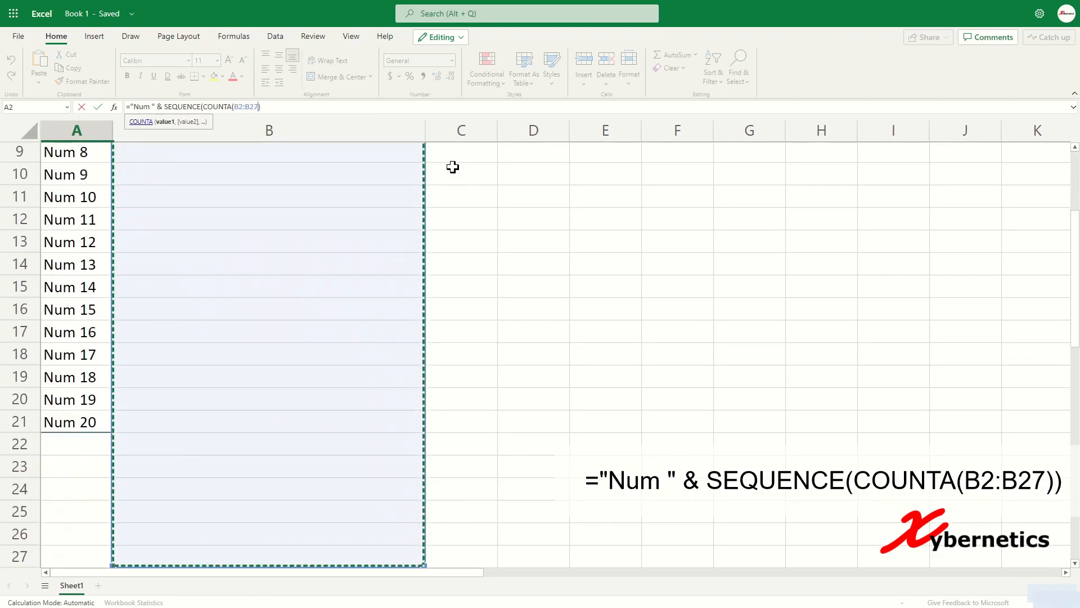
pyautogui.write(')')
pyautogui.press('Return')
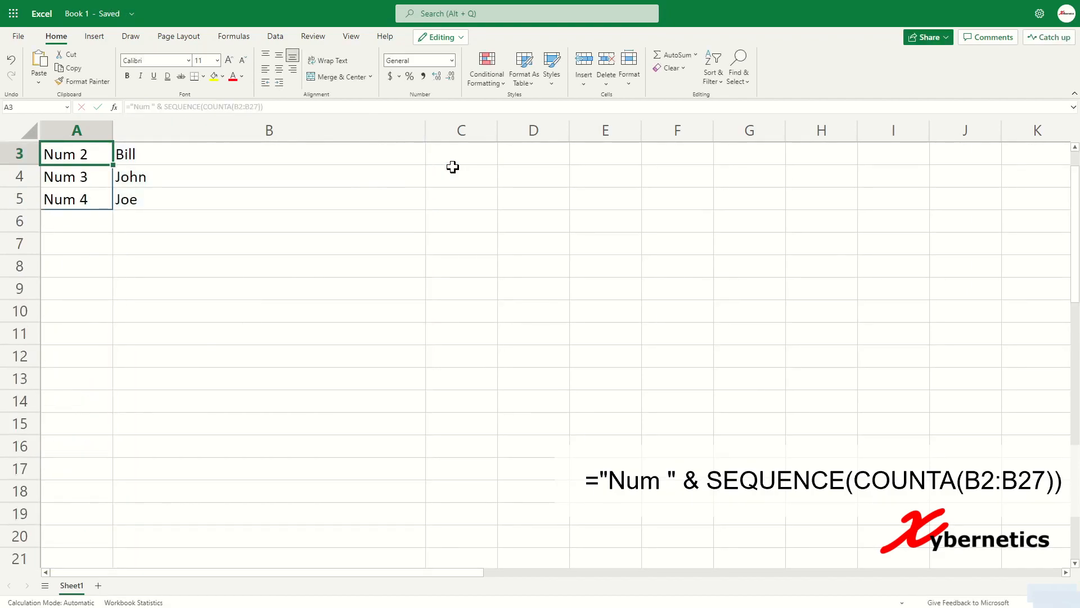
# Add the names Sam, Sally and Ed in B6 to B8 so the index extends
pyautogui.scroll(1, 191, 243)
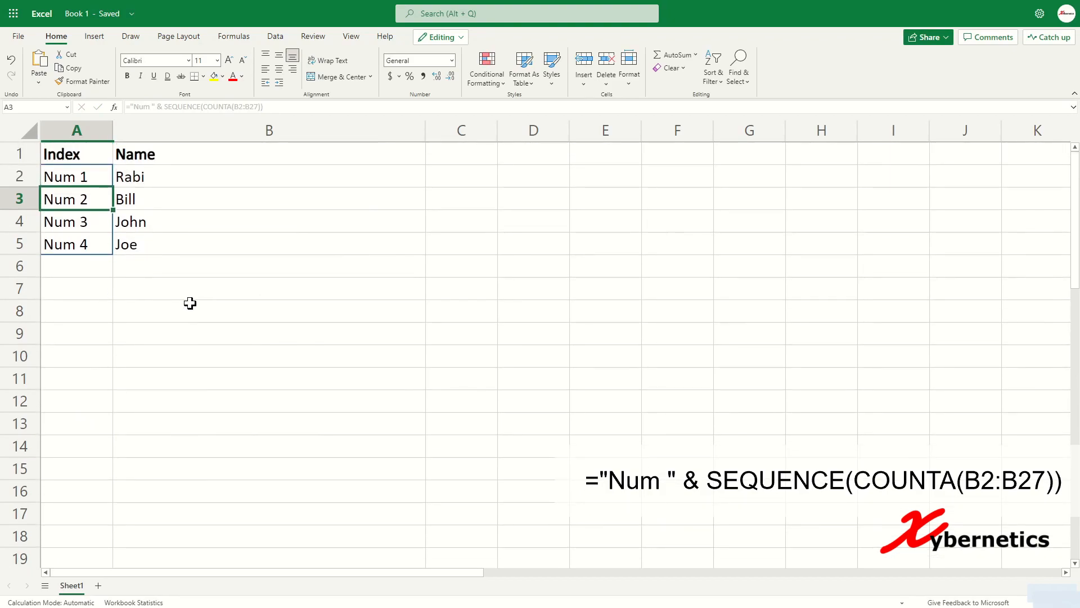
pyautogui.click(93, 262)
pyautogui.click(159, 256)
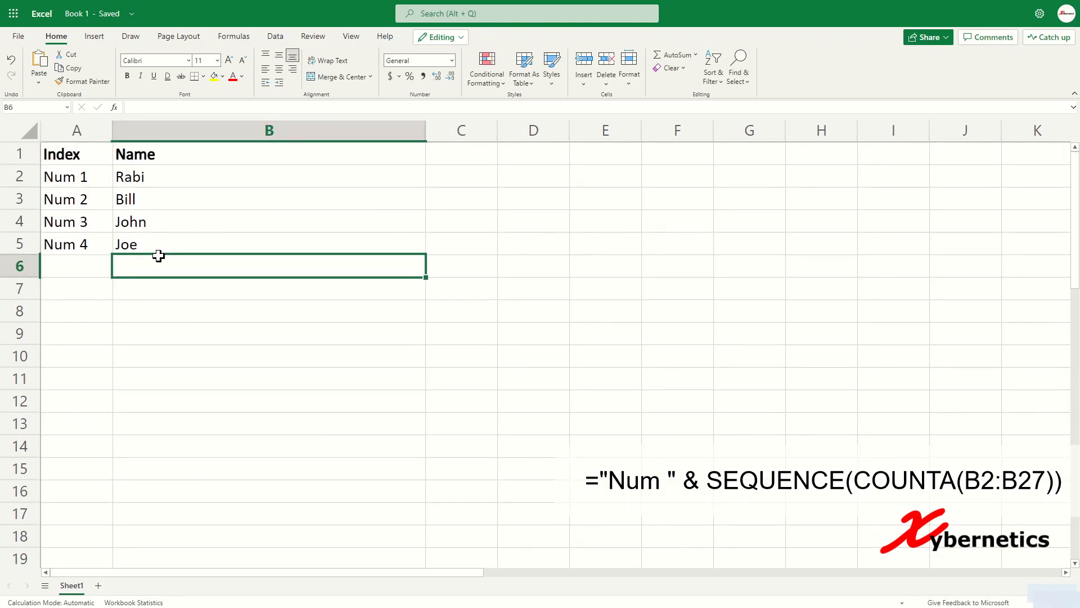
pyautogui.write('Same')
pyautogui.press('Return')
pyautogui.write('Sally')
pyautogui.press('Return')
pyautogui.write('Ed')
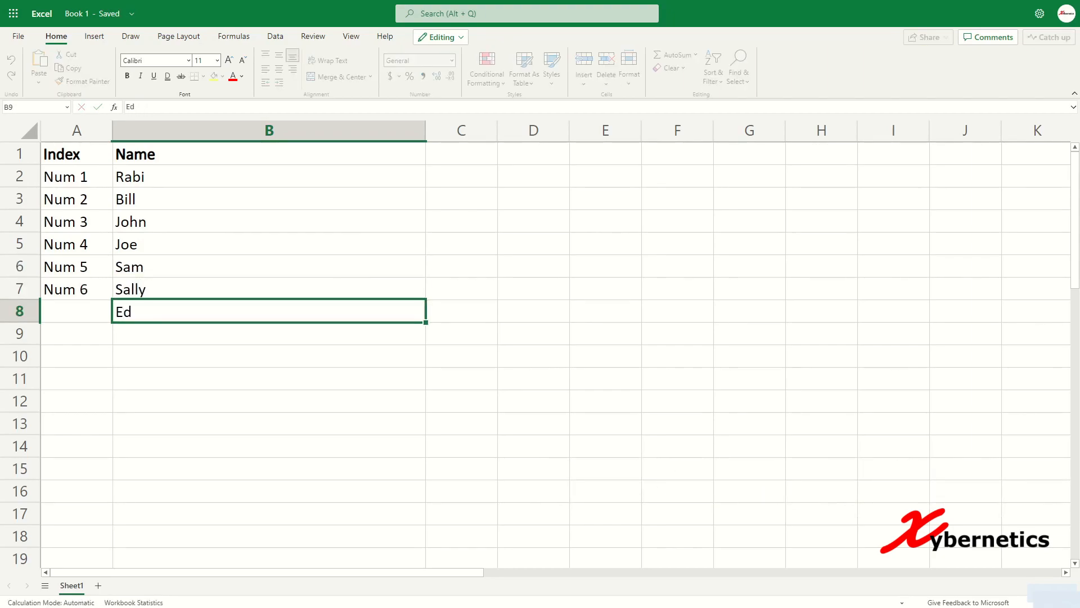
pyautogui.press('Return')
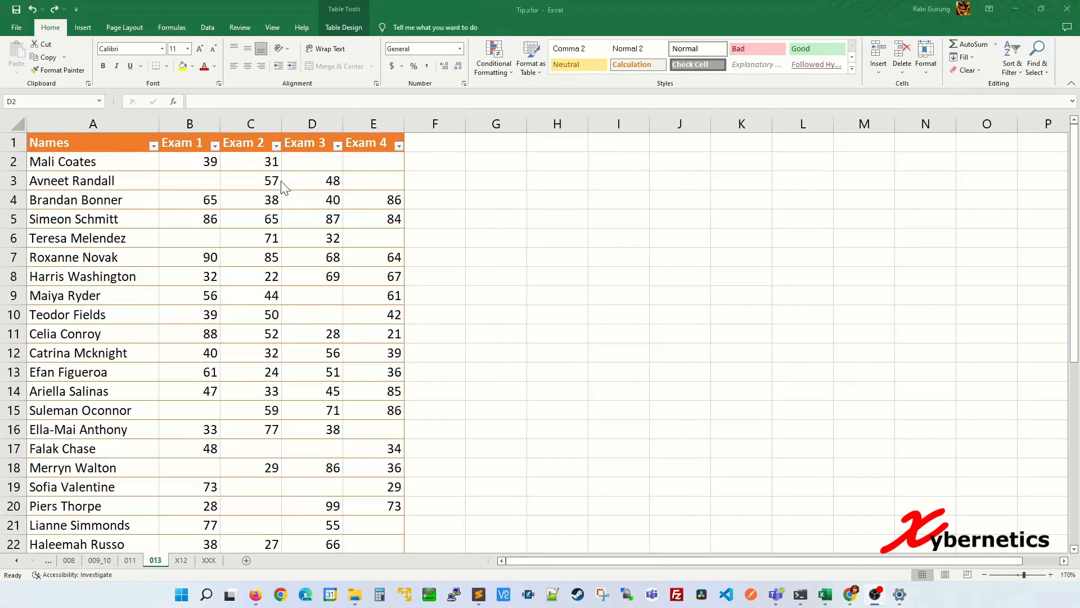
# Enter FAILED in the blank cell D2 and copy it
pyautogui.click(311, 162)
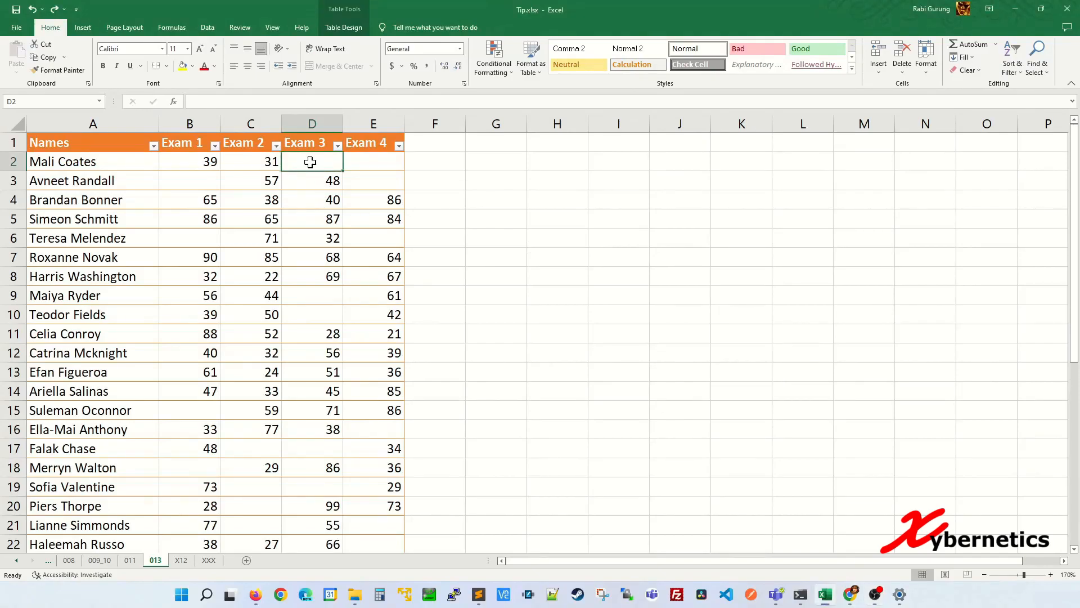
pyautogui.write('F')
pyautogui.press('Return')
pyautogui.press('Up')
pyautogui.hotkey('ctrl', 'c')
# Paste FAILED into the blank cells E2, E3, B3, B6 and E6
pyautogui.press('Right')
pyautogui.hotkey('ctrl', 'v')
pyautogui.press('Down')
pyautogui.hotkey('ctrl', 'v')
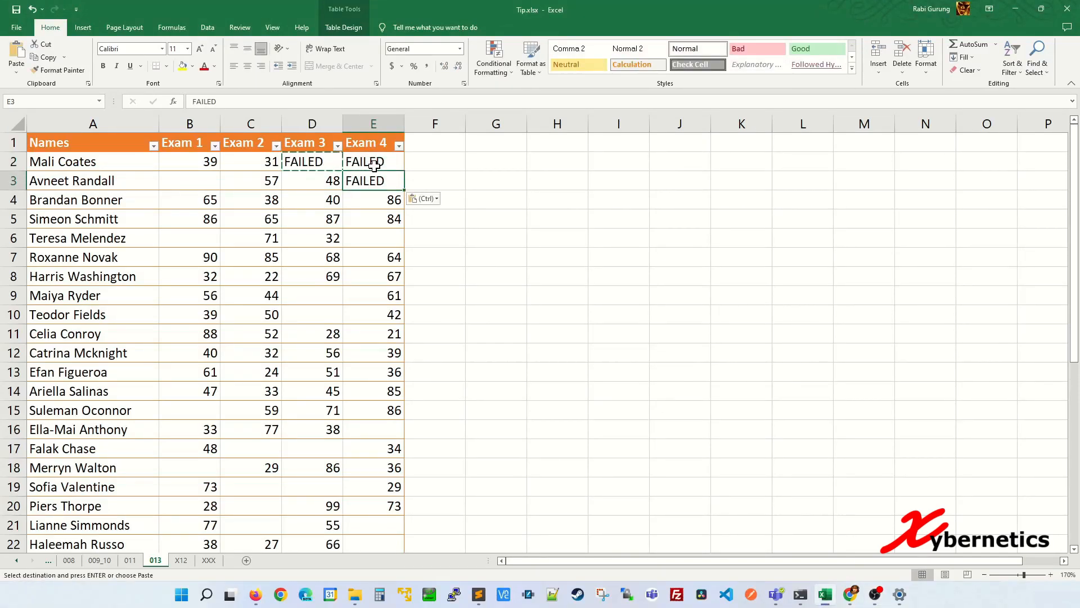
pyautogui.press('Left')
pyautogui.press('Left')
pyautogui.press('Left')
pyautogui.hotkey('ctrl', 'v')
pyautogui.press('Down')
pyautogui.press('Down')
pyautogui.press('Down')
pyautogui.hotkey('ctrl', 'v')
pyautogui.press('Right')
pyautogui.press('Right')
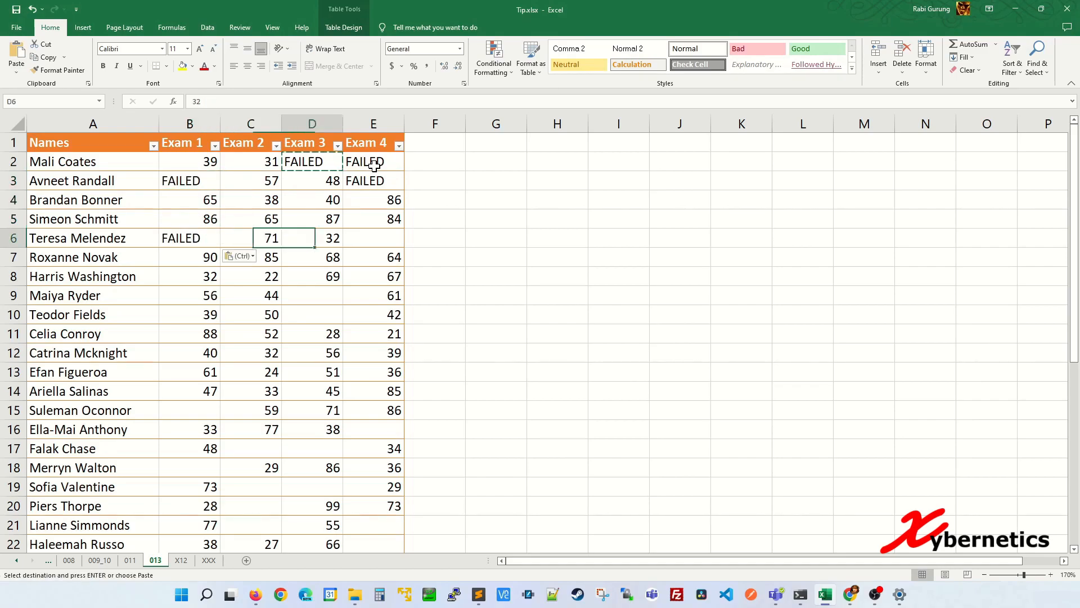
pyautogui.press('Right')
pyautogui.hotkey('ctrl', 'v')
# Undo the pasted FAILED entries and bring up the Go To window with Ctrl+G
pyautogui.click(304, 261)
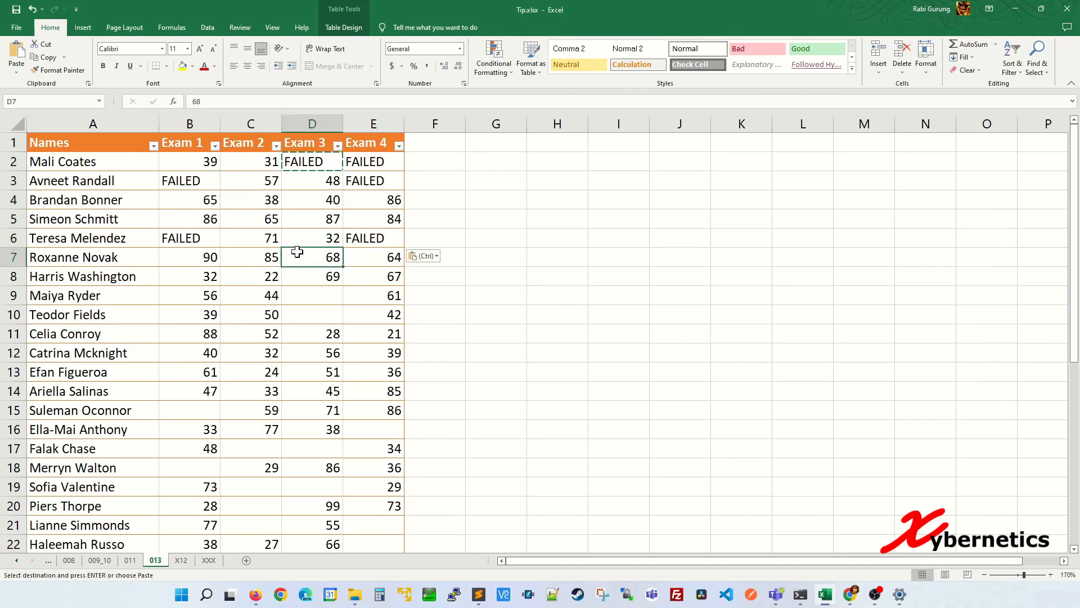
pyautogui.scroll(-4, 304, 262)
pyautogui.scroll(4, 304, 262)
pyautogui.hotkey('ctrl', 'z')
pyautogui.hotkey('ctrl', 'z')
pyautogui.hotkey('ctrl', 'z')
pyautogui.hotkey('ctrl', 'z')
pyautogui.hotkey('ctrl', 'z')
pyautogui.hotkey('ctrl', 'z')
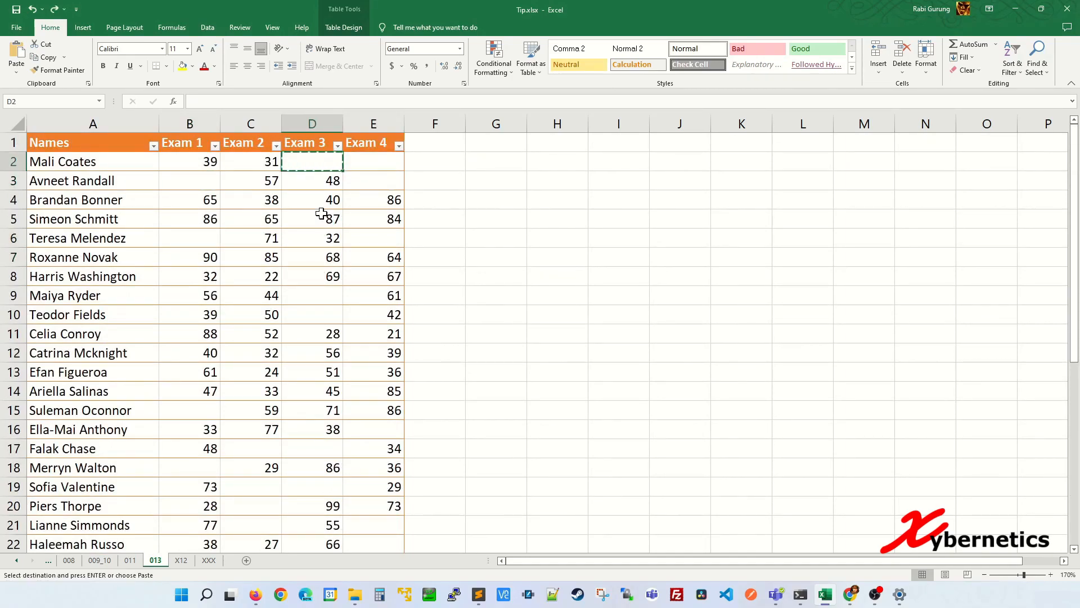
pyautogui.click(322, 216)
pyautogui.press('Escape')
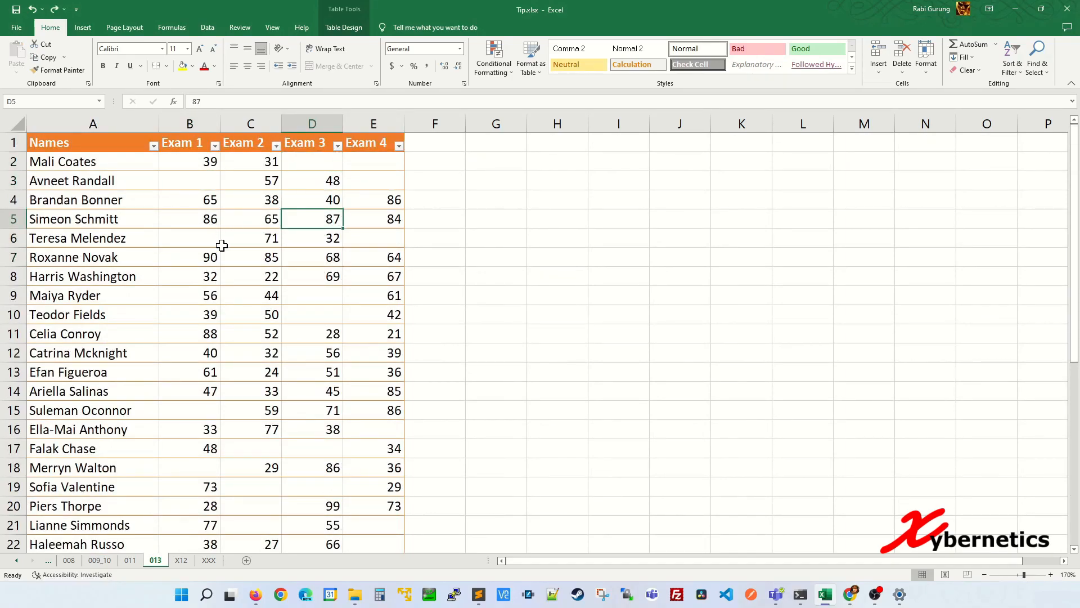
pyautogui.hotkey('ctrl', 'g')
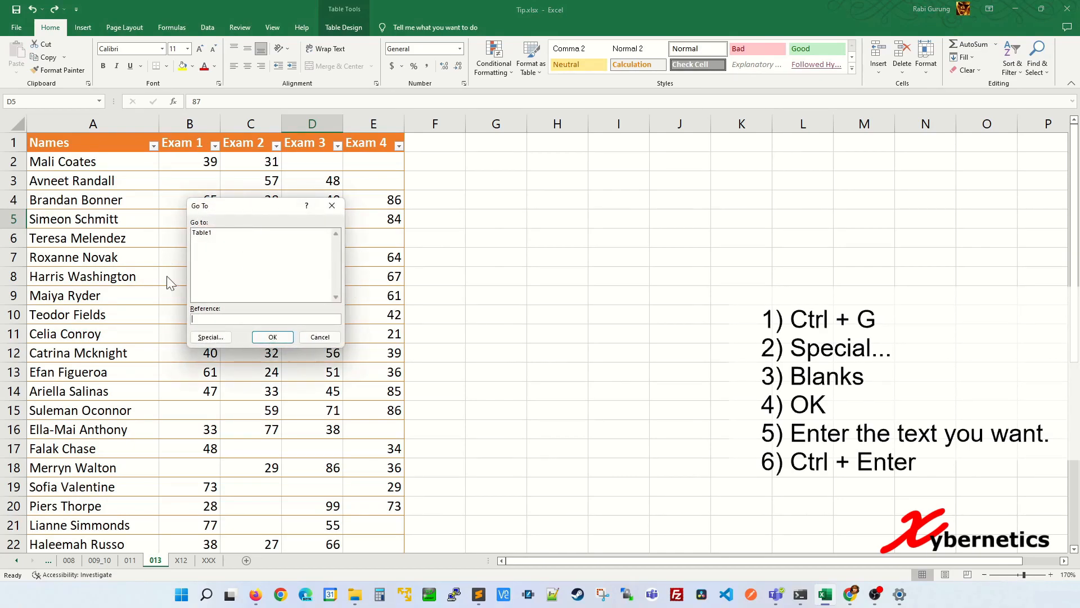
# Select all blank cells via Go To Special > Blanks and fill them with FAILED using Ctrl+Enter
pyautogui.click(211, 338)
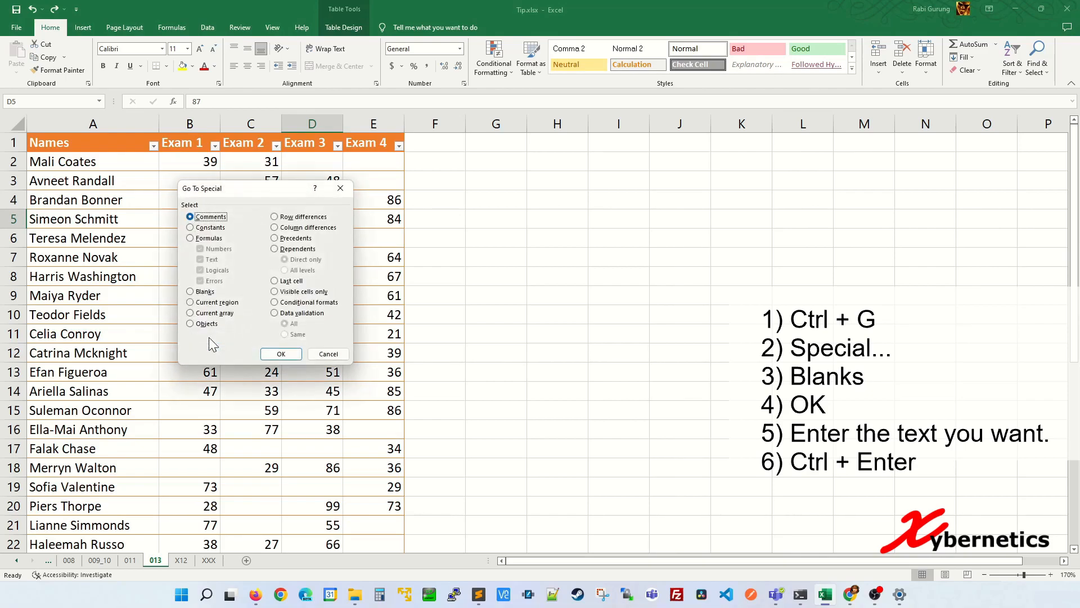
pyautogui.click(197, 292)
pyautogui.click(299, 353)
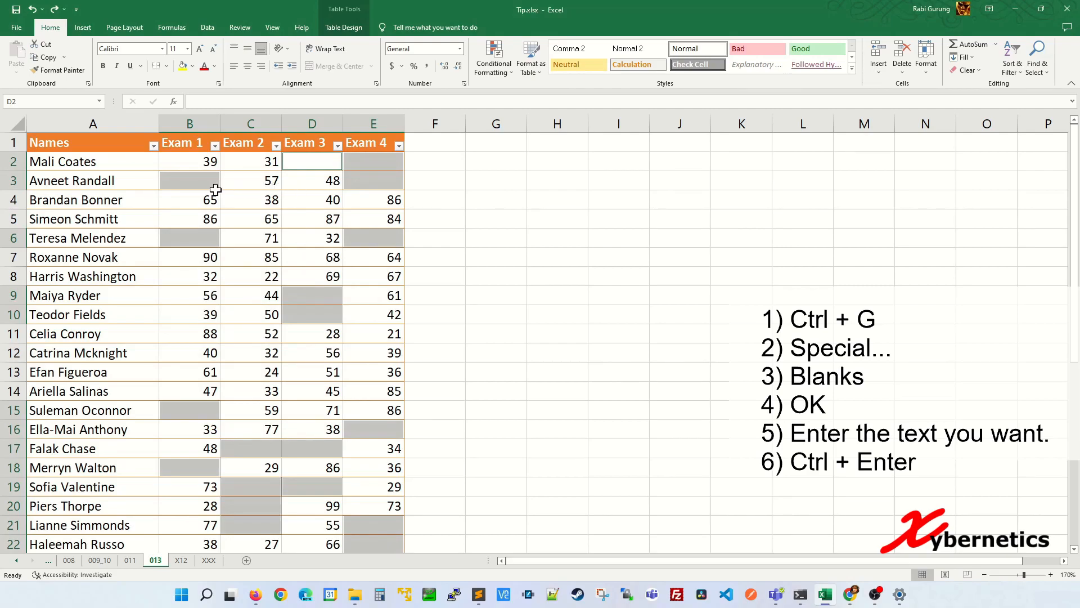
pyautogui.scroll(-1, 322, 287)
pyautogui.scroll(1, 329, 278)
pyautogui.write('FAILED')
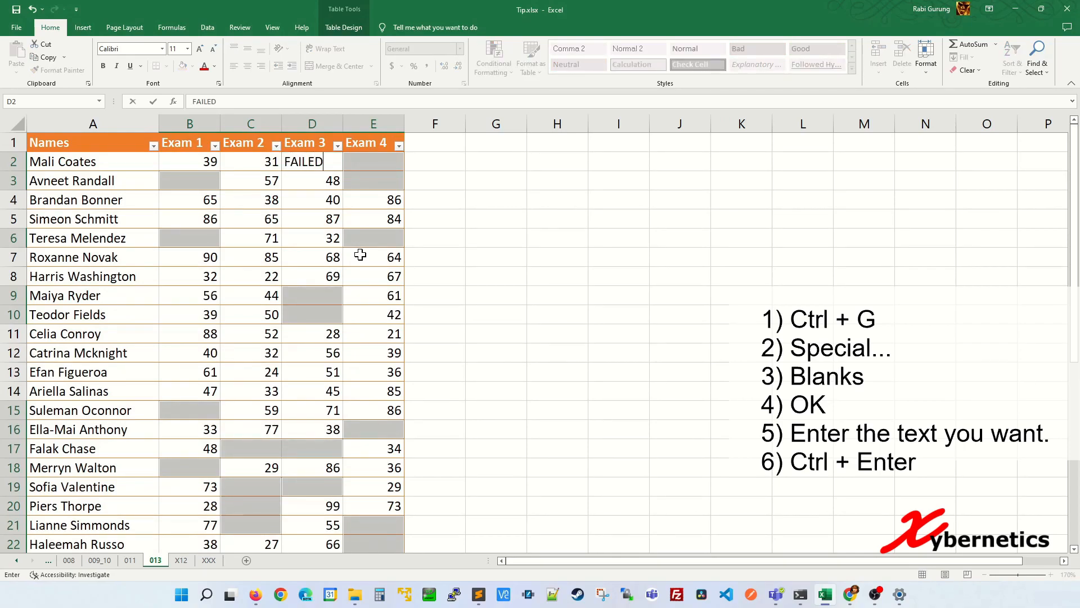
pyautogui.hotkey('ctrl', 'Return')
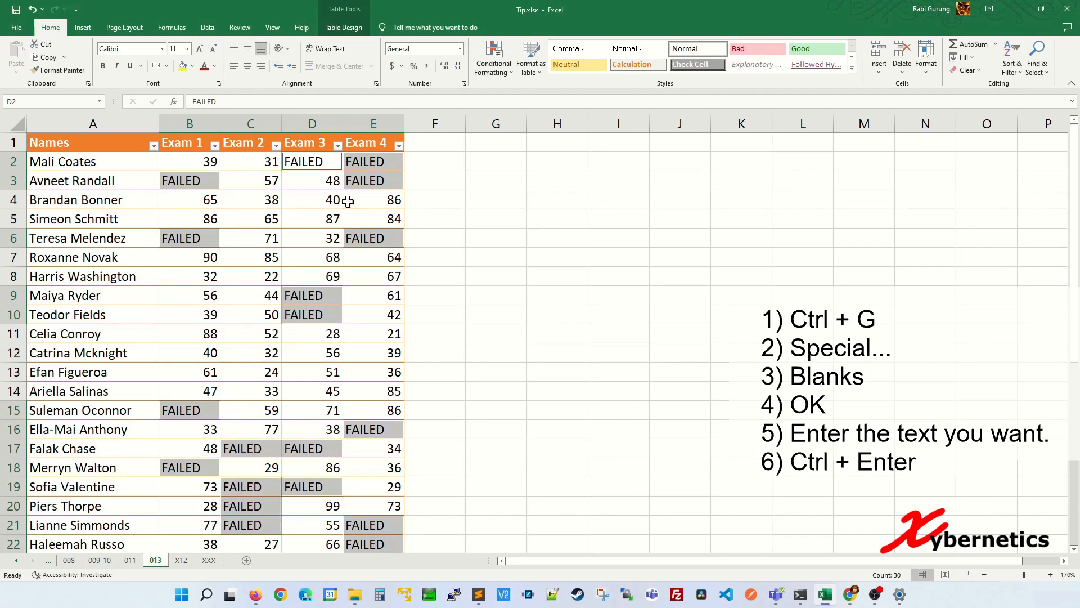
pyautogui.press('Down')
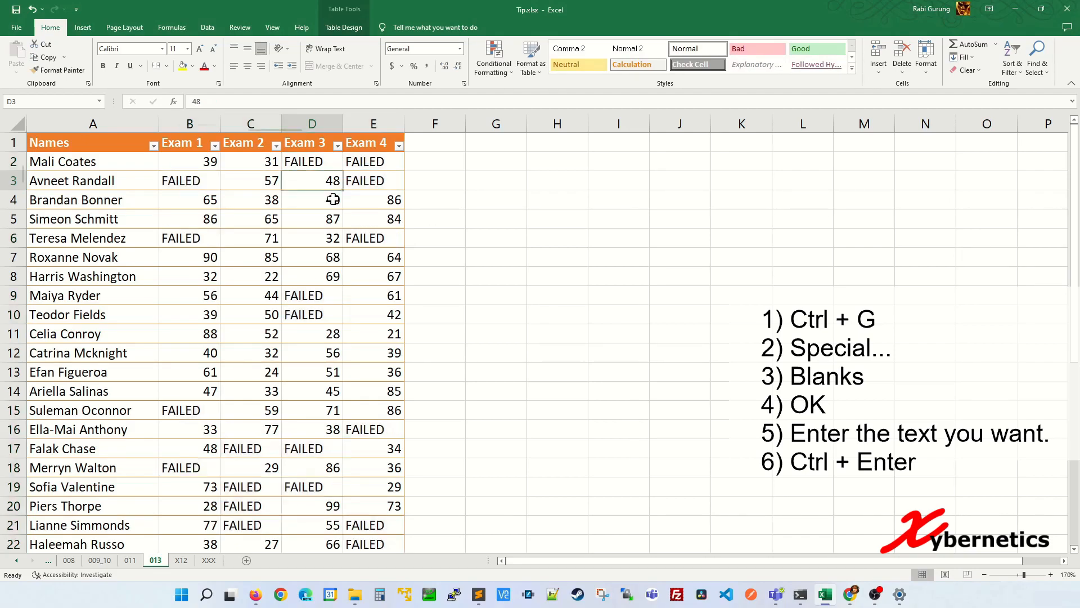
pyautogui.scroll(-4, 335, 293)
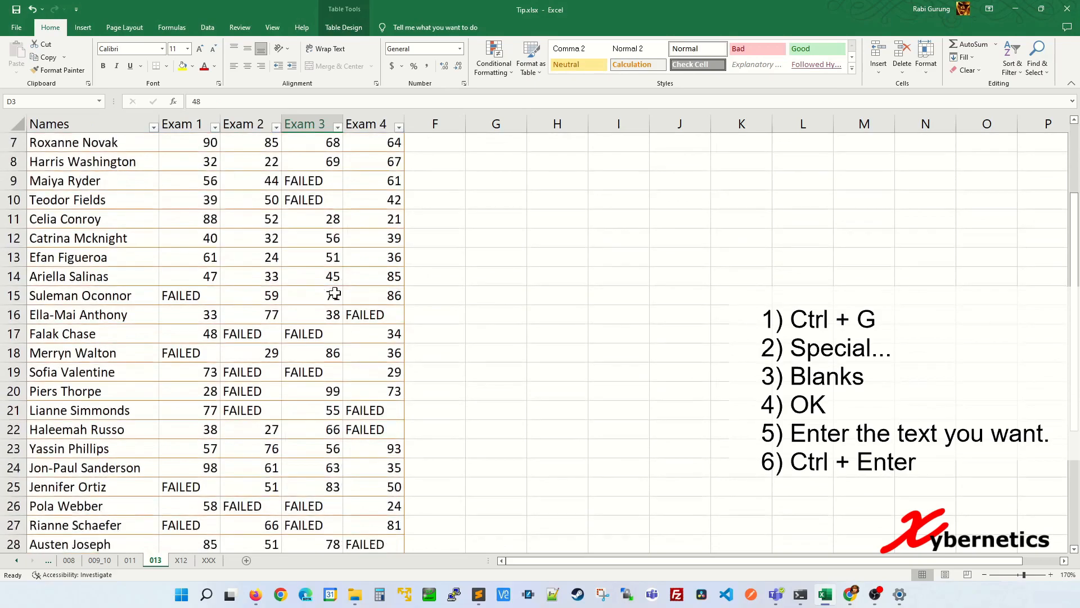
pyautogui.scroll(-1, 343, 287)
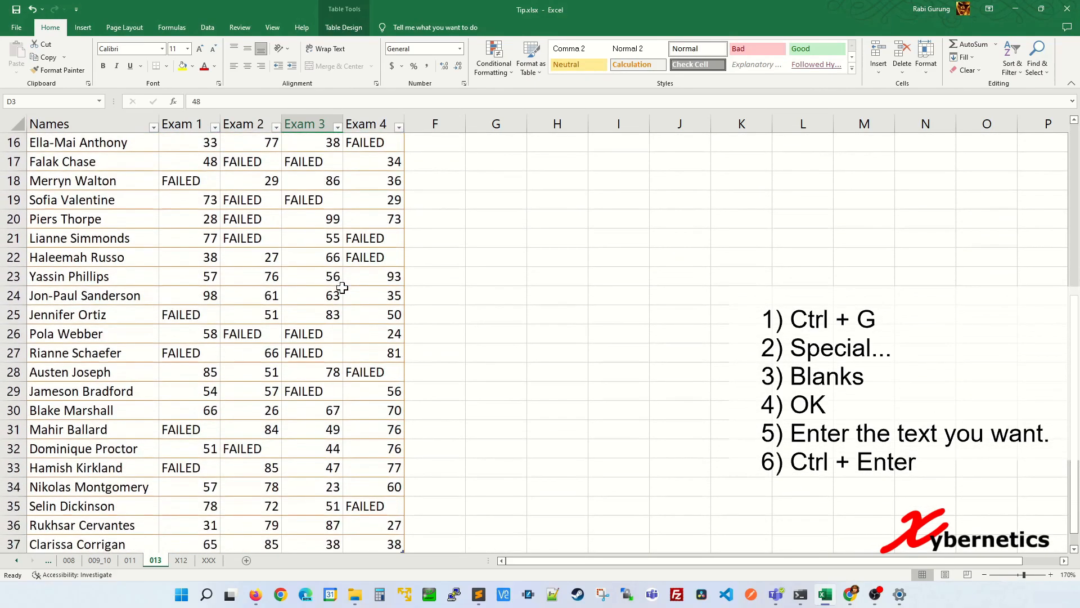
pyautogui.scroll(5, 346, 282)
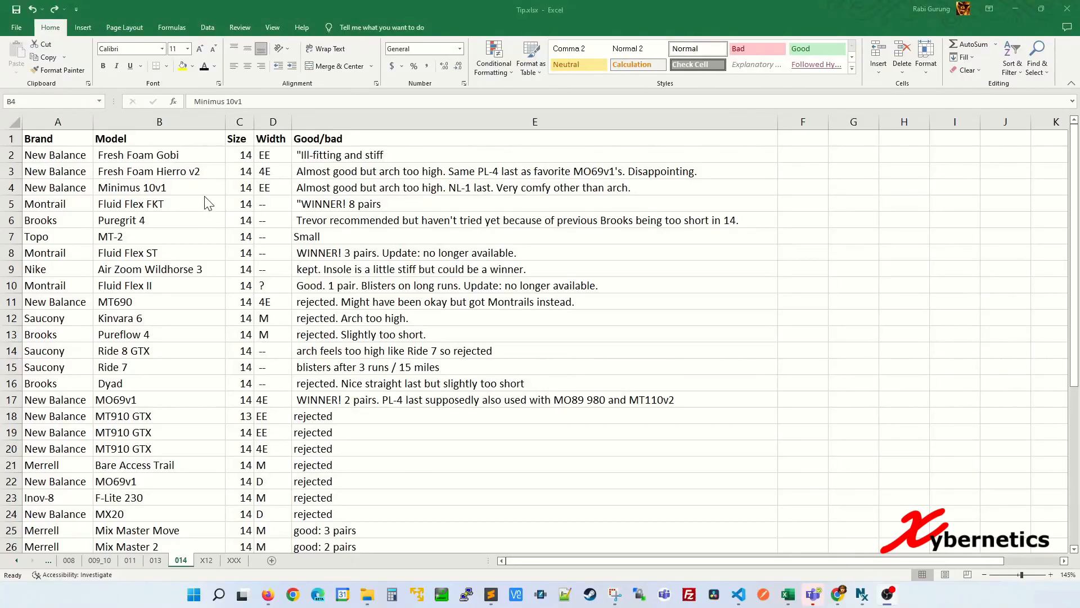
# Try yellow fills on Minimus 10v1, Fluid Flex II, E19 and MX20, then undo them
pyautogui.click(214, 193)
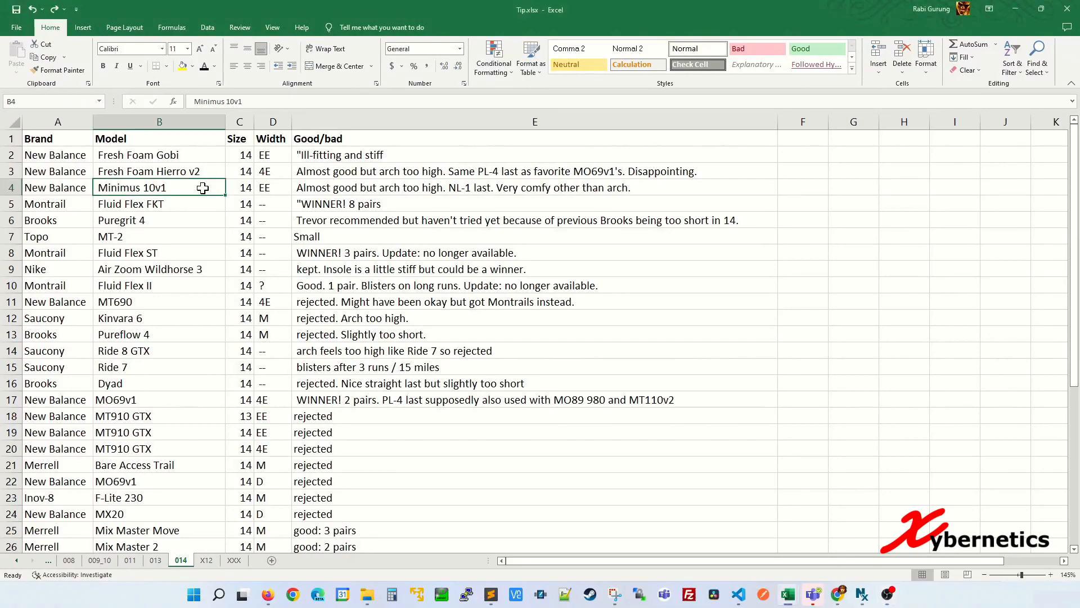
pyautogui.click(182, 66)
pyautogui.click(166, 289)
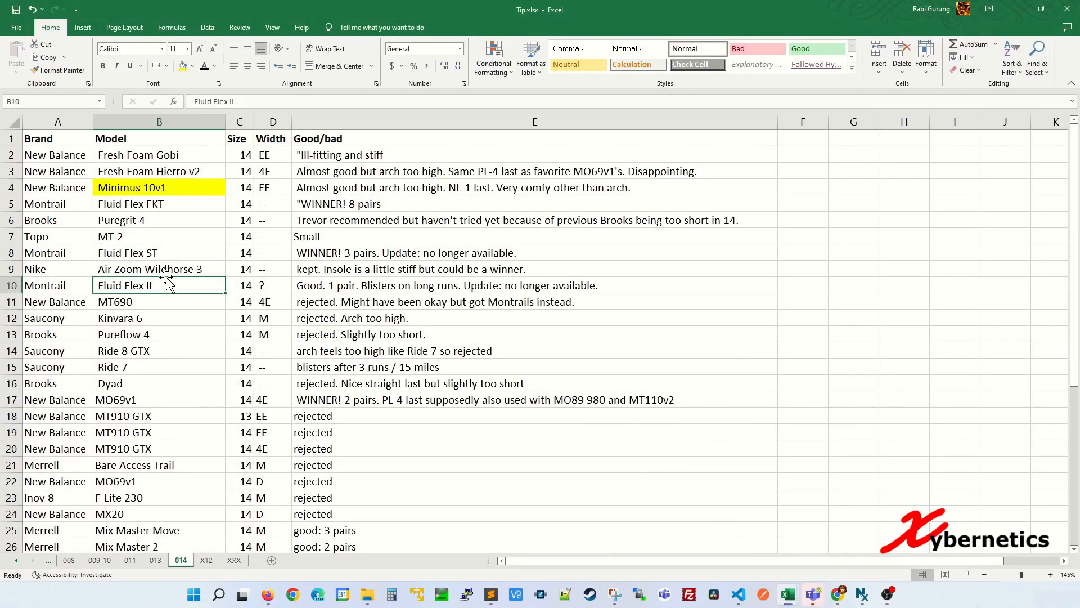
pyautogui.click(183, 66)
pyautogui.click(360, 435)
pyautogui.click(182, 65)
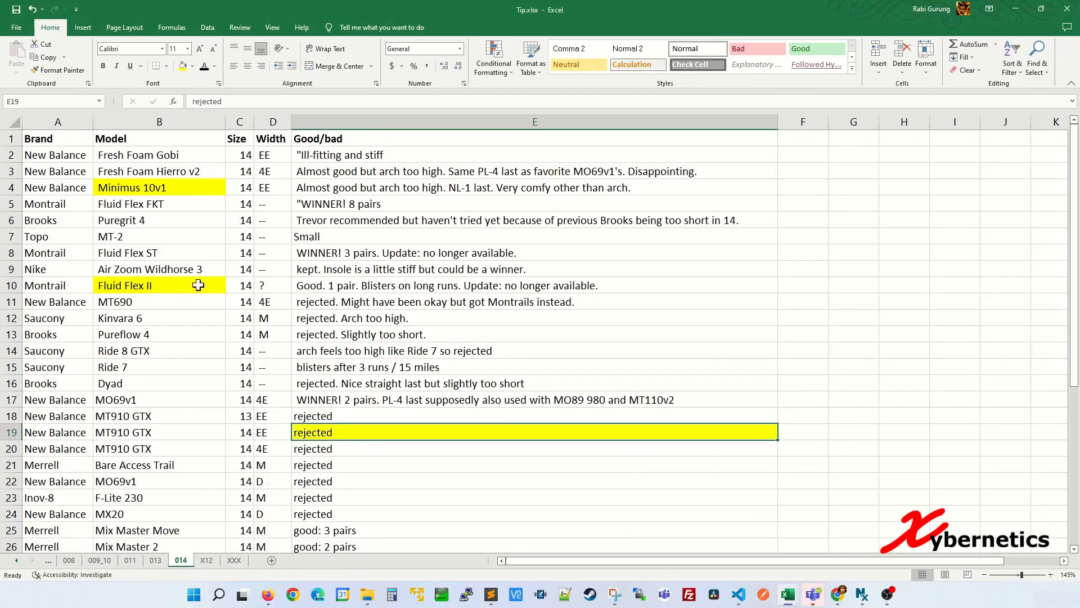
pyautogui.click(173, 509)
pyautogui.click(182, 65)
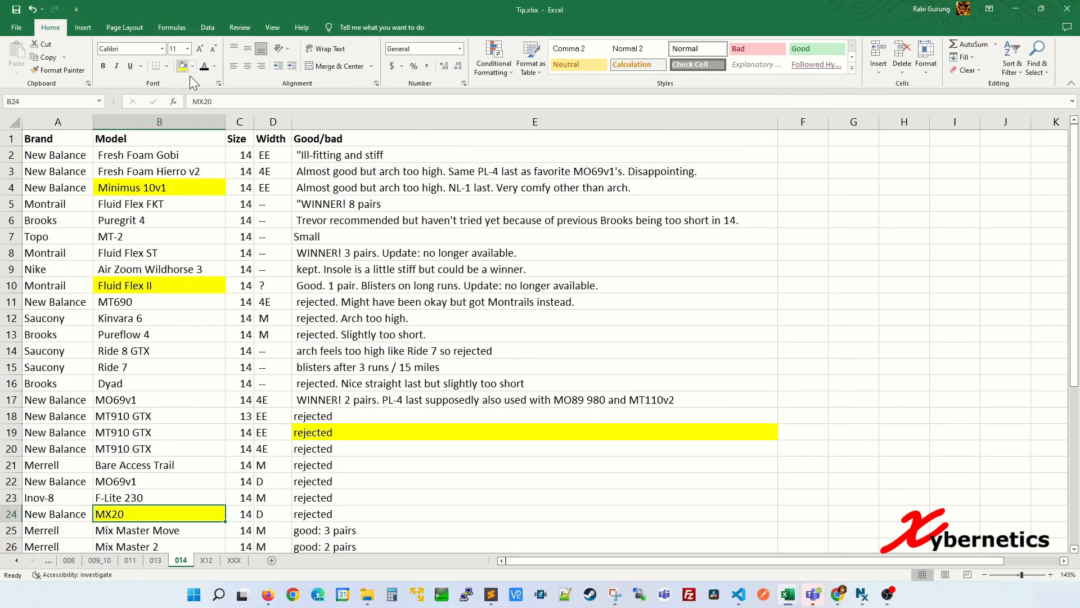
pyautogui.hotkey('ctrl', 'z')
pyautogui.hotkey('ctrl', 'z')
pyautogui.hotkey('ctrl', 'z')
pyautogui.hotkey('ctrl', 'z')
pyautogui.click(212, 171)
# Fill B4 yellow and repeat the fill with F4 on E7, B11, E12 and B19
pyautogui.click(189, 184)
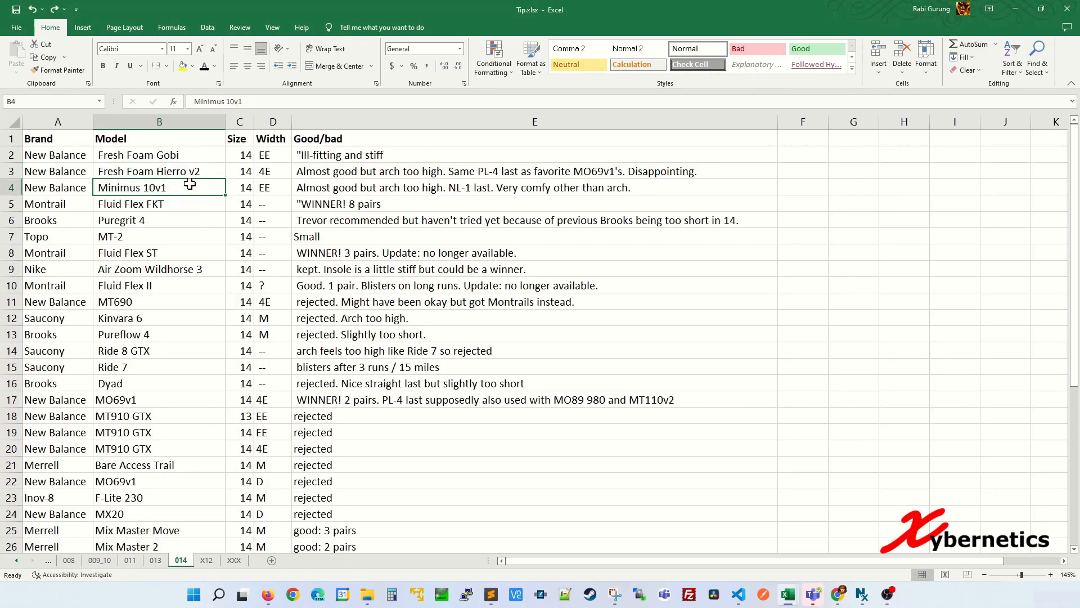
pyautogui.click(183, 66)
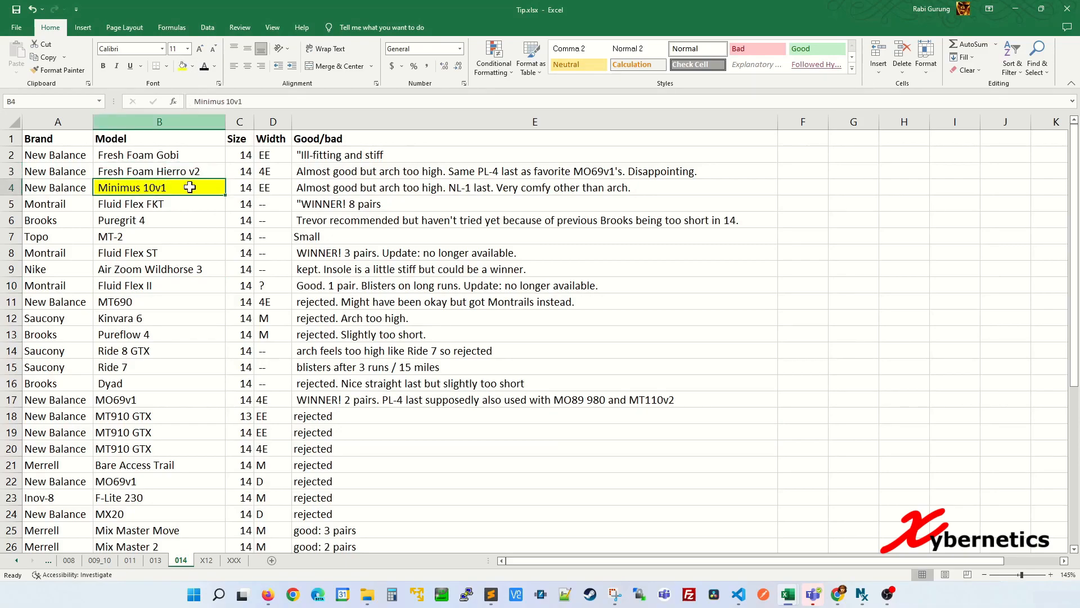
pyautogui.click(360, 235)
pyautogui.press('F4')
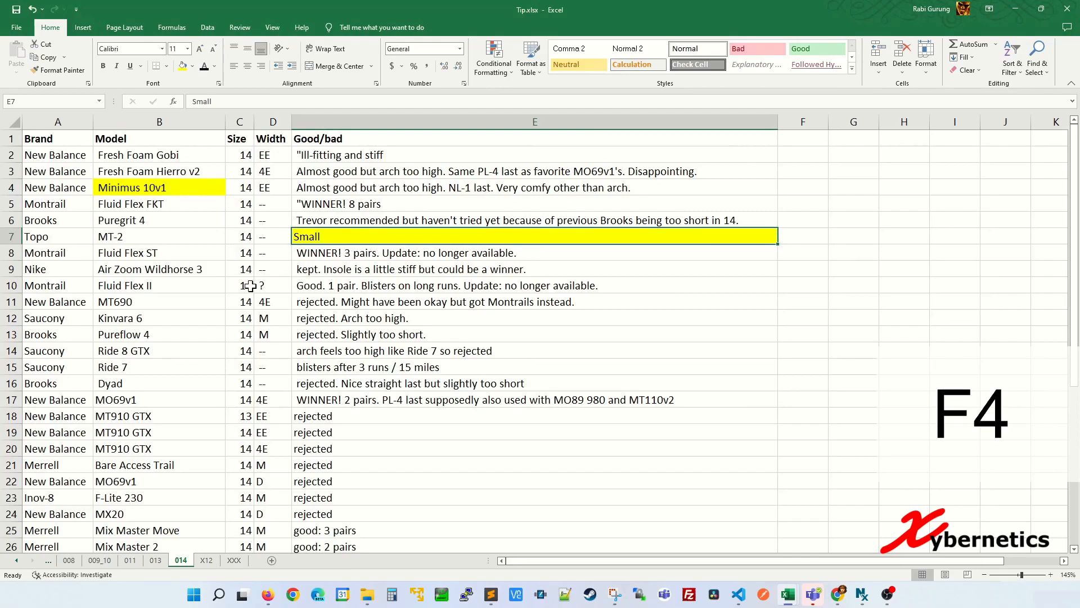
pyautogui.click(171, 298)
pyautogui.press('F4')
pyautogui.click(363, 318)
pyautogui.press('F4')
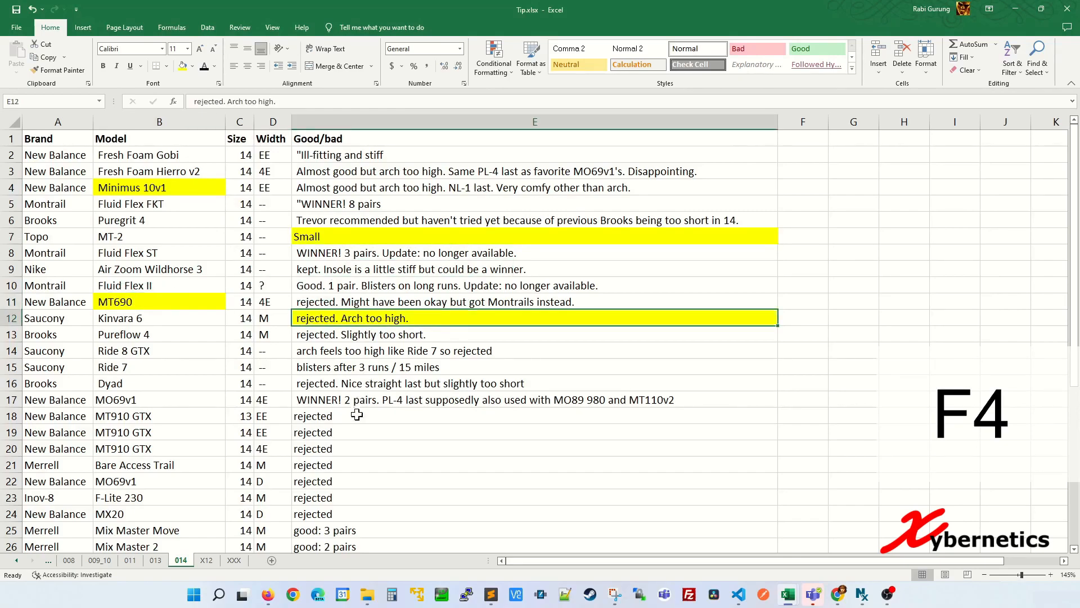
pyautogui.click(208, 432)
pyautogui.press('F4')
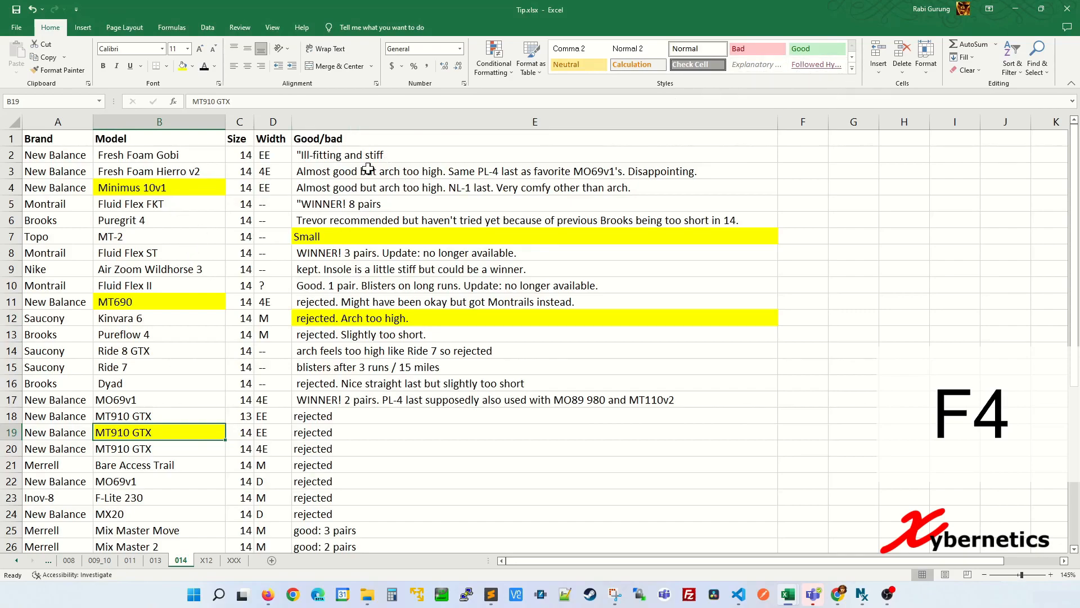
# Apply the Good style to E4 and repeat it with F4 on C8, D13, B14, E18 and E23
pyautogui.click(362, 185)
pyautogui.click(824, 54)
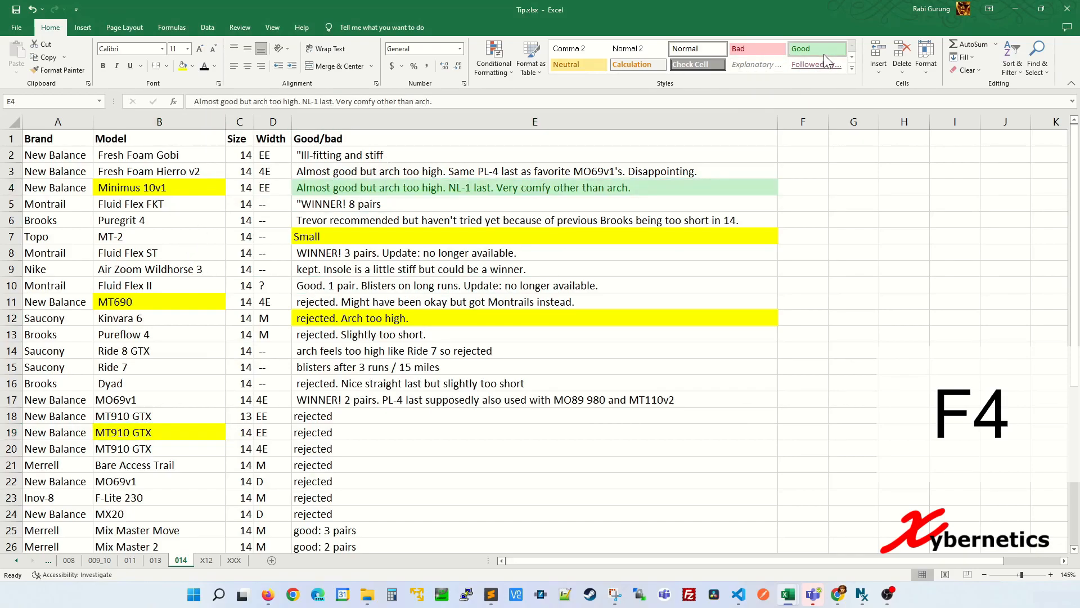
pyautogui.click(234, 256)
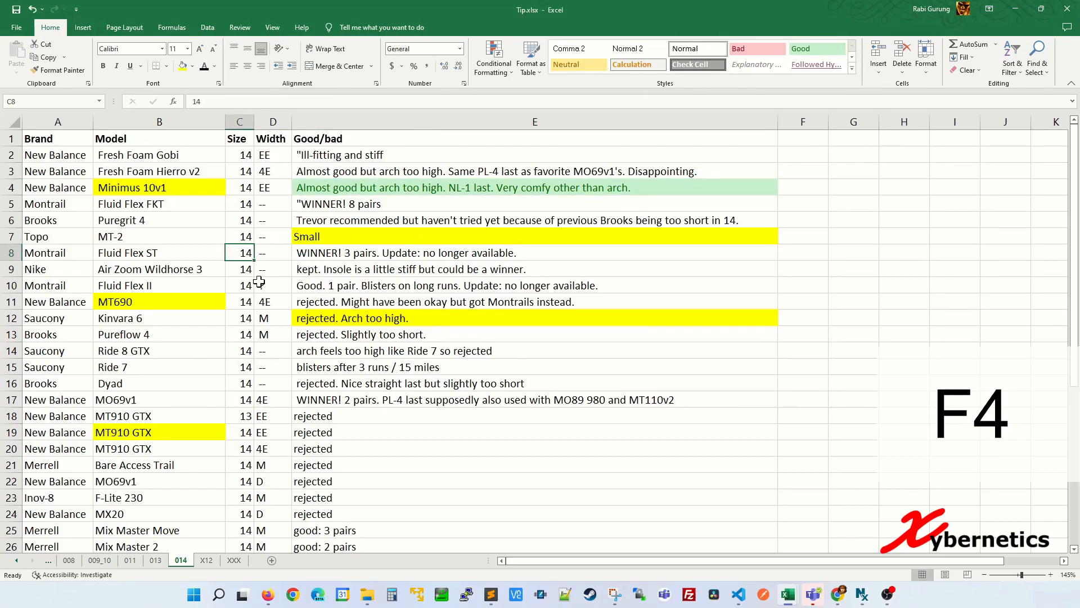
pyautogui.press('F4')
pyautogui.click(278, 333)
pyautogui.press('F4')
pyautogui.click(162, 354)
pyautogui.press('F4')
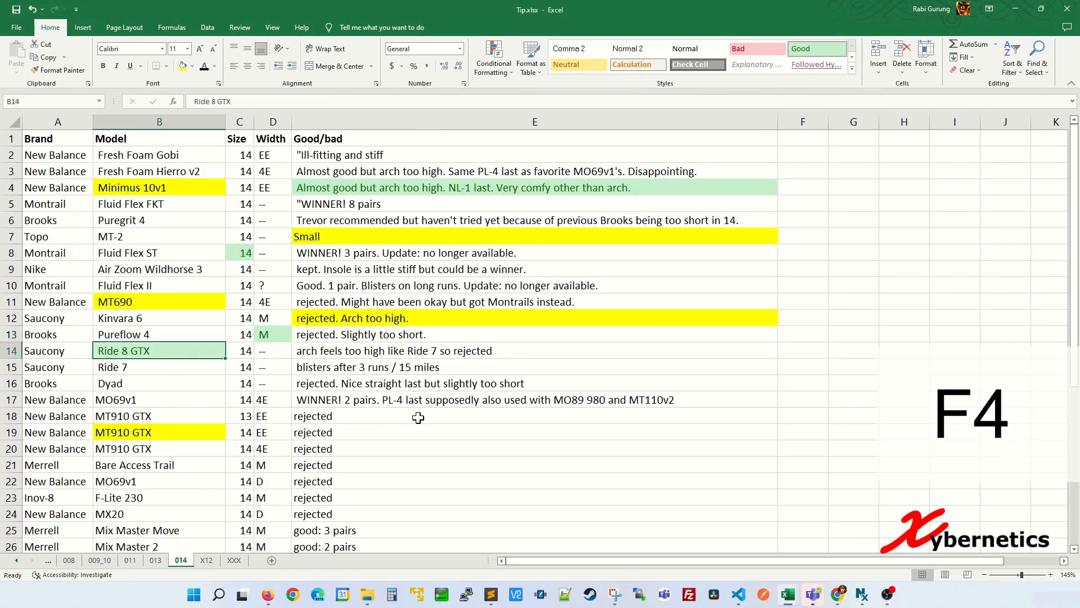
pyautogui.click(413, 417)
pyautogui.press('F4')
pyautogui.click(413, 498)
pyautogui.press('F4')
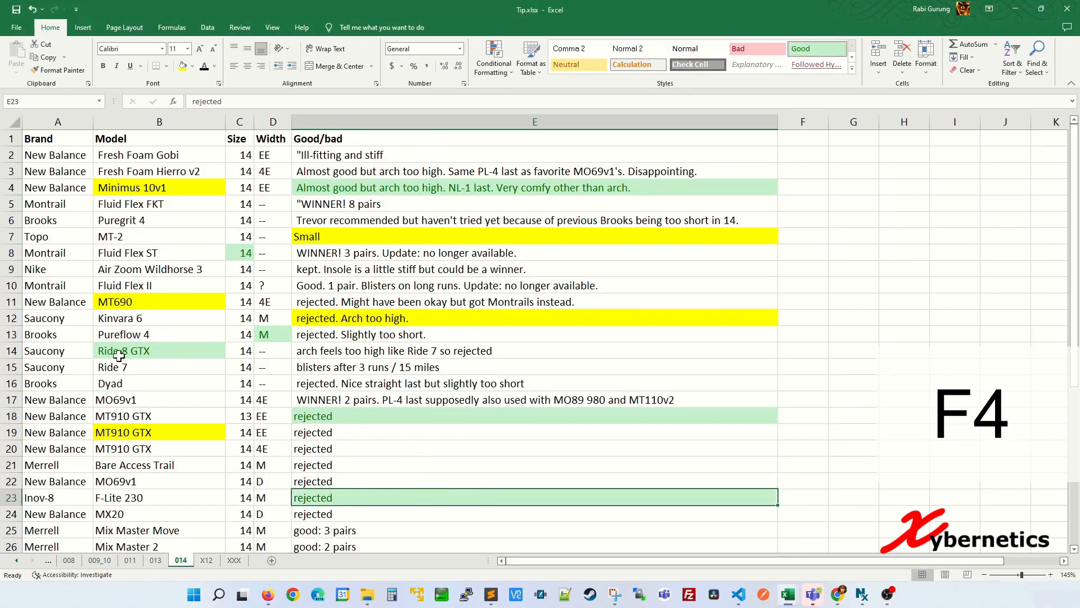
pyautogui.click(149, 232)
# Insert a blank entire row at row 4, above the New Balance entry
pyautogui.click(47, 183)
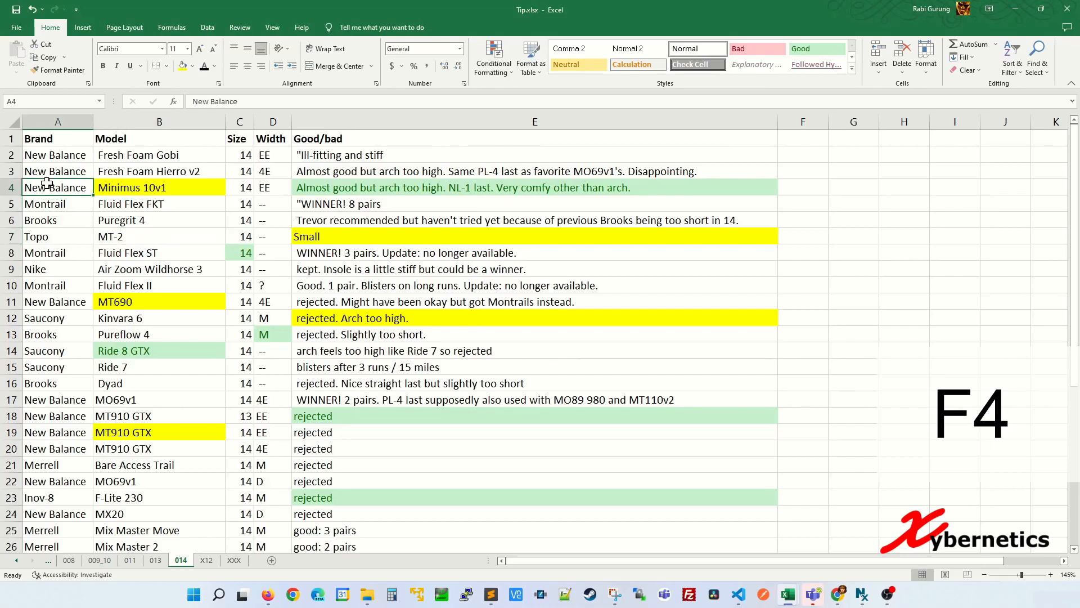
pyautogui.rightClick(47, 186)
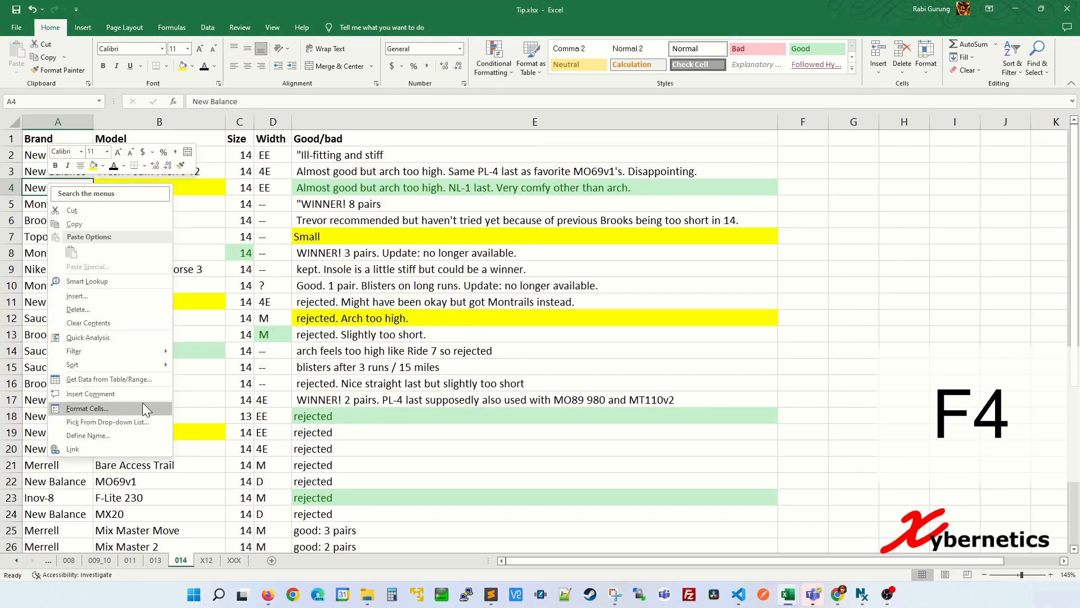
pyautogui.click(137, 297)
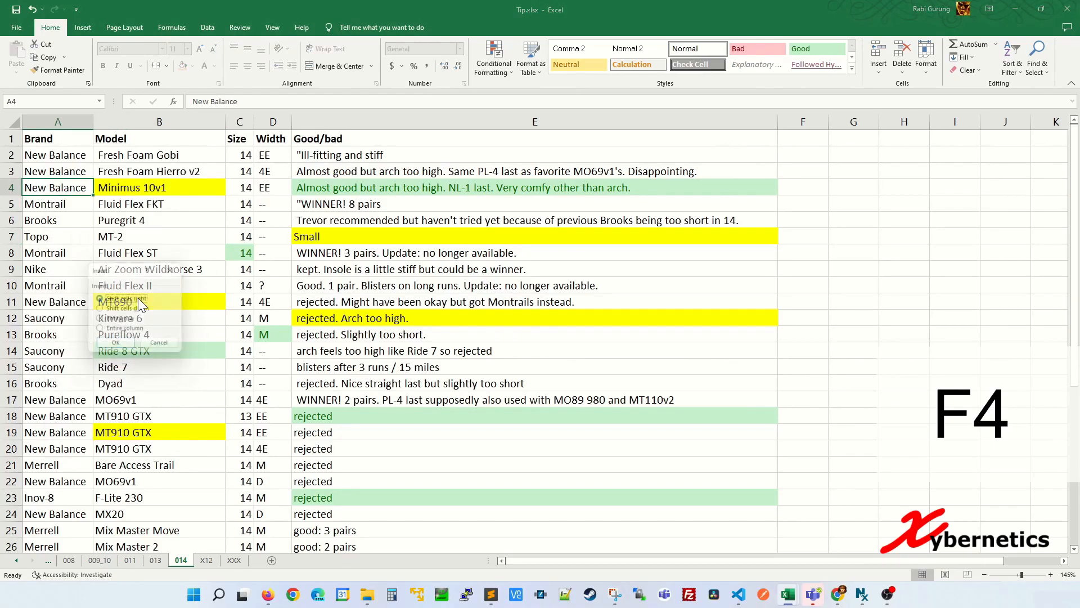
pyautogui.click(130, 322)
pyautogui.click(116, 346)
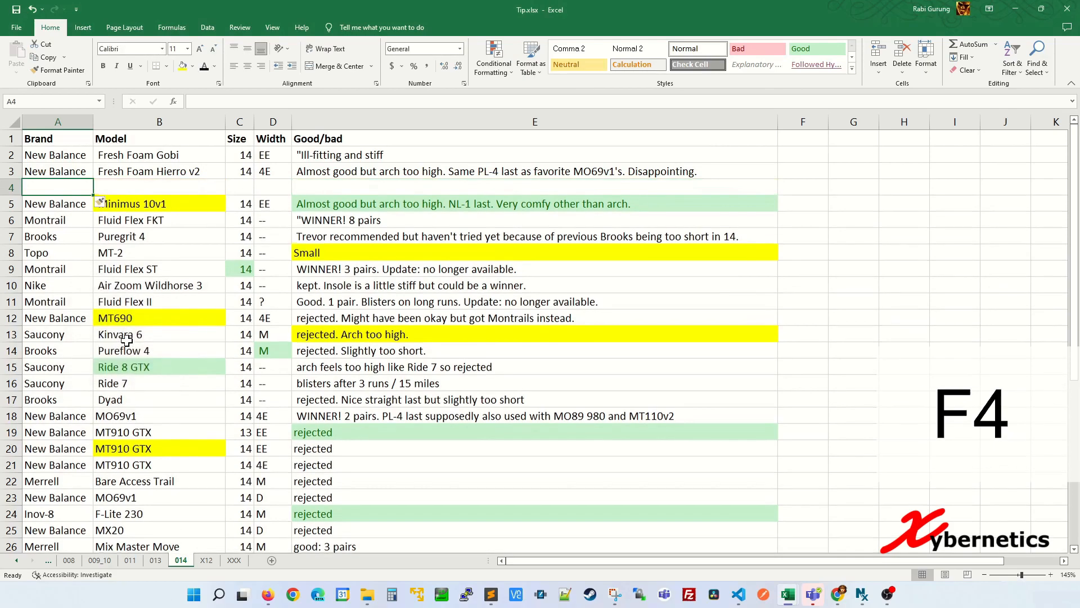
# Repeat the blank-row insert with F4 at rows 9, 15 and 7, and once further down
pyautogui.click(74, 267)
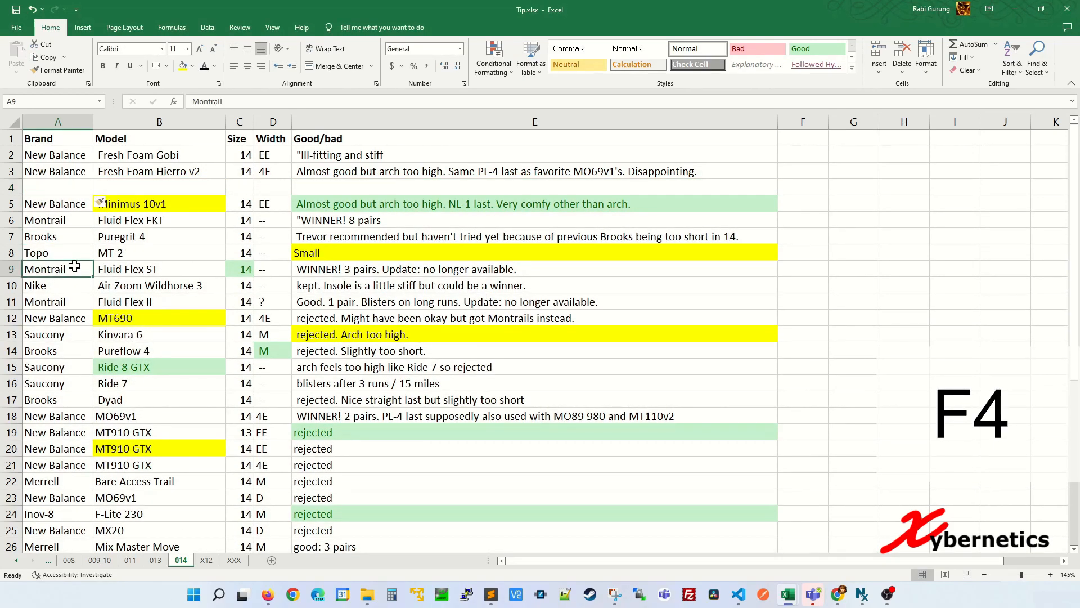
pyautogui.press('F4')
pyautogui.click(70, 367)
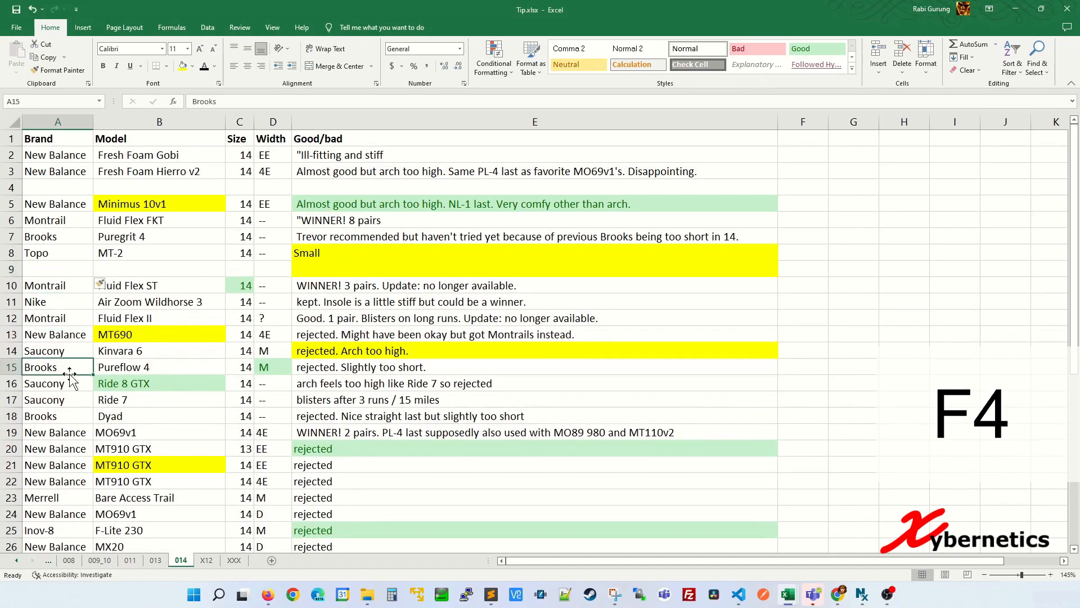
pyautogui.press('F4')
pyautogui.click(74, 229)
pyautogui.press('F4')
pyautogui.scroll(-3, 74, 282)
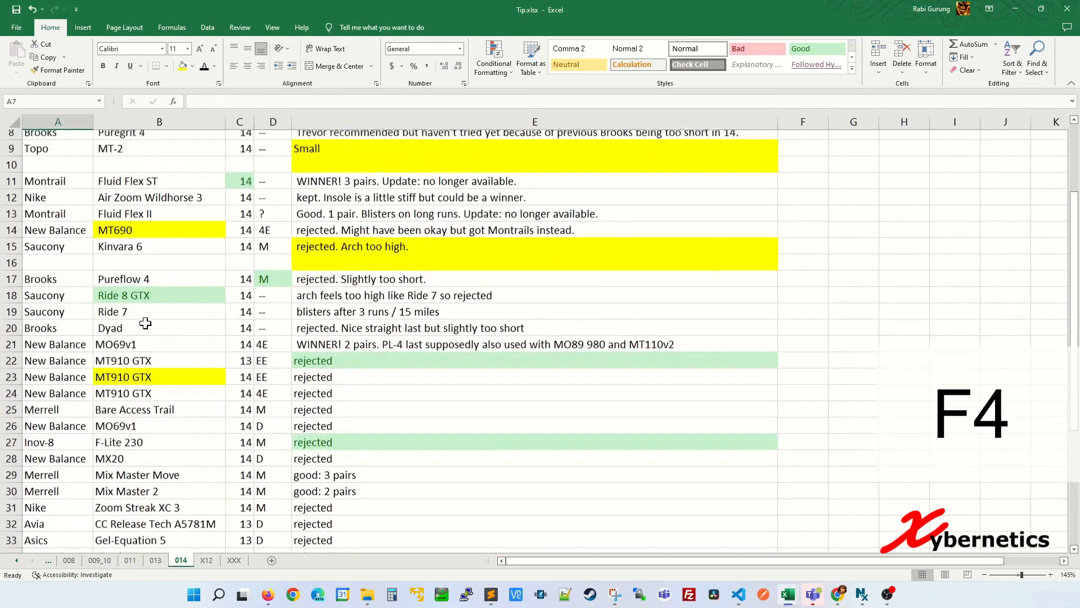
pyautogui.click(74, 416)
pyautogui.press('F4')
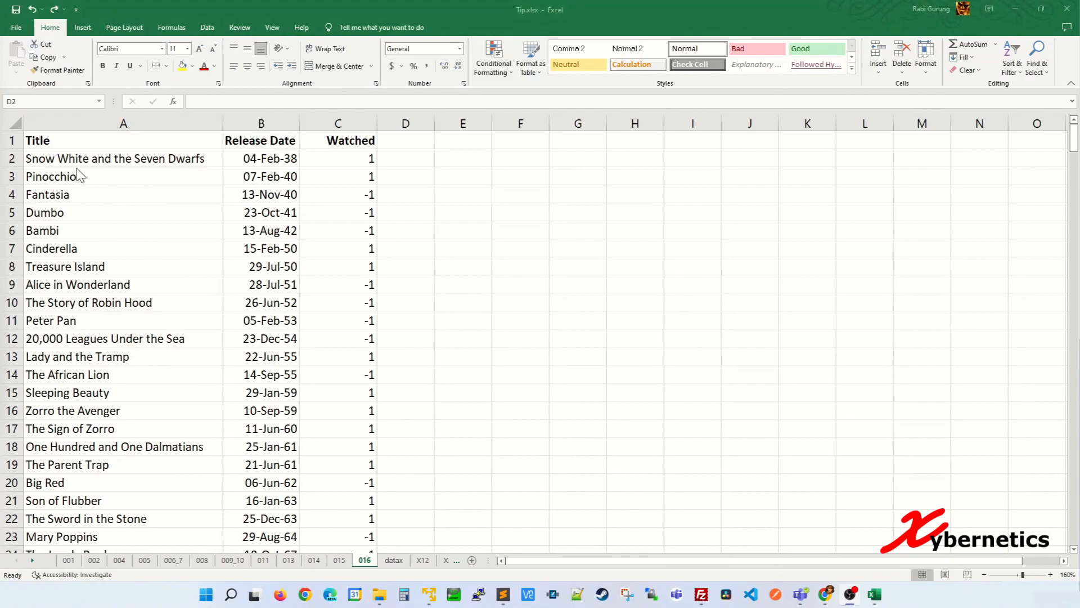
# On sheet 016, select the Watched value in cell C2
pyautogui.click(352, 198)
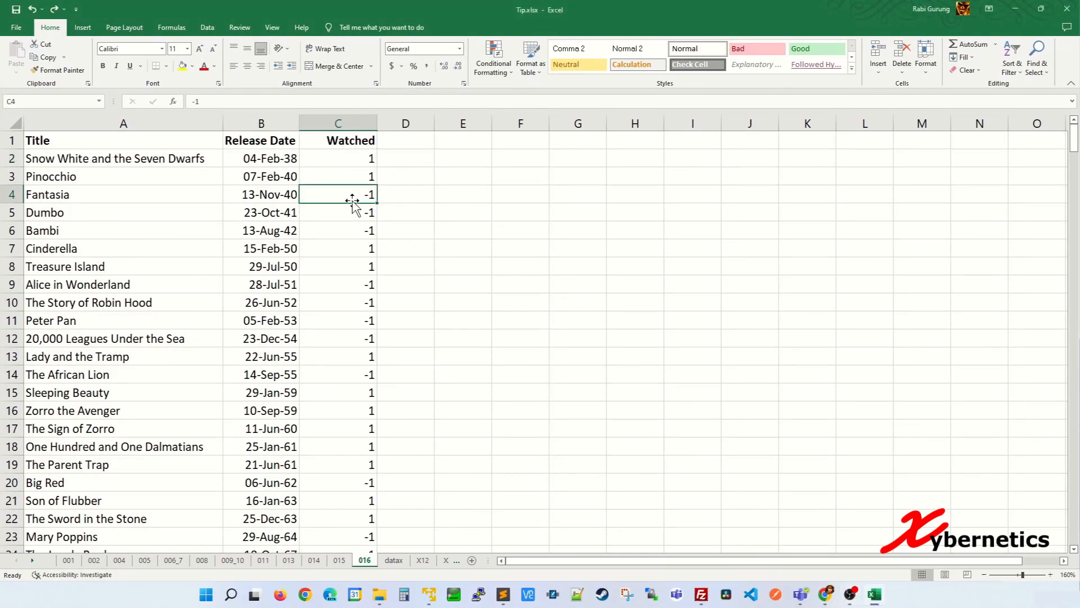
pyautogui.click(416, 160)
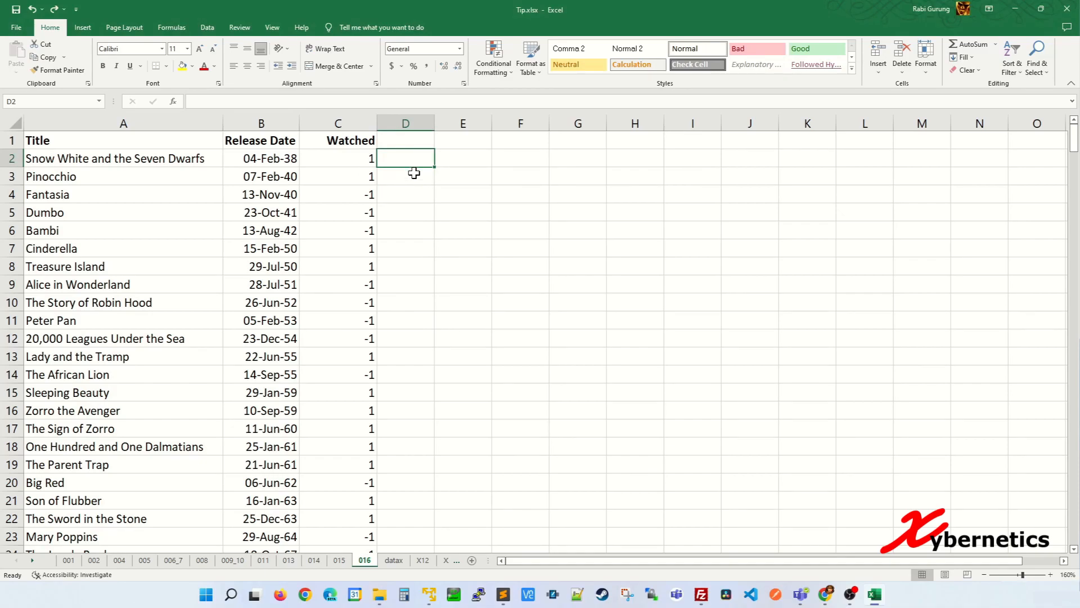
pyautogui.click(358, 161)
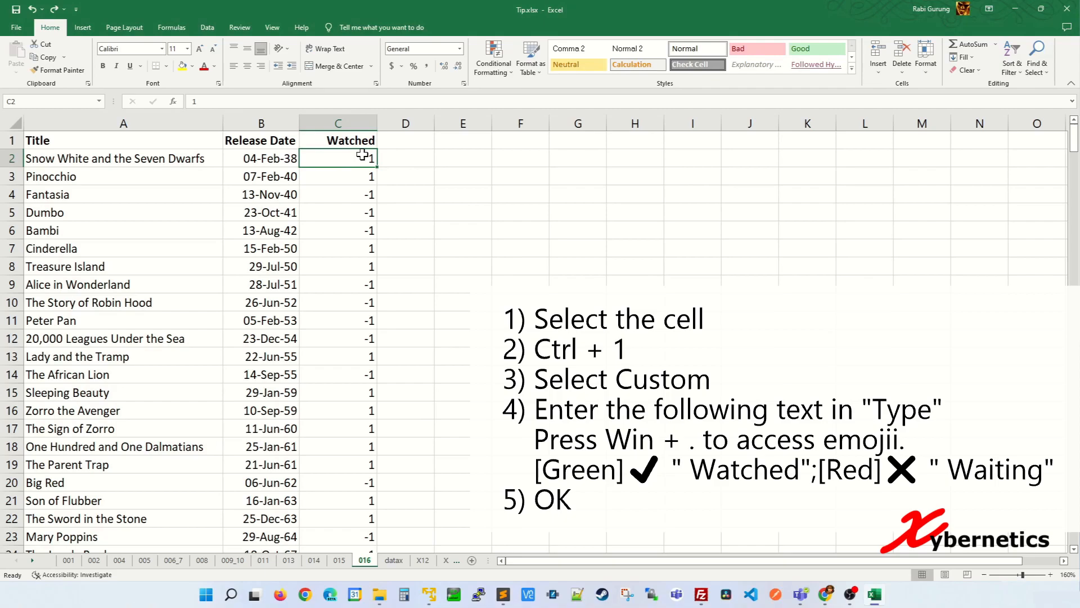
# Give C2 the custom number format [Green]✔" Watched";[Red]✖" Waiting"
pyautogui.hotkey('ctrl', '1')
pyautogui.click(155, 269)
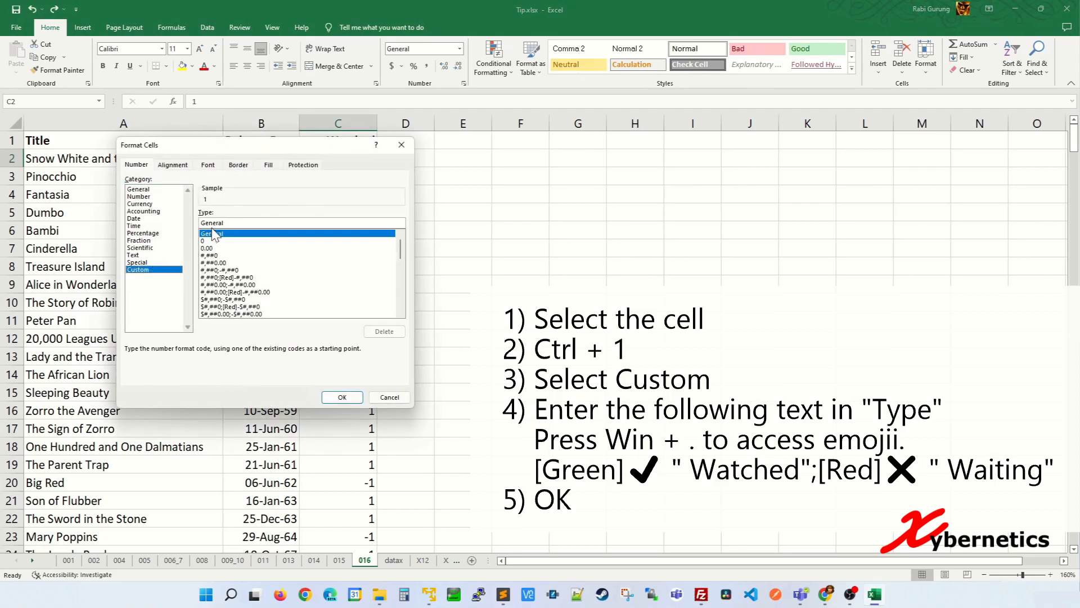
pyautogui.moveTo(239, 222); pyautogui.dragTo(178, 220)
pyautogui.write('[Green')
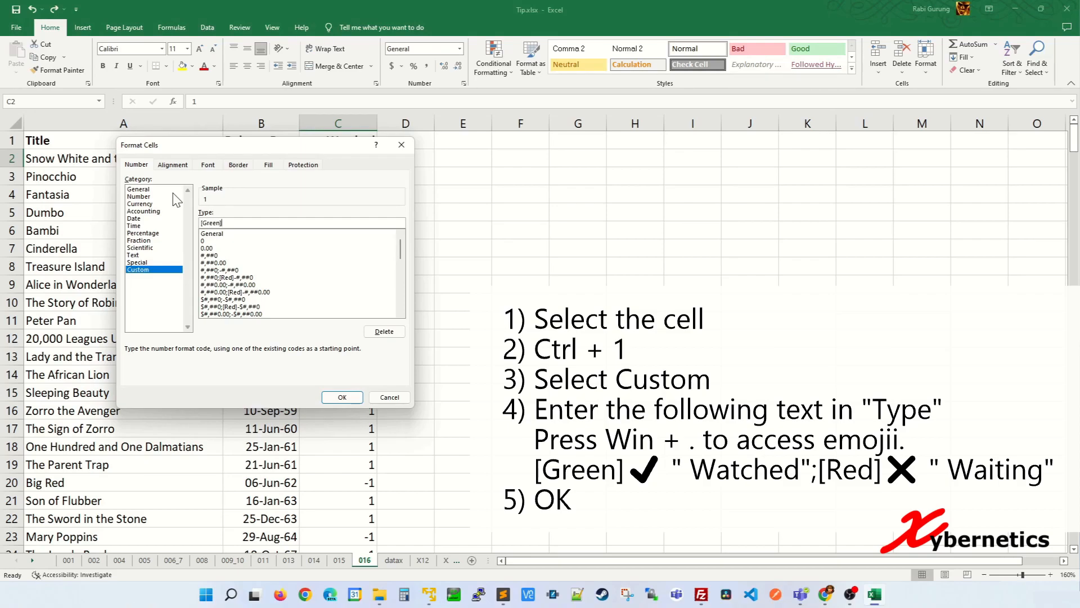
pyautogui.press('super+period')
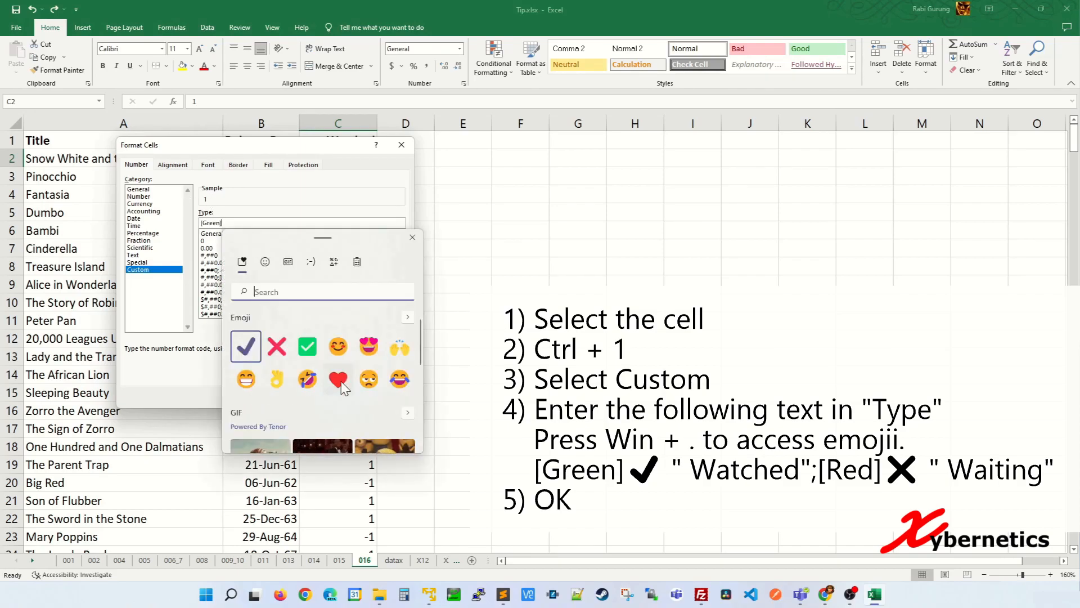
pyautogui.click(243, 348)
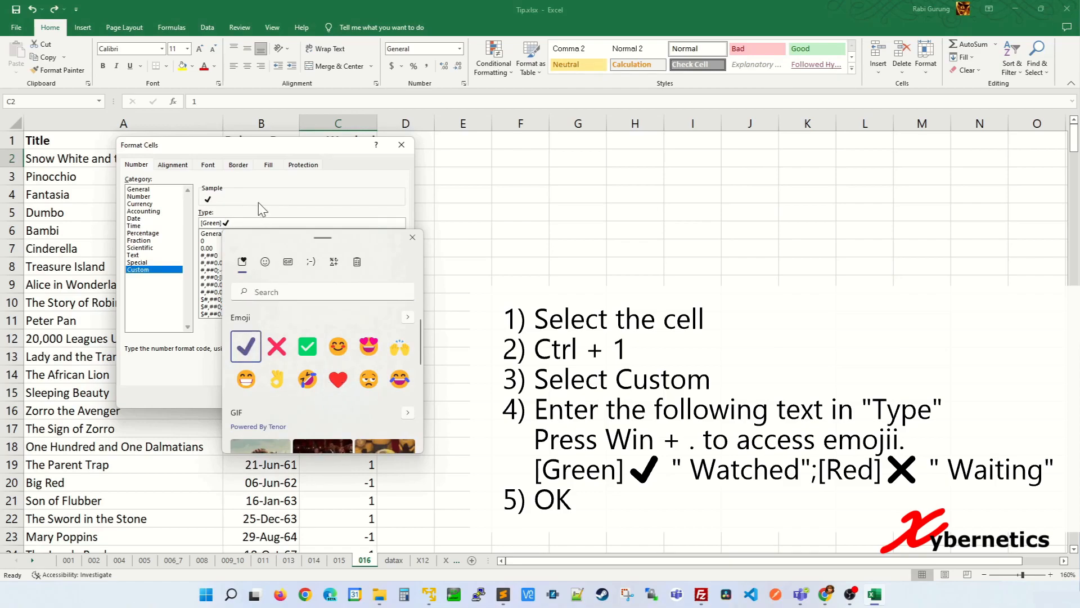
pyautogui.click(252, 225)
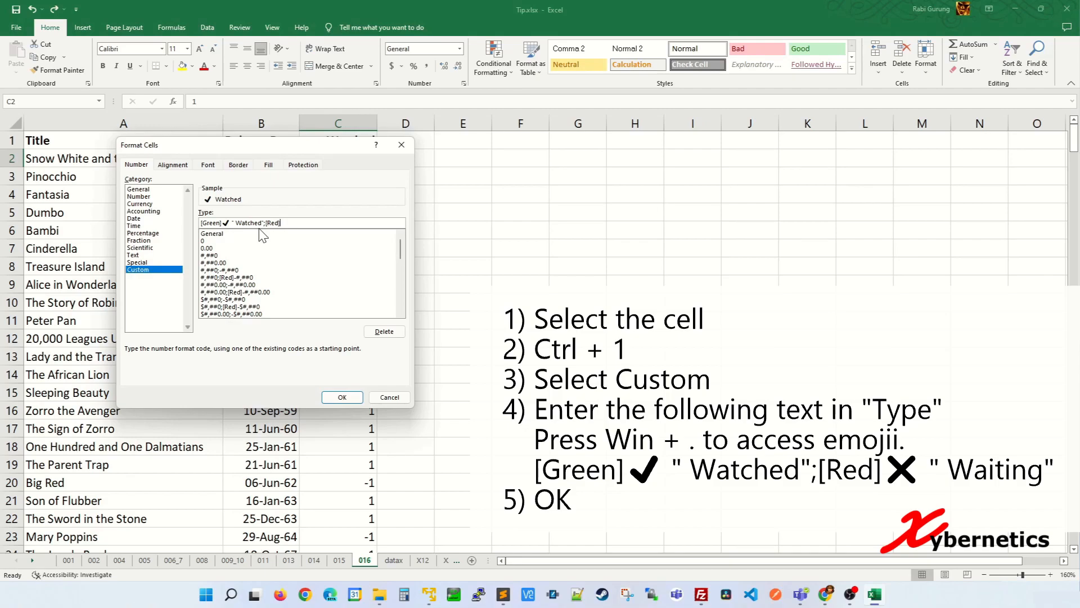
pyautogui.press('super+period')
pyautogui.click(334, 348)
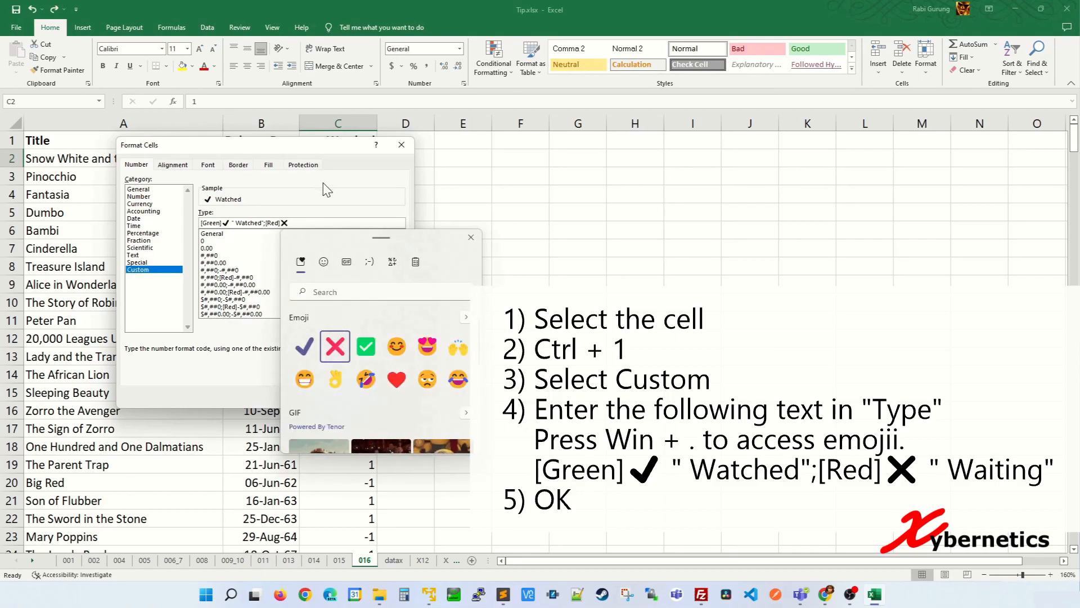
pyautogui.write('" Waiting')
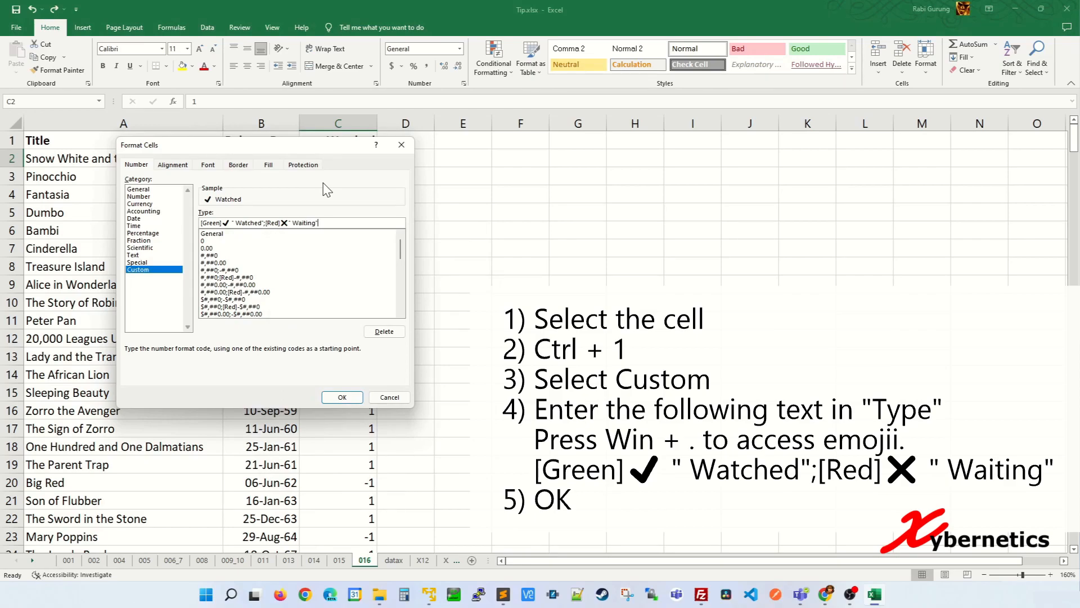
pyautogui.click(341, 398)
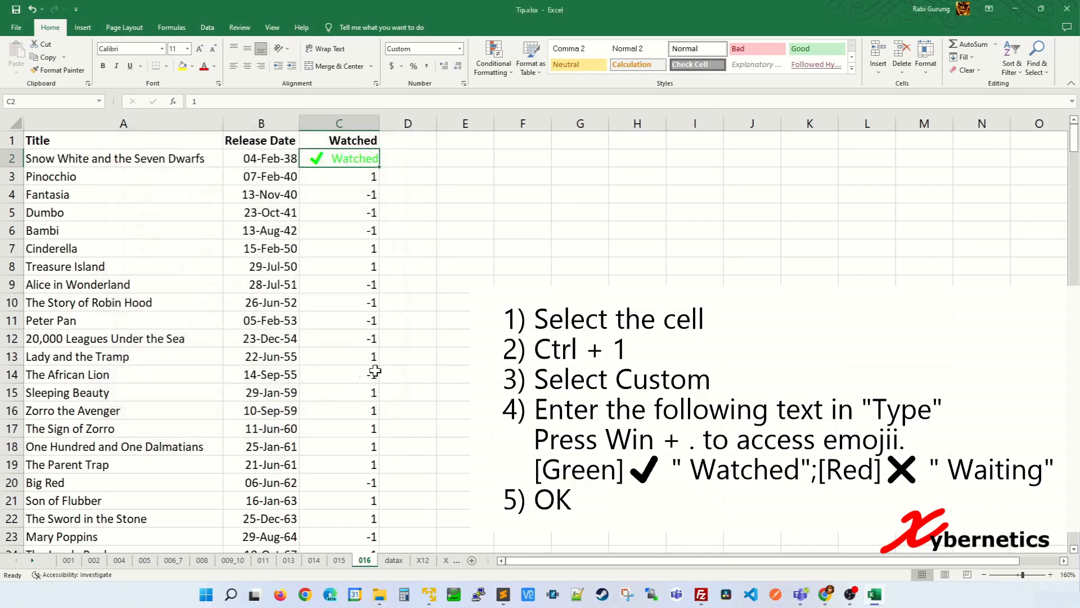
# Paint C2's format down column C, then enter 1 in C5 and -1 in C6
pyautogui.click(70, 71)
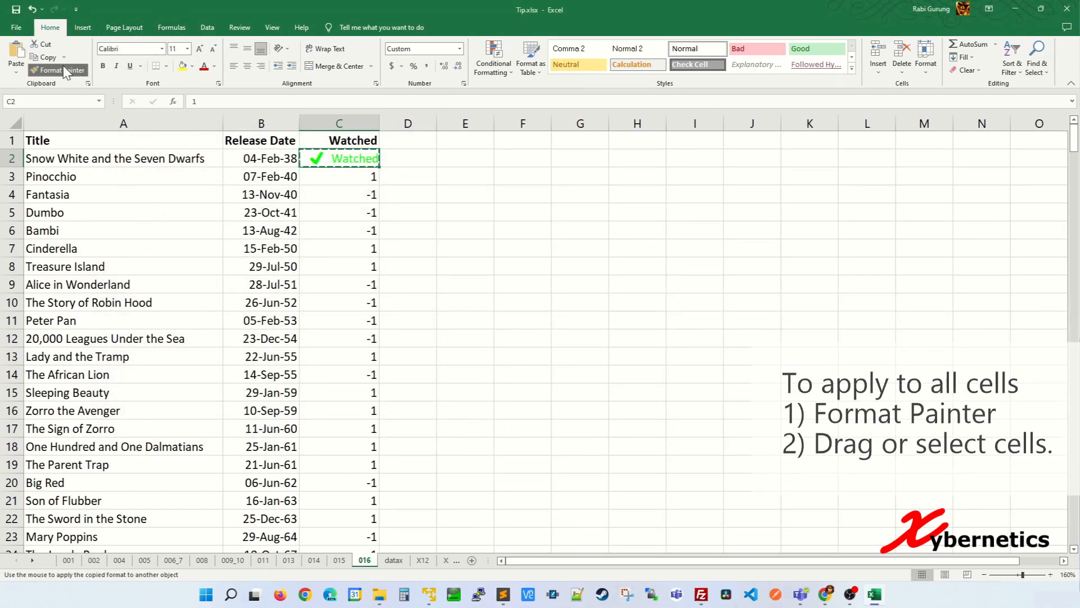
pyautogui.moveTo(341, 183)
pyautogui.mouseDown()
pyautogui.moveTo(338, 563)
pyautogui.moveTo(313, 600)
pyautogui.mouseUp()
pyautogui.click(363, 216)
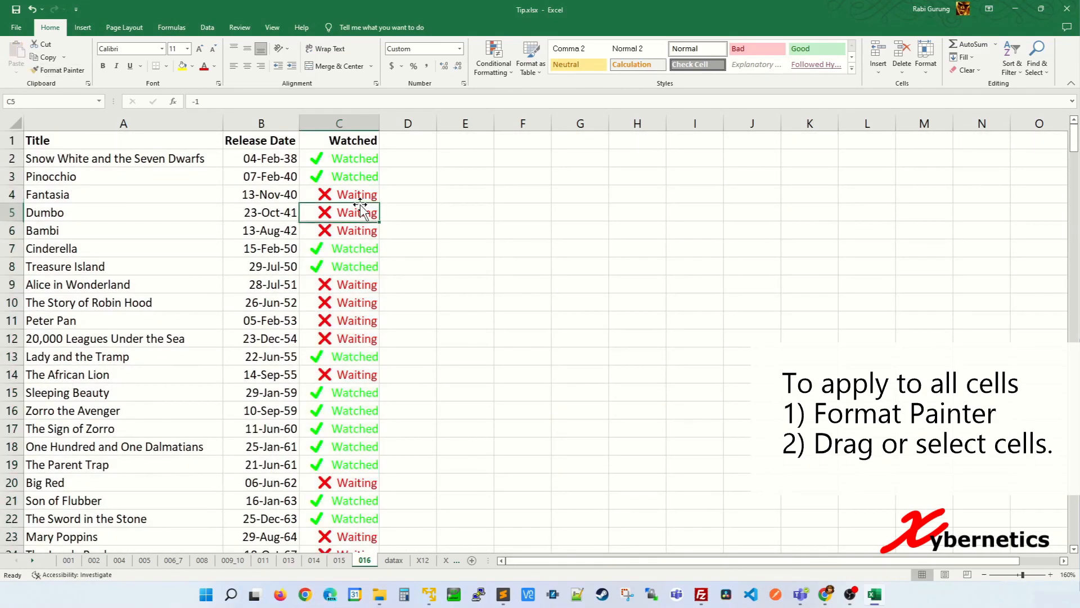
pyautogui.write('1')
pyautogui.press('Return')
pyautogui.write('-1')
pyautogui.press('Return')
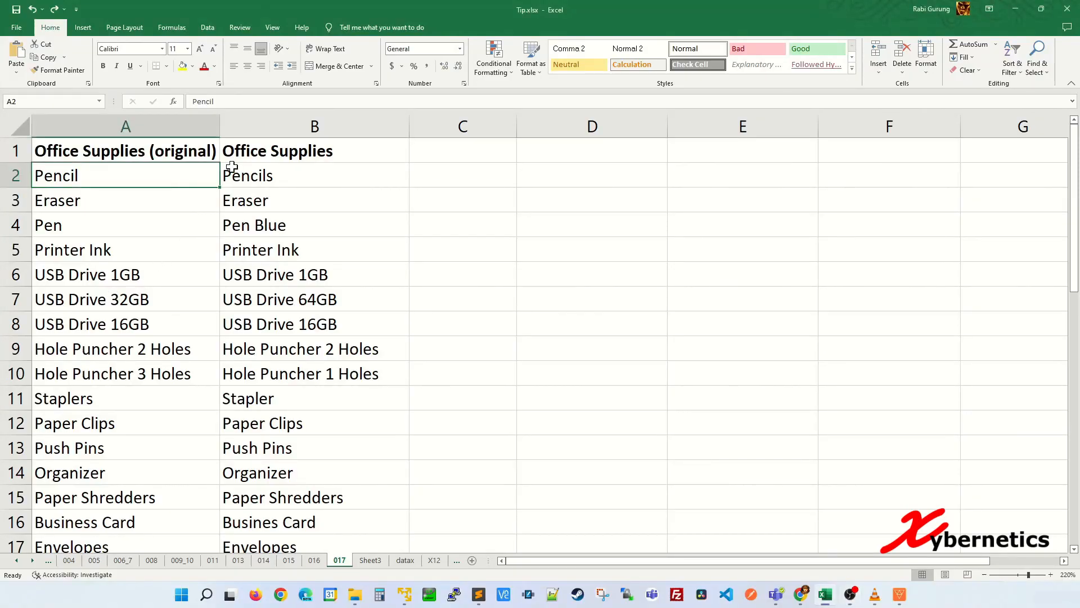
pyautogui.click(165, 129)
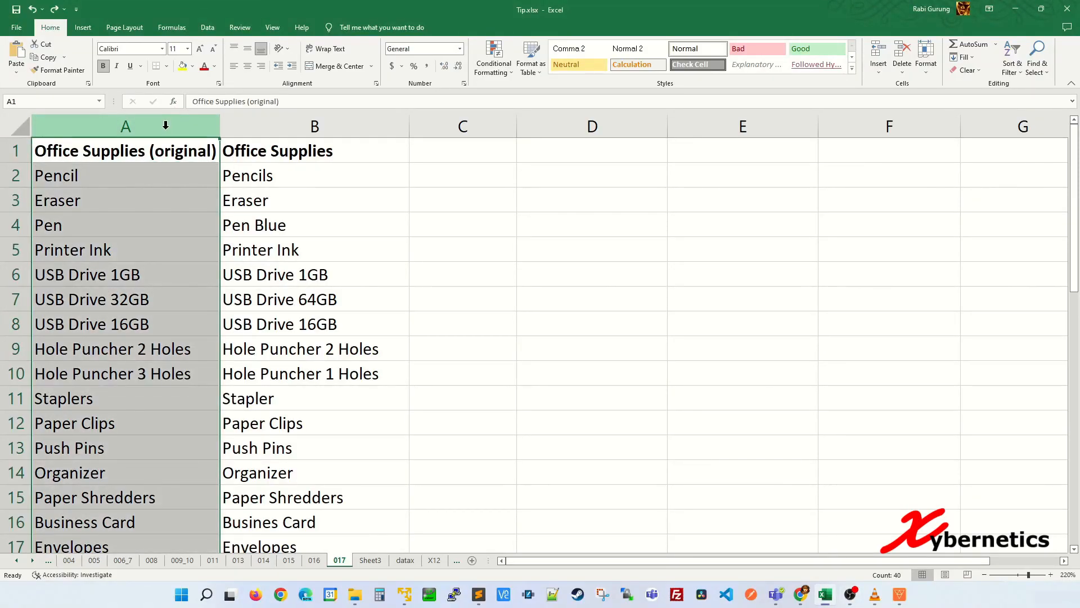
pyautogui.click(281, 126)
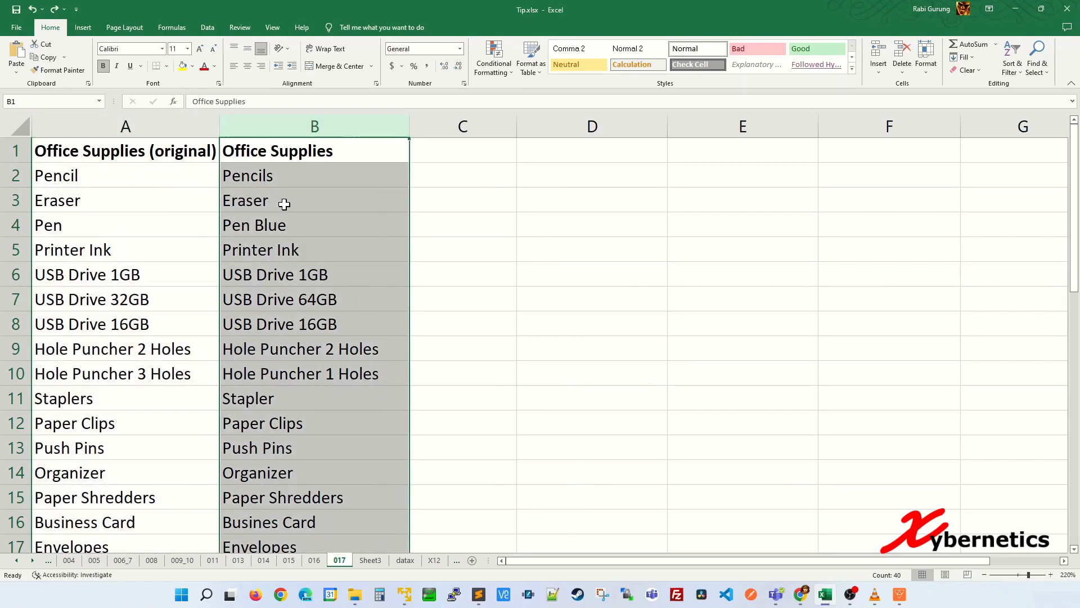
pyautogui.click(188, 198)
pyautogui.click(260, 176)
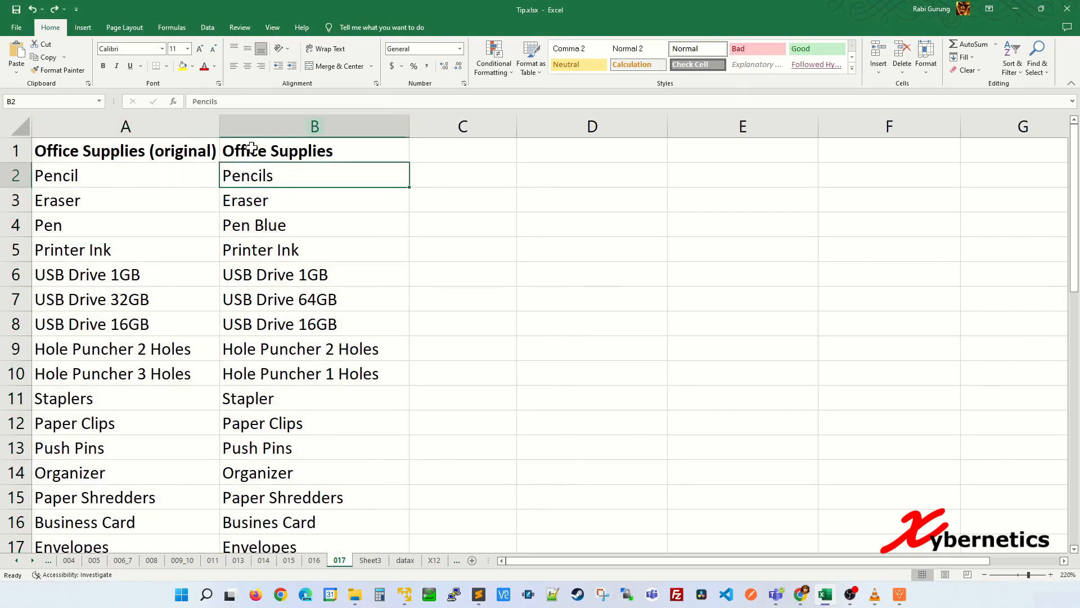
pyautogui.click(183, 66)
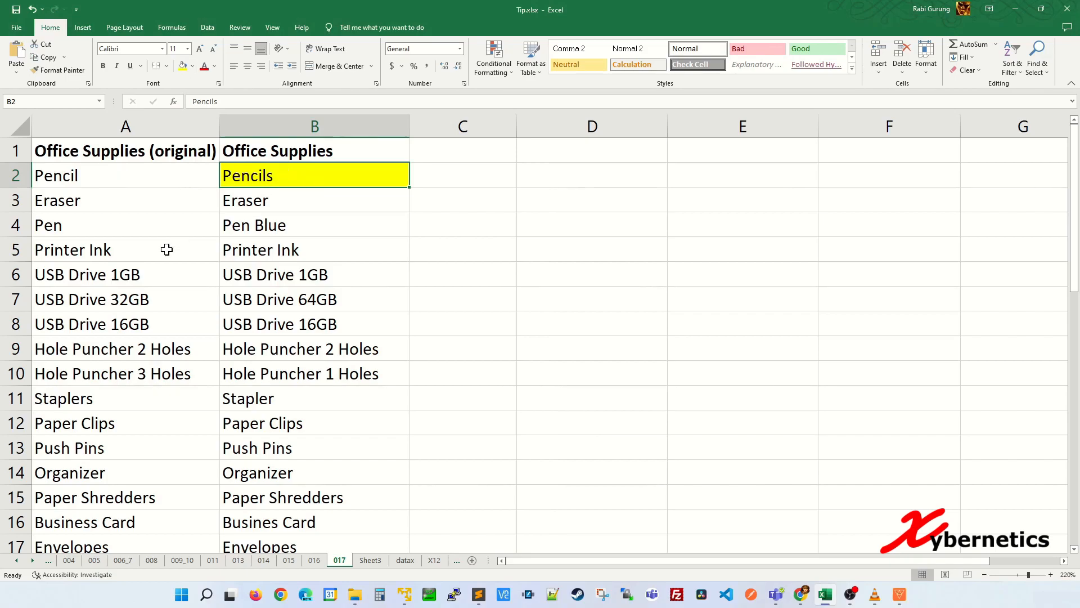
pyautogui.click(267, 228)
pyautogui.click(182, 66)
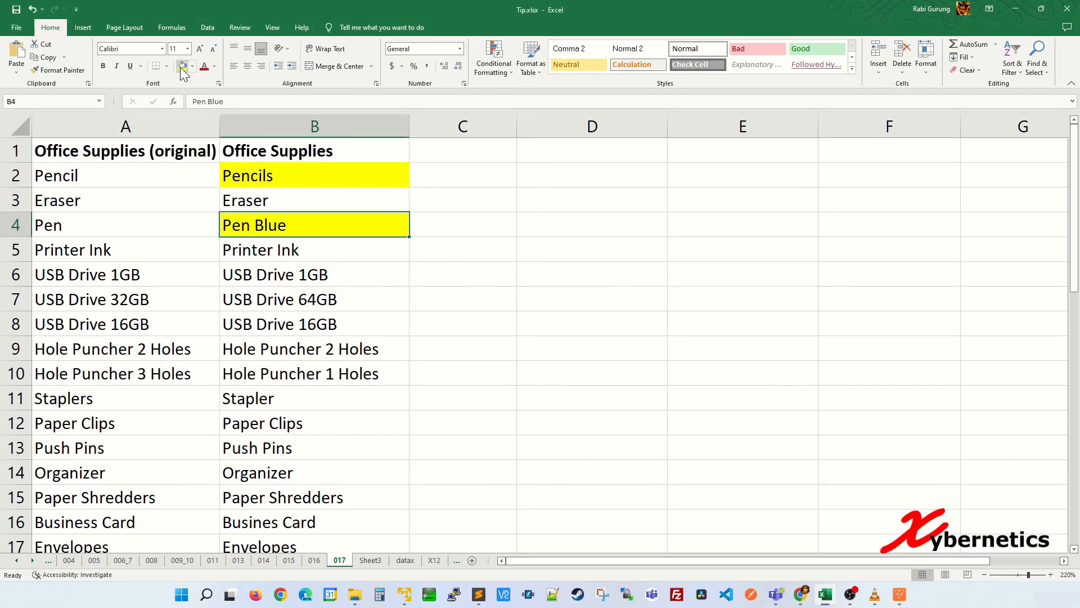
pyautogui.click(300, 299)
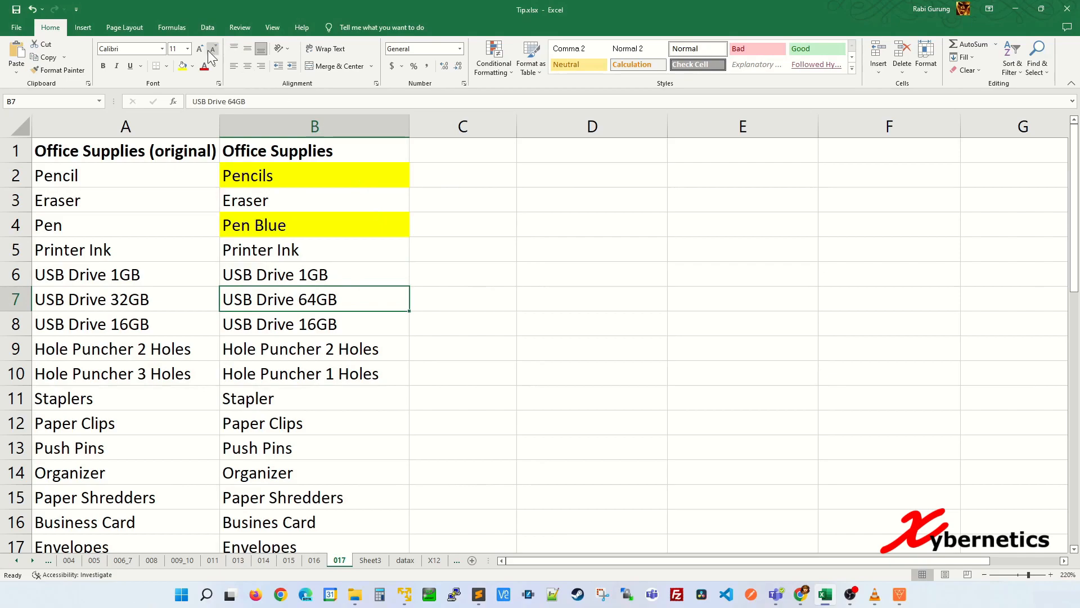
pyautogui.click(182, 66)
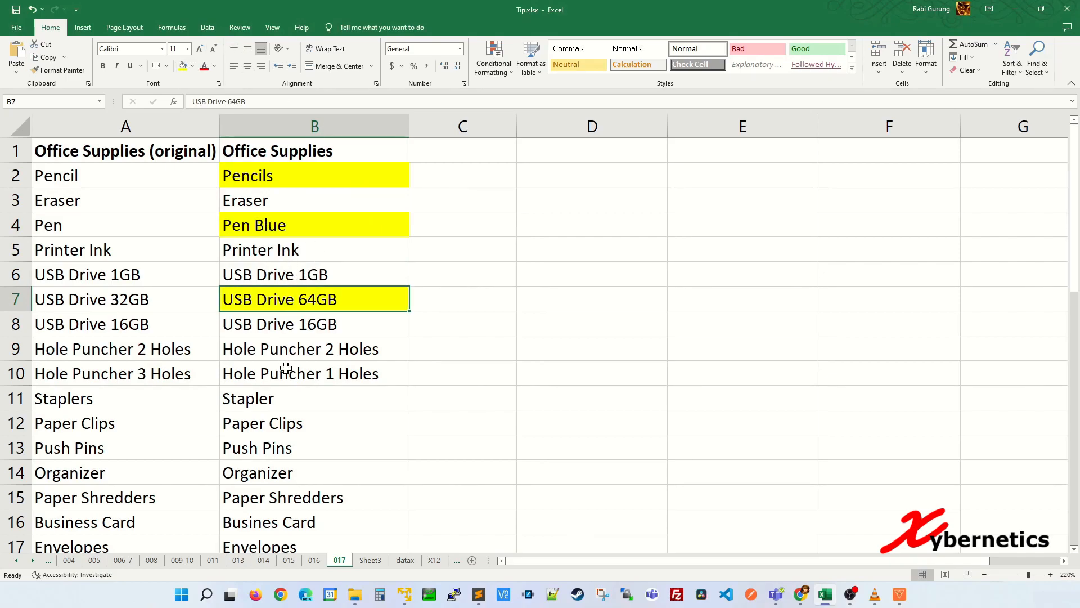
pyautogui.scroll(-3, 302, 369)
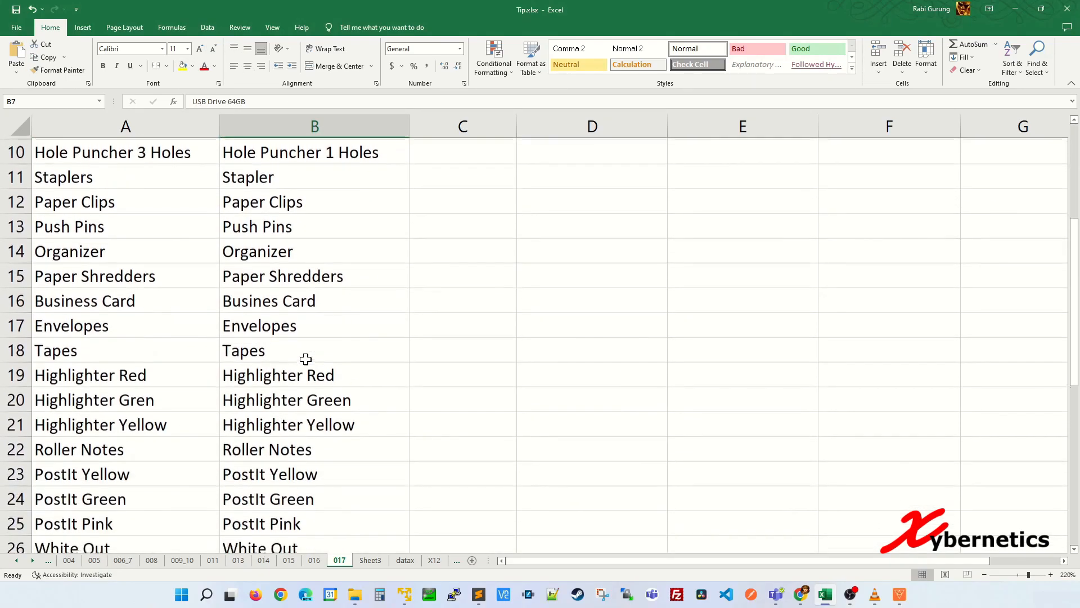
pyautogui.scroll(3, 304, 360)
pyautogui.click(333, 264)
pyautogui.hotkey('ctrl', 'z')
pyautogui.hotkey('ctrl', 'z')
pyautogui.hotkey('ctrl', 'z')
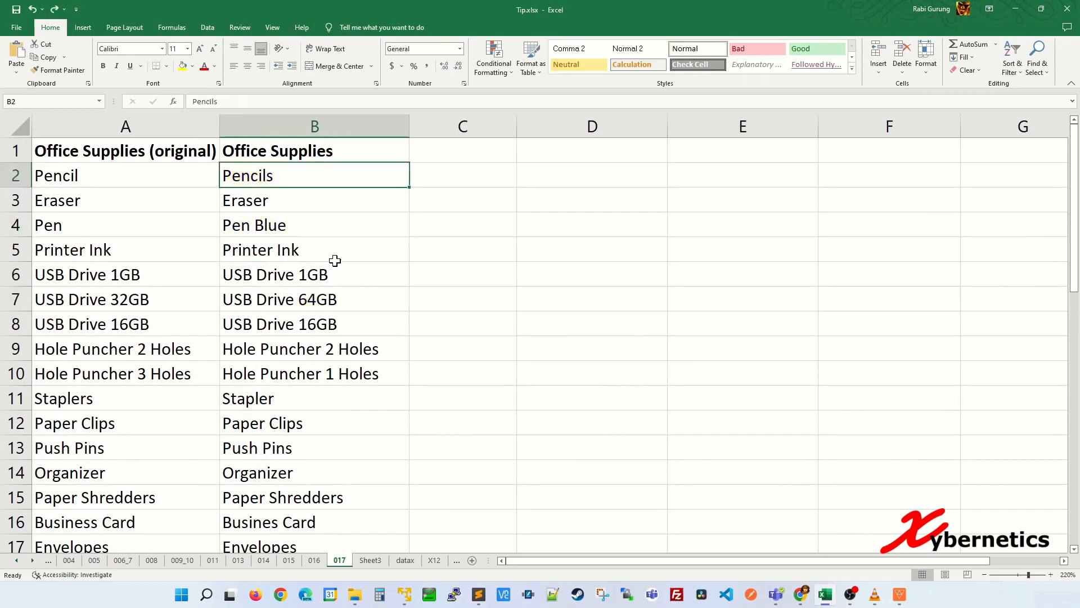
# Select A2:B40 and use Go To Special > Row differences to select the changed entries
pyautogui.click(171, 203)
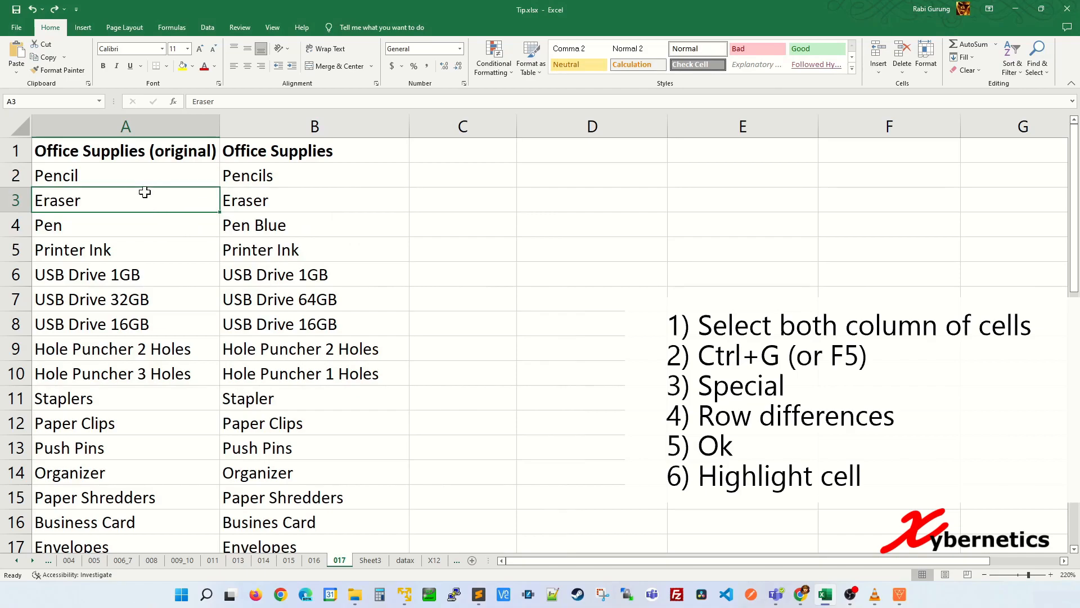
pyautogui.click(139, 172)
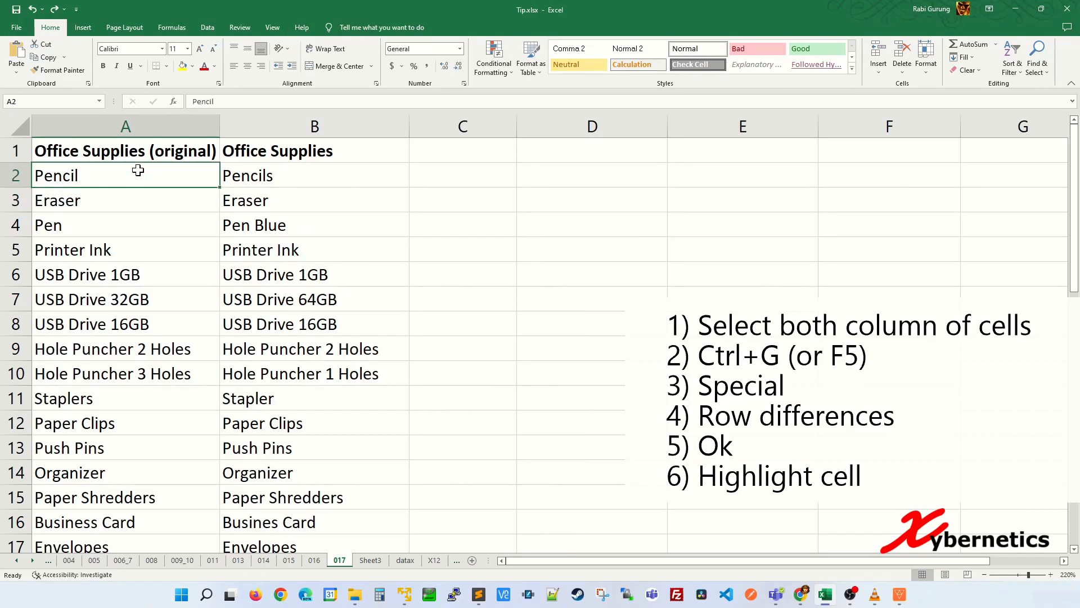
pyautogui.keyDown('shift'); pyautogui.click(270, 171); pyautogui.keyUp('shift')
pyautogui.hotkey('ctrl', 'shift', 'Down')
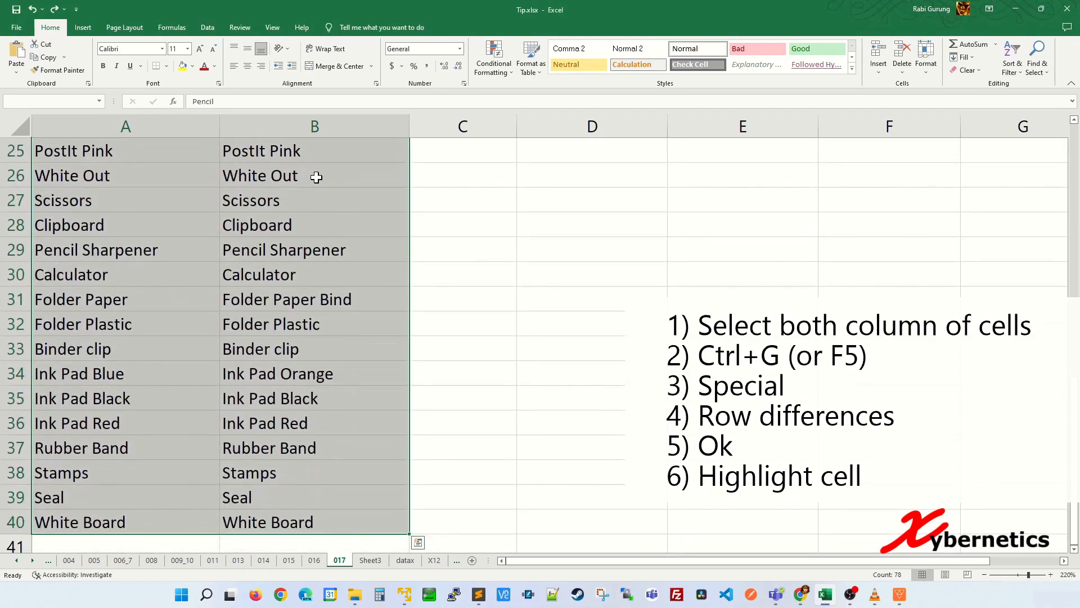
pyautogui.scroll(8, 338, 203)
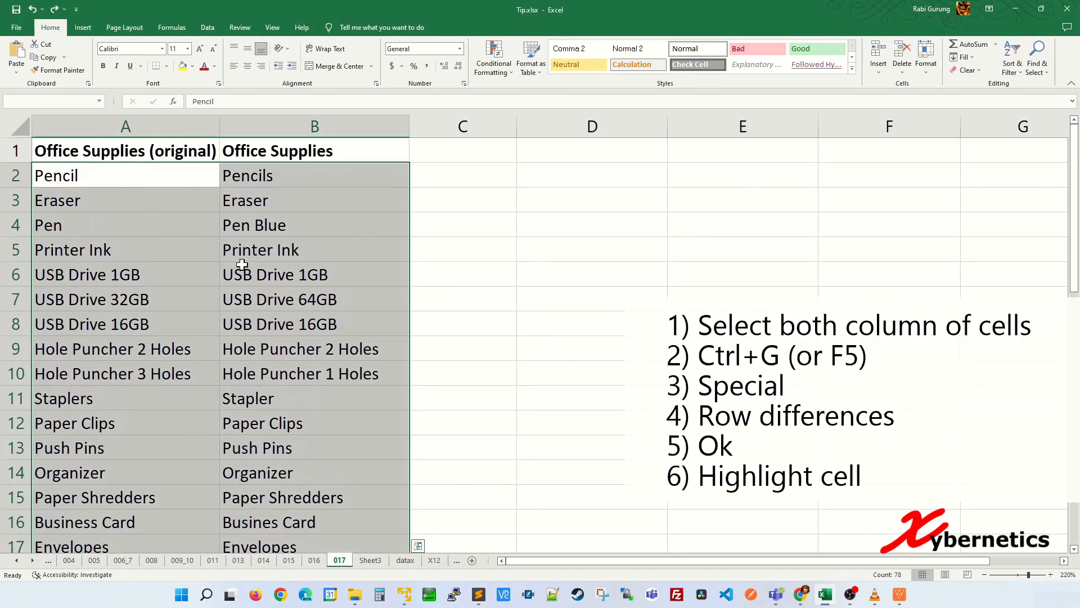
pyautogui.hotkey('ctrl', 'g')
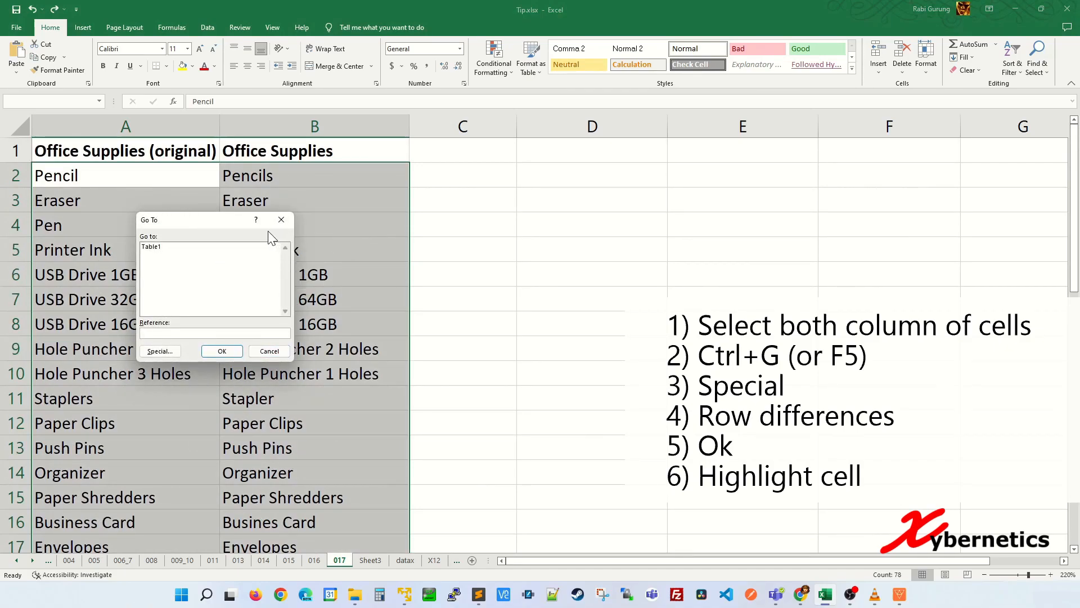
pyautogui.click(171, 353)
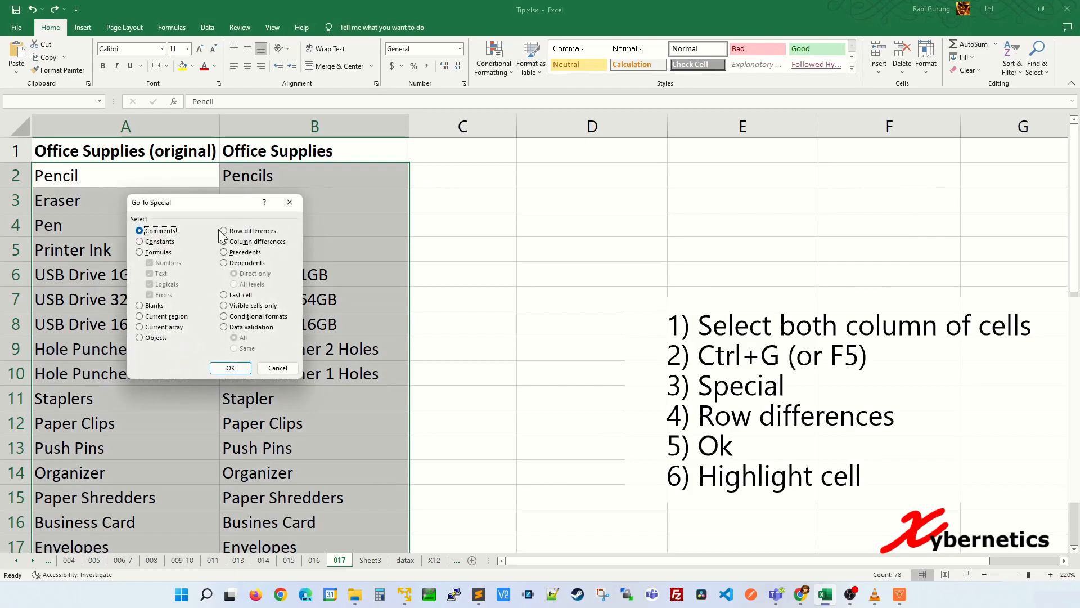
pyautogui.click(225, 231)
pyautogui.click(230, 368)
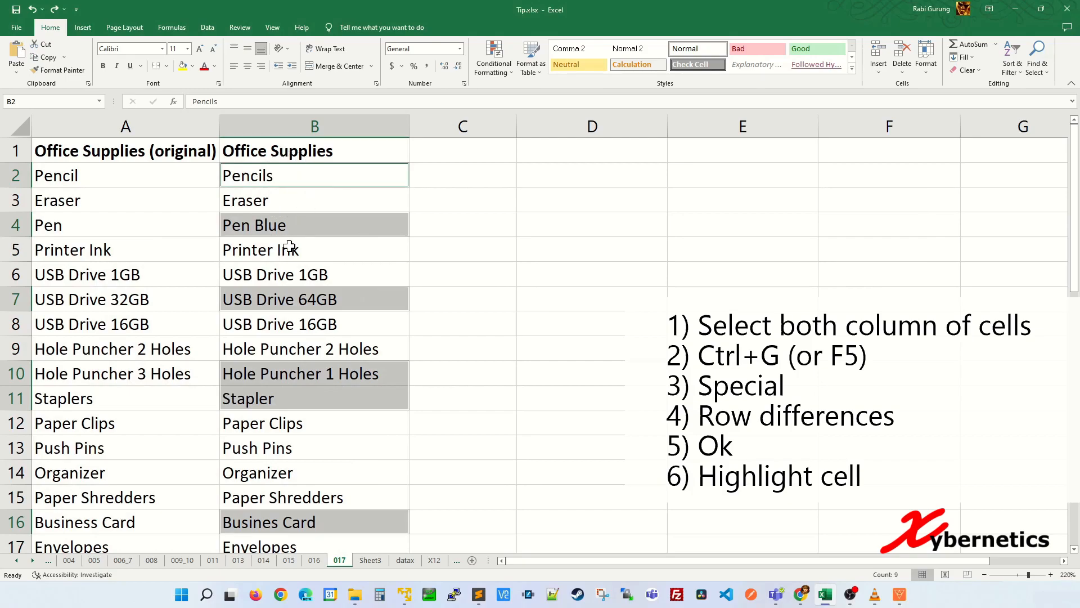
# Fill the differing column B cells with yellow
pyautogui.scroll(-7, 289, 400)
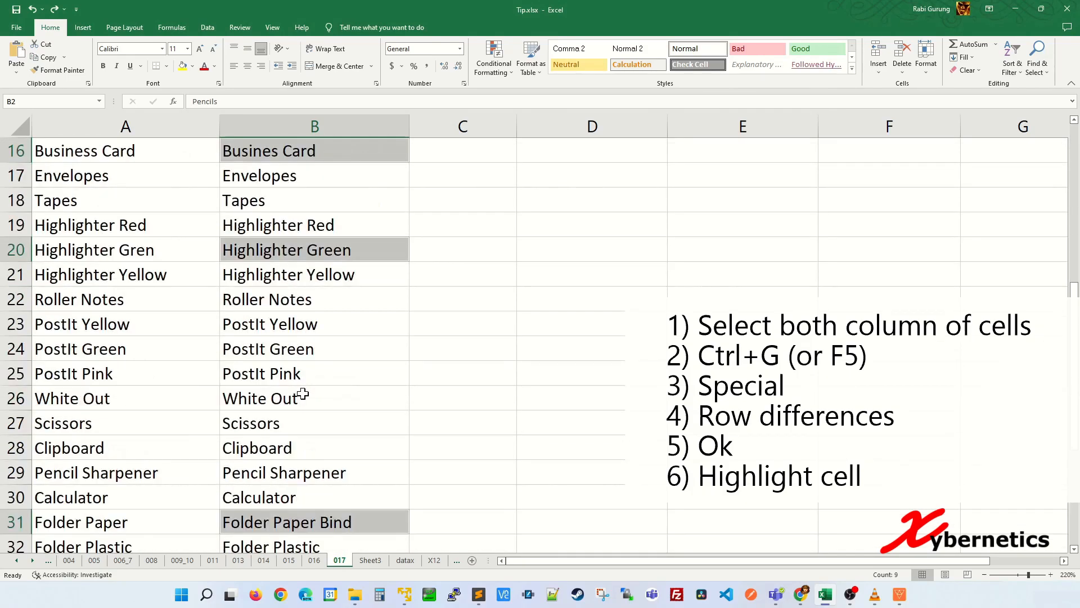
pyautogui.scroll(7, 218, 324)
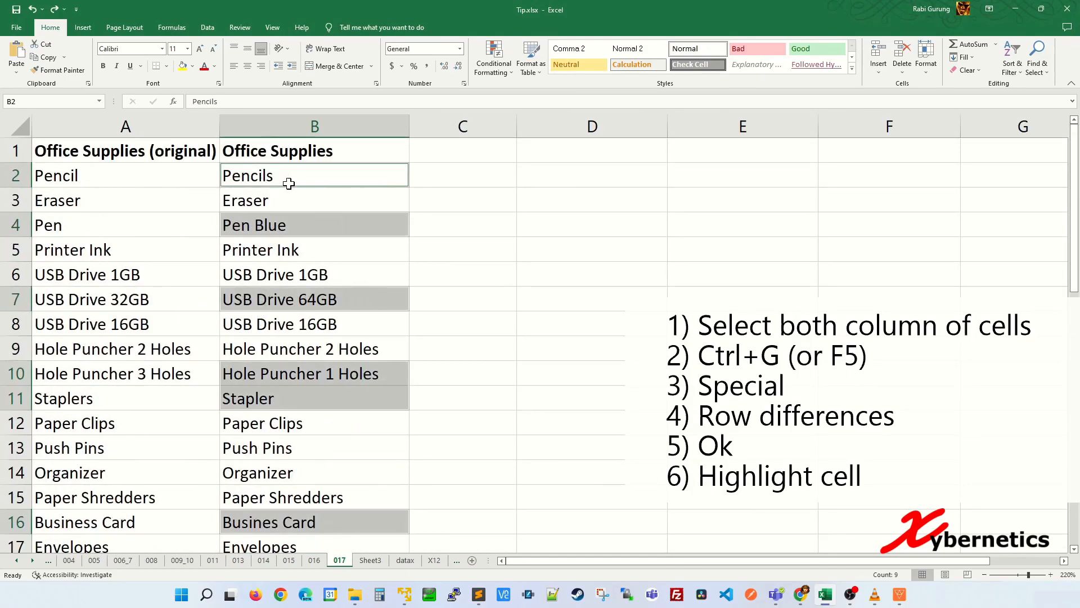
pyautogui.click(181, 66)
pyautogui.click(190, 248)
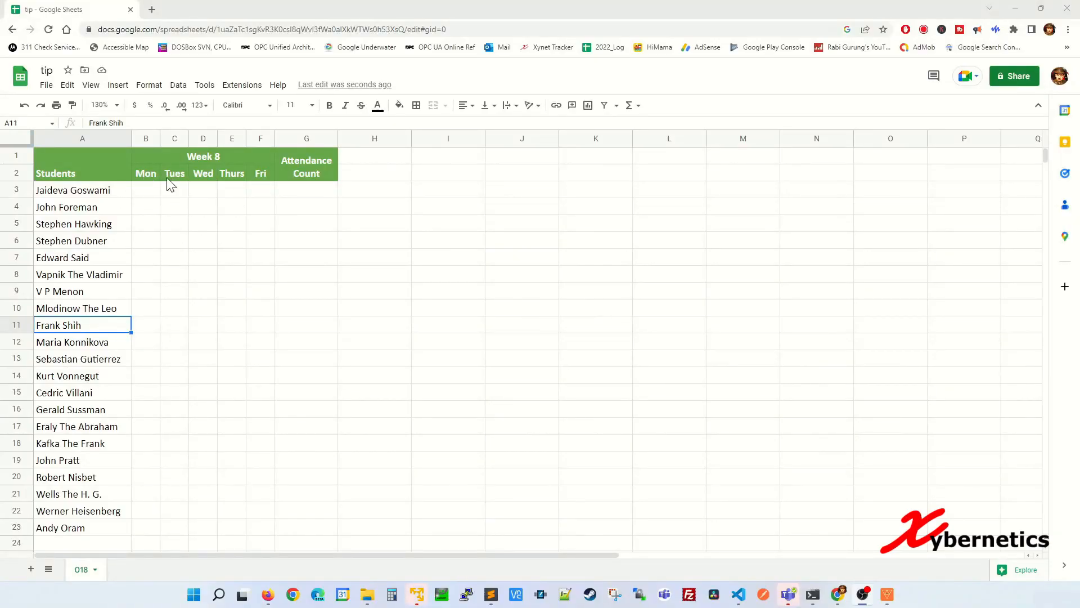
pyautogui.click(157, 194)
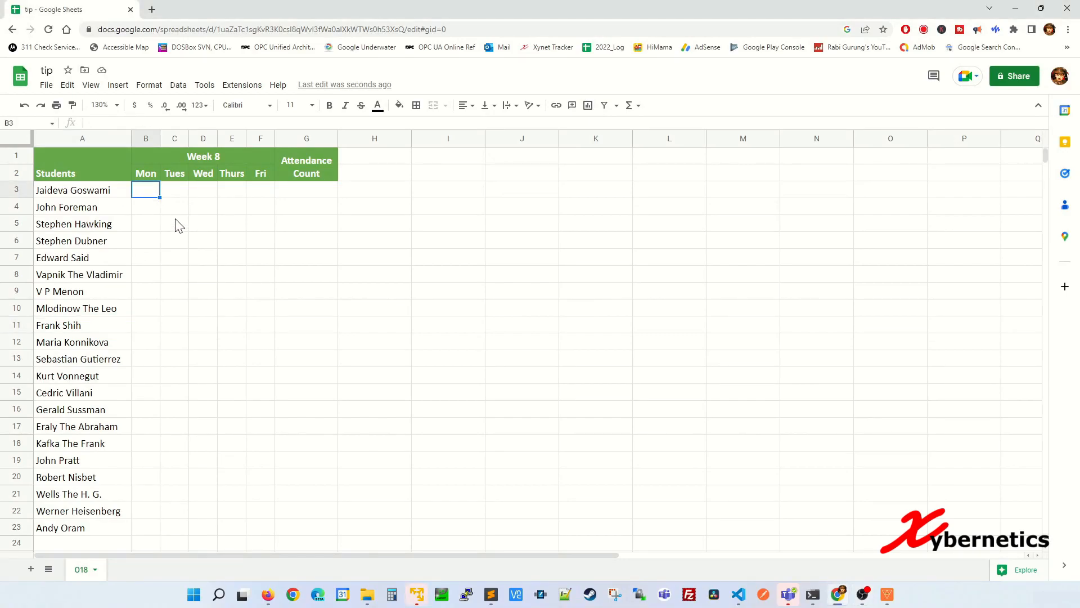
pyautogui.write('P')
pyautogui.press('Tab')
pyautogui.write('P')
pyautogui.press('Tab')
pyautogui.write('A')
pyautogui.press('Tab')
pyautogui.write('P')
pyautogui.press('Tab')
pyautogui.write('P')
pyautogui.press('Tab')
pyautogui.write('4')
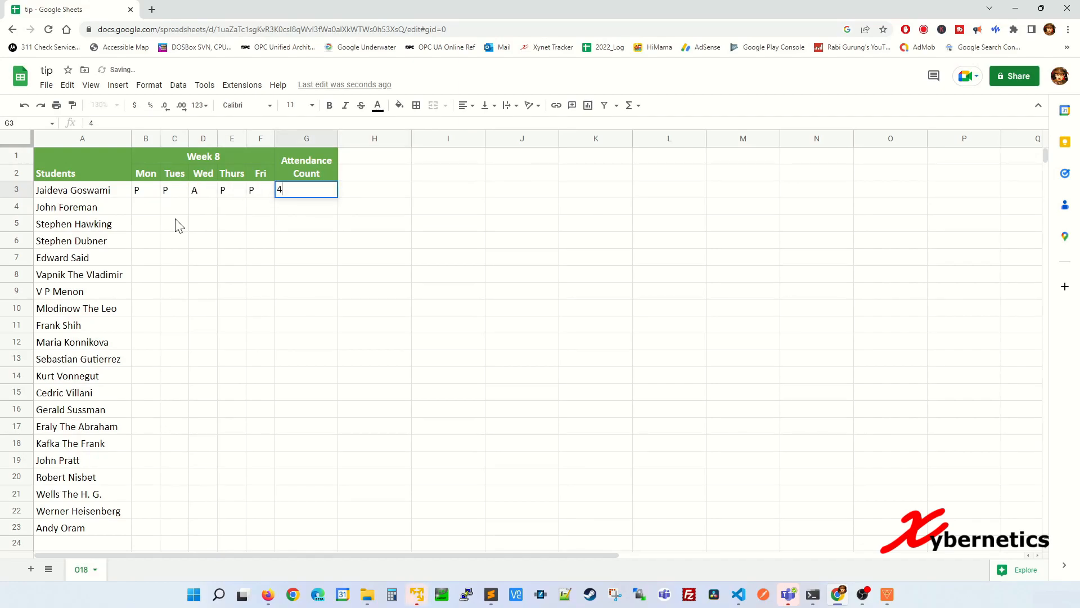
pyautogui.press('Return')
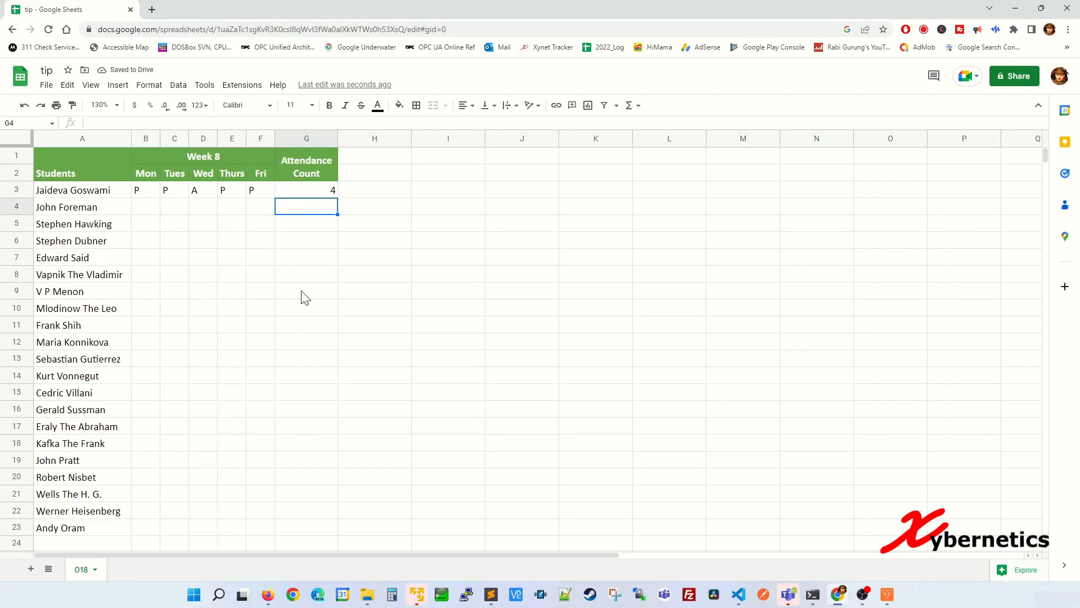
pyautogui.hotkey('ctrl', 'z')
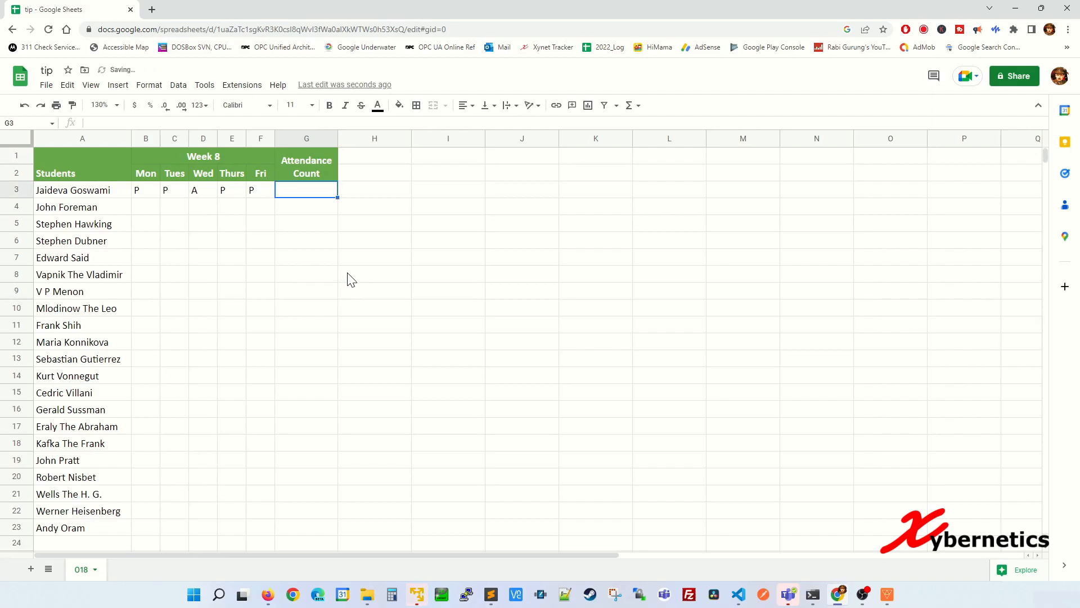
pyautogui.hotkey('ctrl', 'z')
pyautogui.hotkey('ctrl', 'z')
pyautogui.hotkey('ctrl', 'z')
pyautogui.hotkey('ctrl', 'z')
pyautogui.hotkey('ctrl', 'z')
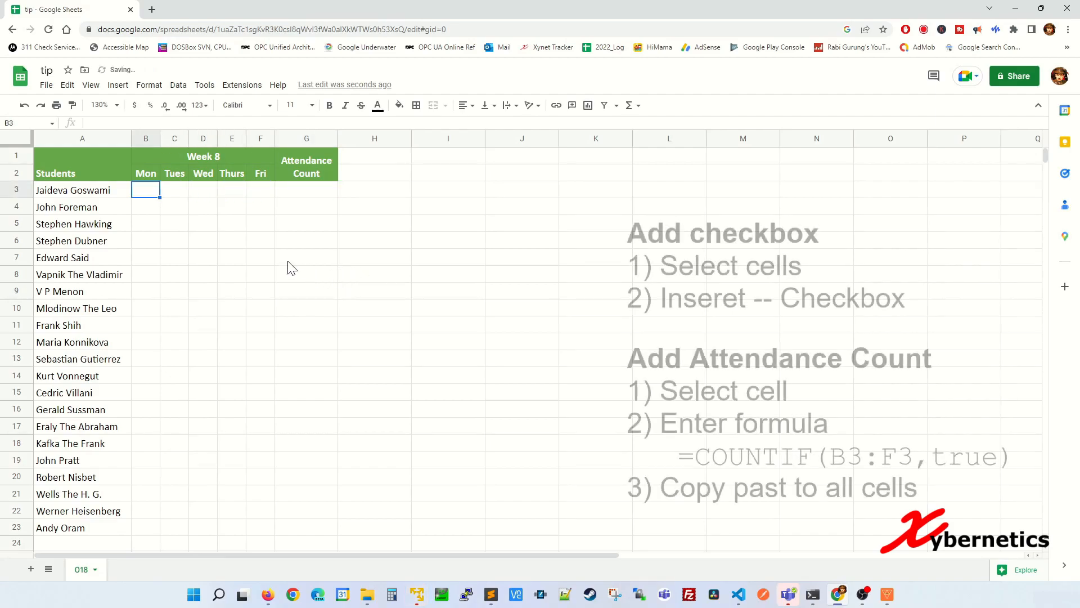
# Insert checkboxes into the Mon–Fri cells B3:F23
pyautogui.keyDown('shift'); pyautogui.click(264, 516); pyautogui.keyUp('shift')
pyautogui.keyDown('shift'); pyautogui.click(272, 529); pyautogui.keyUp('shift')
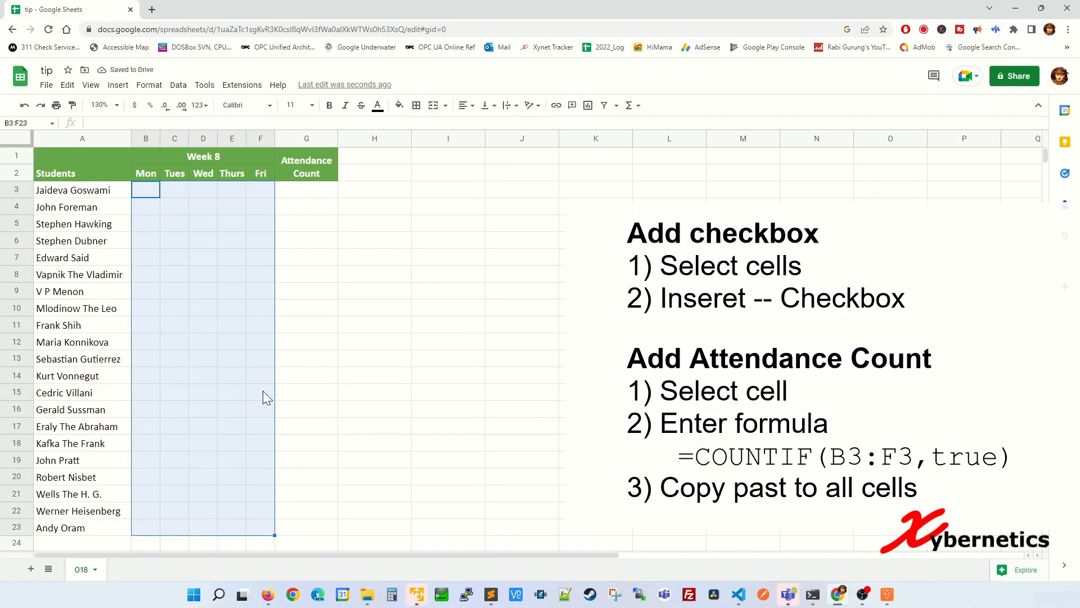
pyautogui.click(119, 87)
pyautogui.click(148, 314)
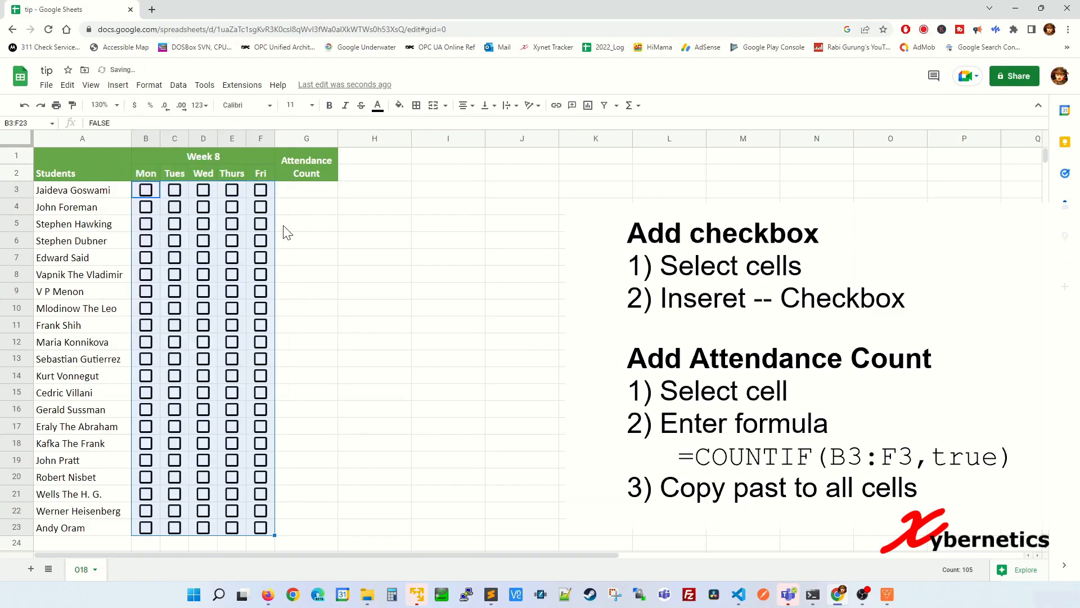
# Enter =COUNTIF(B3:F3,TRUE) in G3 to count the ticked days
pyautogui.click(284, 195)
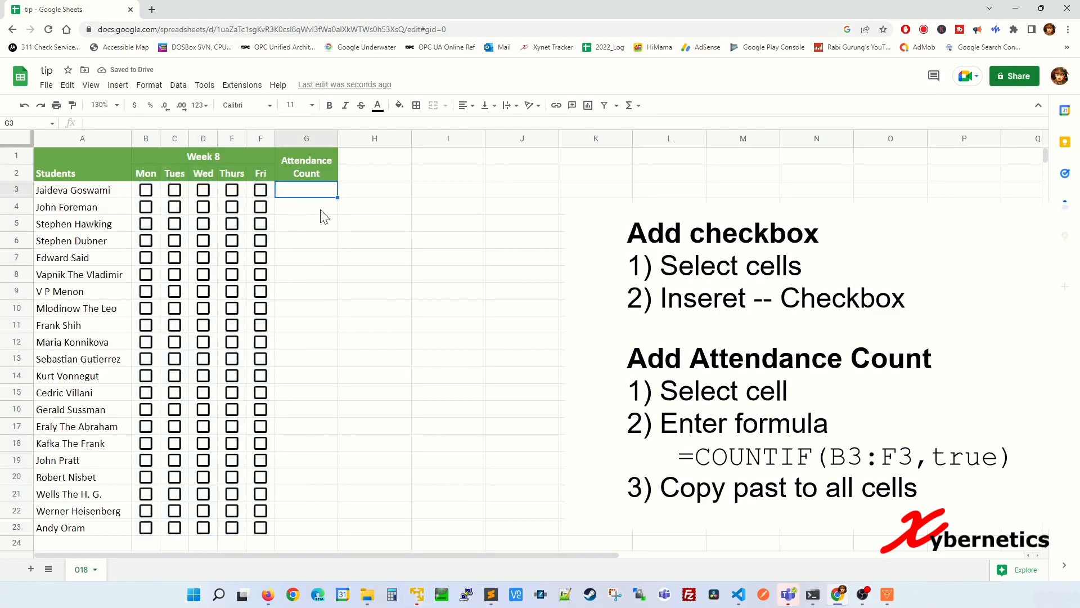
pyautogui.write('=')
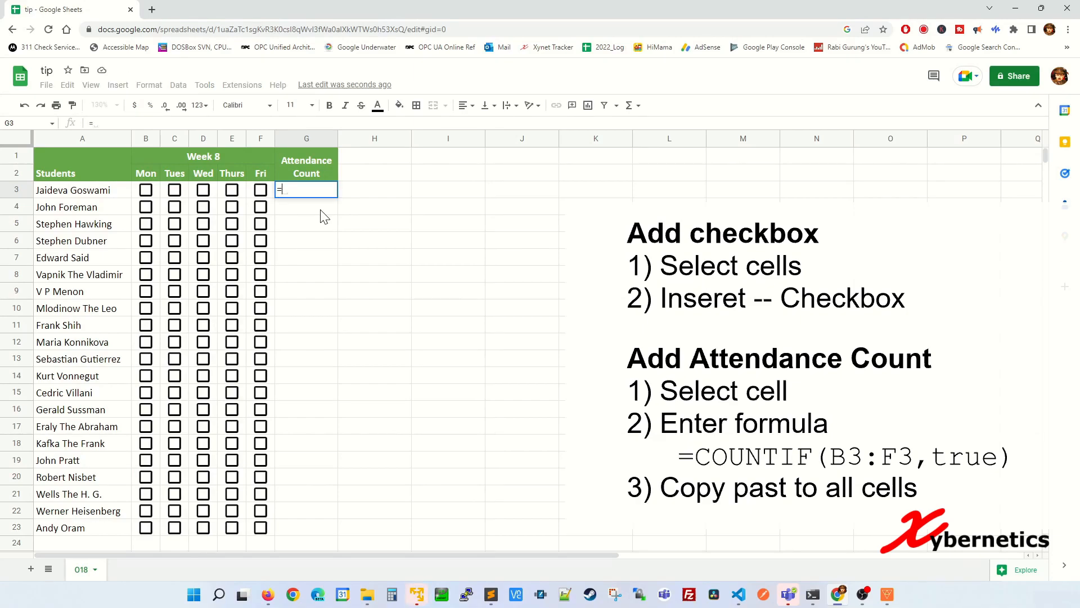
pyautogui.write('COUNTIF(')
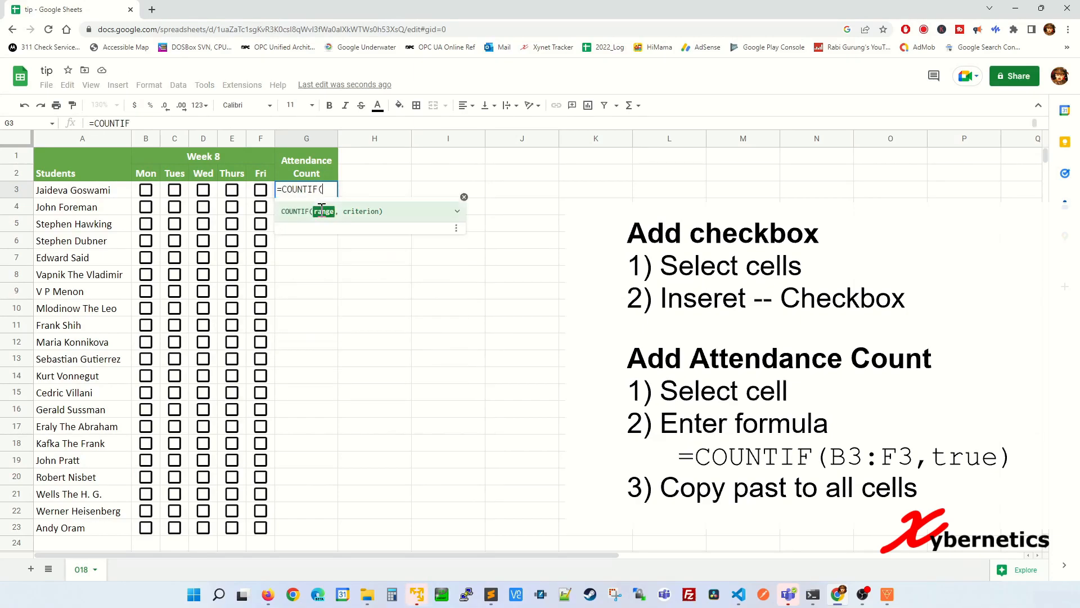
pyautogui.press('Left')
pyautogui.hotkey('shift', 'Left')
pyautogui.hotkey('shift', 'Left')
pyautogui.hotkey('shift', 'Left')
pyautogui.hotkey('shift', 'Left')
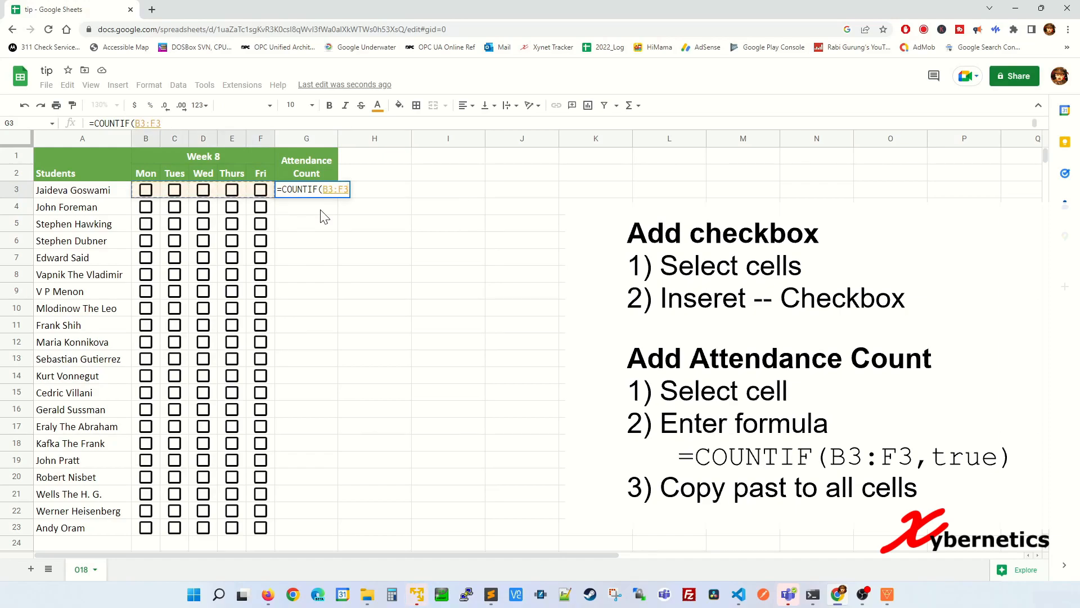
pyautogui.write(',TRUE)')
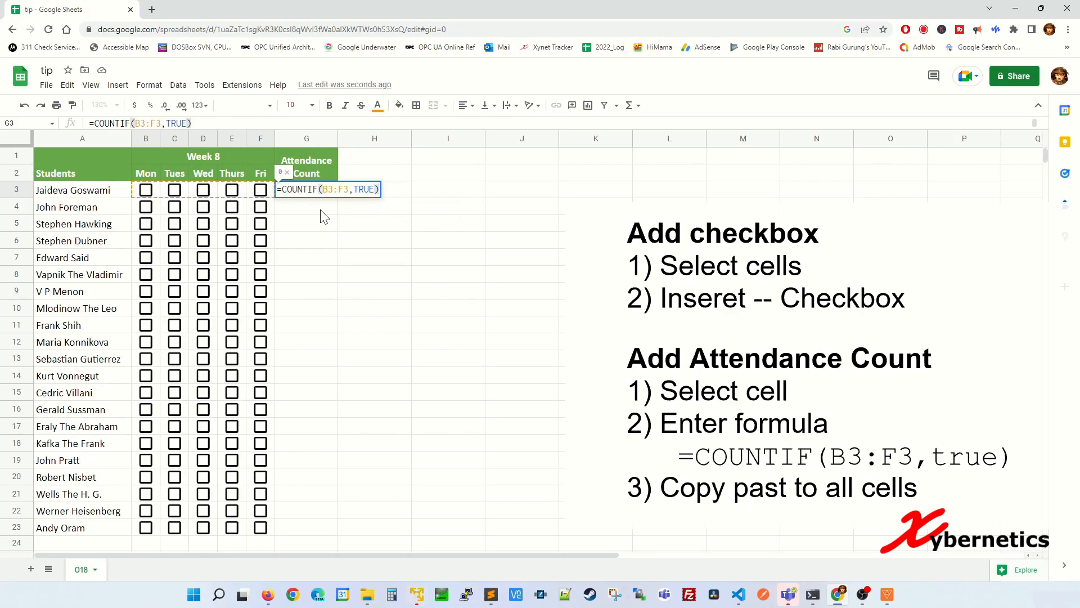
pyautogui.press('Return')
# Tick Monday, Tuesday, Thursday and Friday in row 3 and copy the count formula to G23
pyautogui.click(231, 190)
pyautogui.click(260, 191)
pyautogui.click(173, 192)
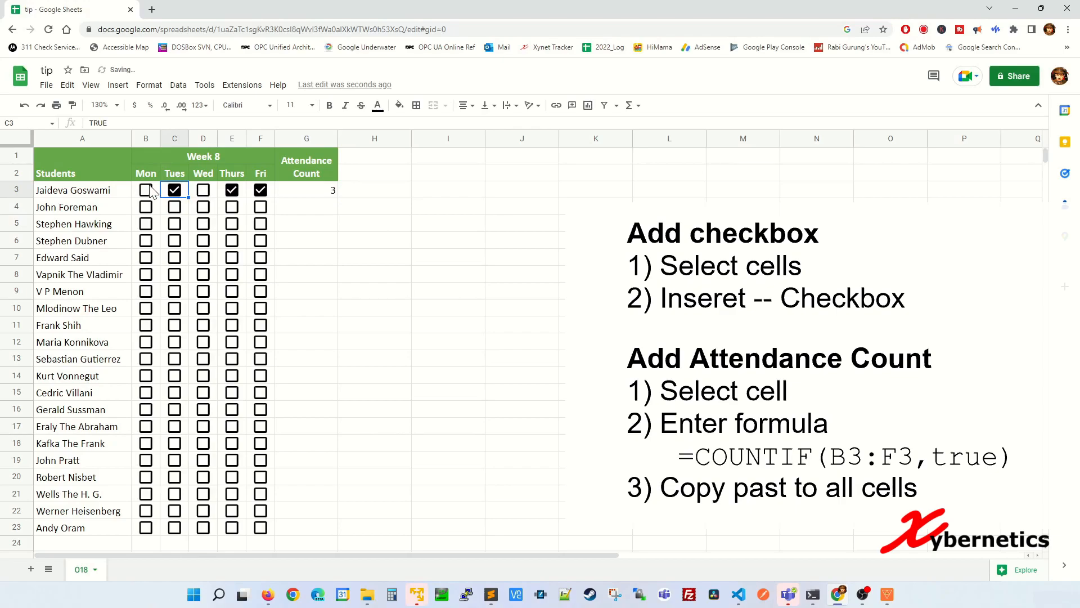
pyautogui.click(147, 191)
pyautogui.click(334, 193)
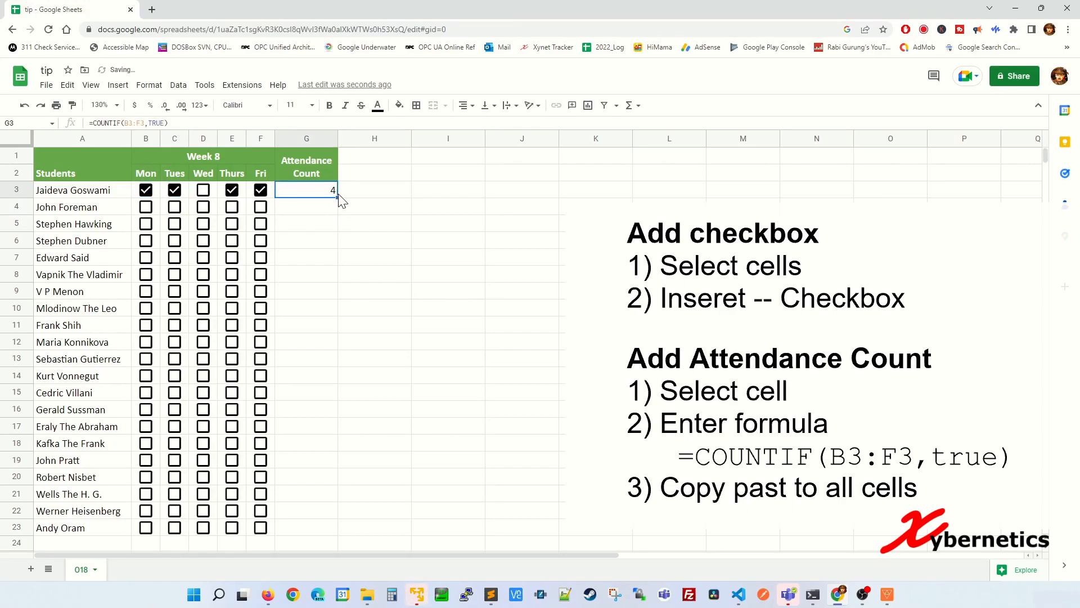
pyautogui.moveTo(336, 197); pyautogui.dragTo(323, 529)
# Tick sample attendance boxes for the students in rows 4 to 7
pyautogui.click(260, 257)
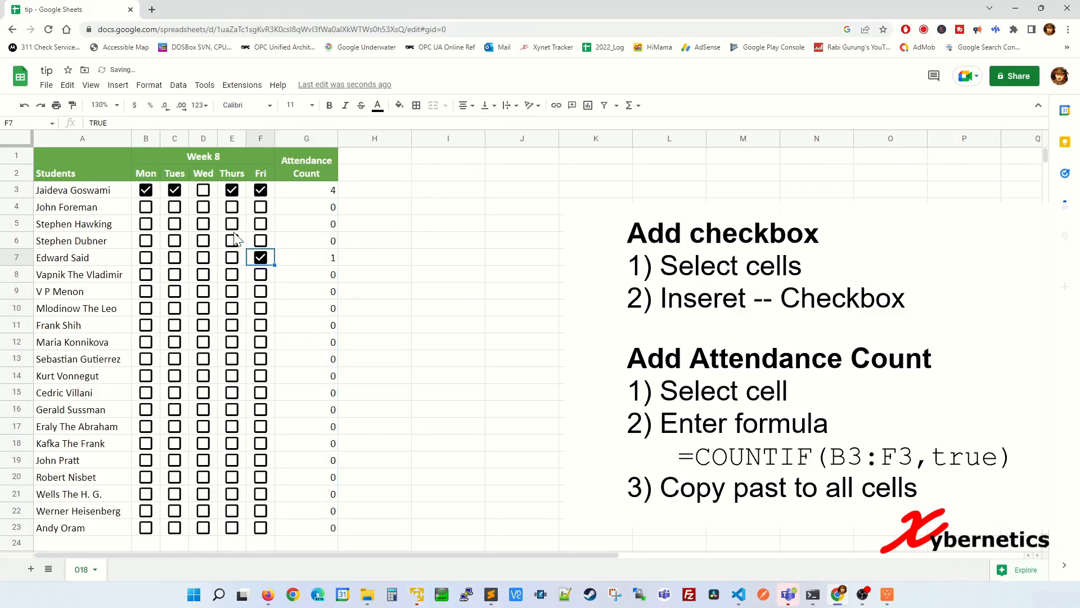
pyautogui.click(234, 240)
pyautogui.click(232, 224)
pyautogui.click(204, 224)
pyautogui.click(206, 209)
pyautogui.click(232, 207)
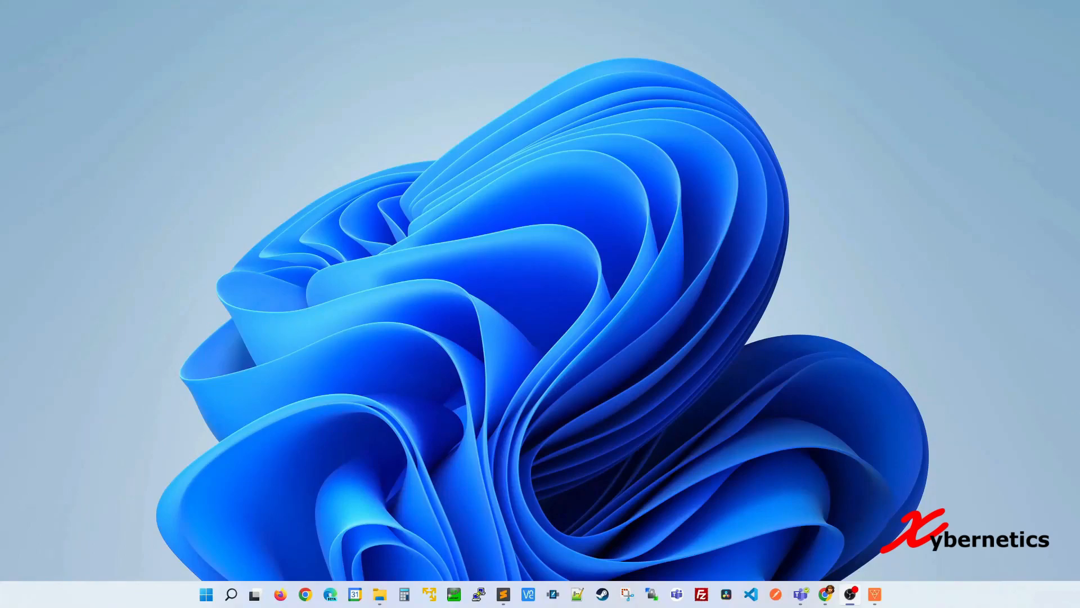
# Launch Excel from the Start menu and close its start screen
pyautogui.click(212, 602)
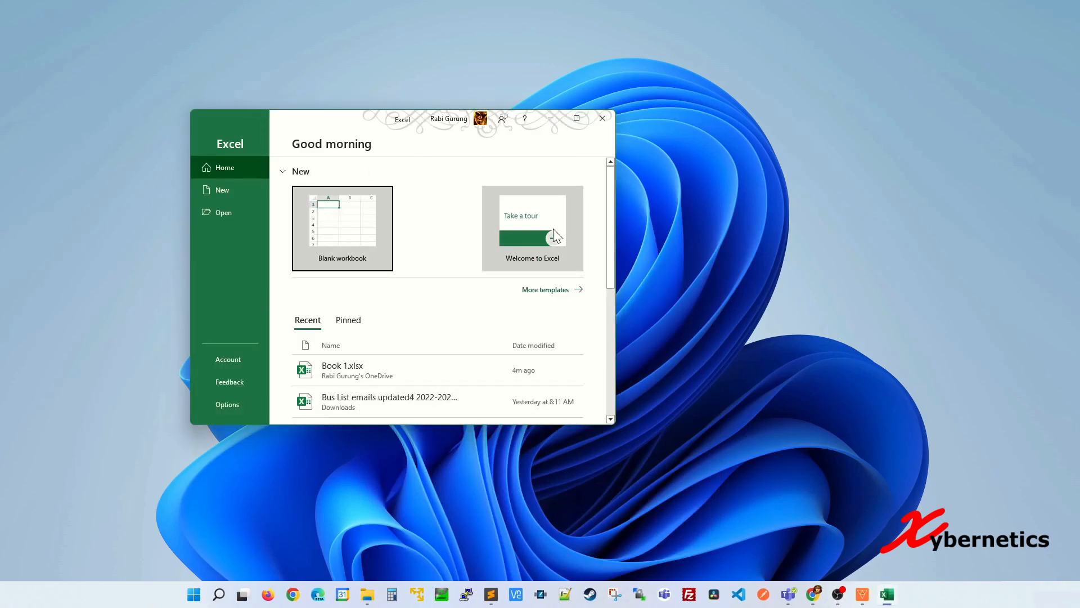
pyautogui.click(602, 119)
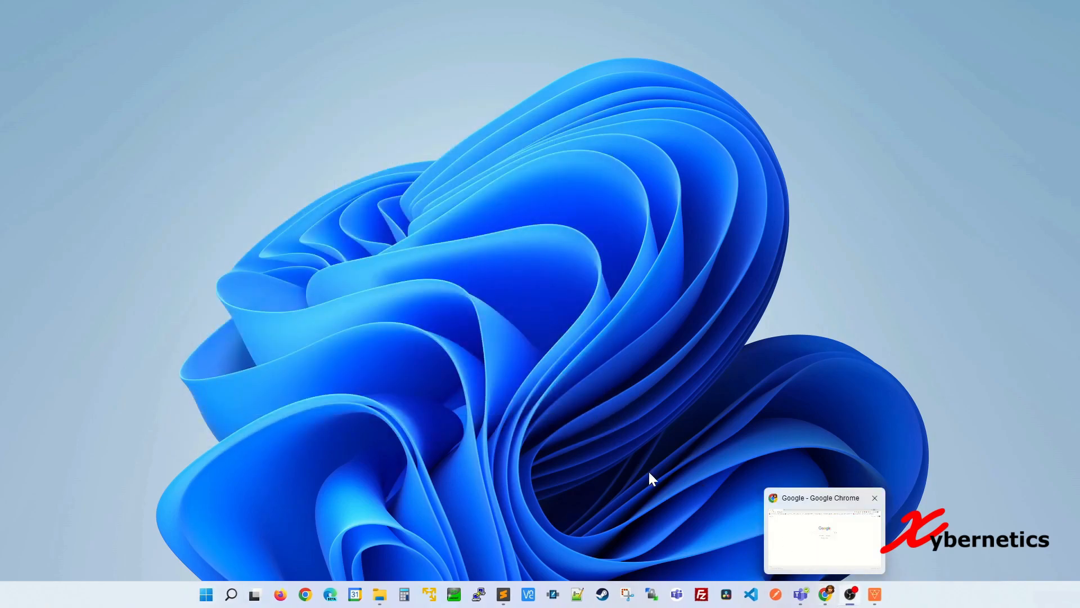
# Open a new Chrome Incognito window
pyautogui.click(826, 595)
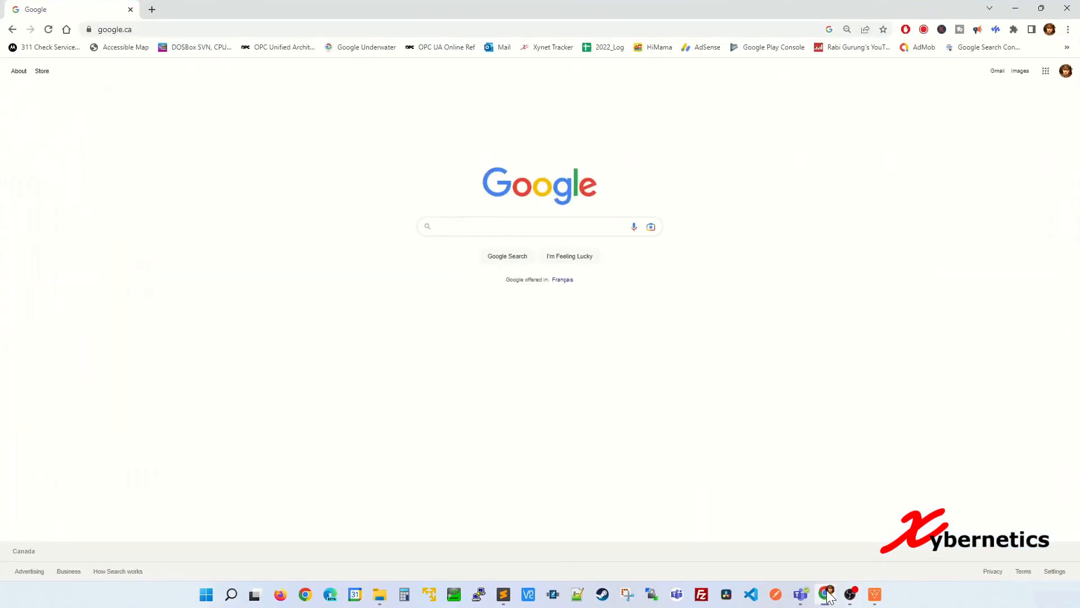
pyautogui.click(1068, 29)
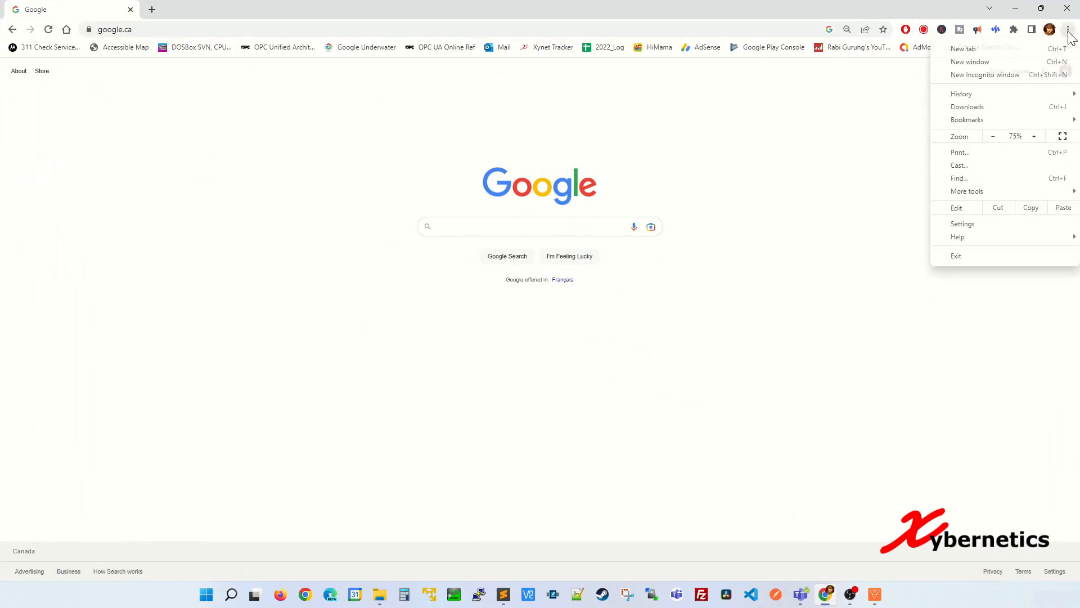
pyautogui.click(1018, 77)
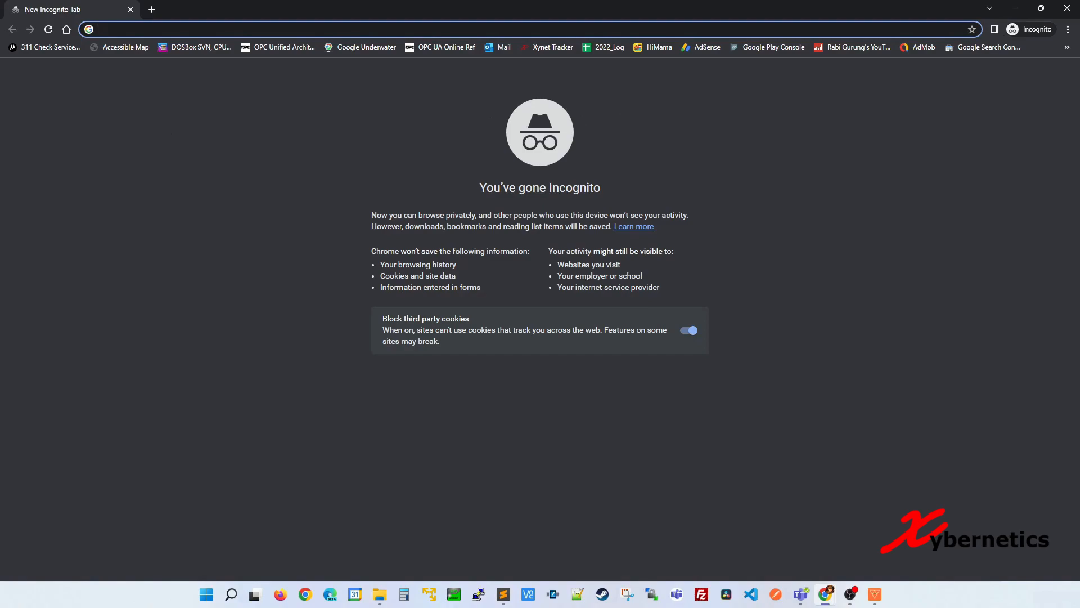
pyautogui.hotkey('alt', 'Tab')
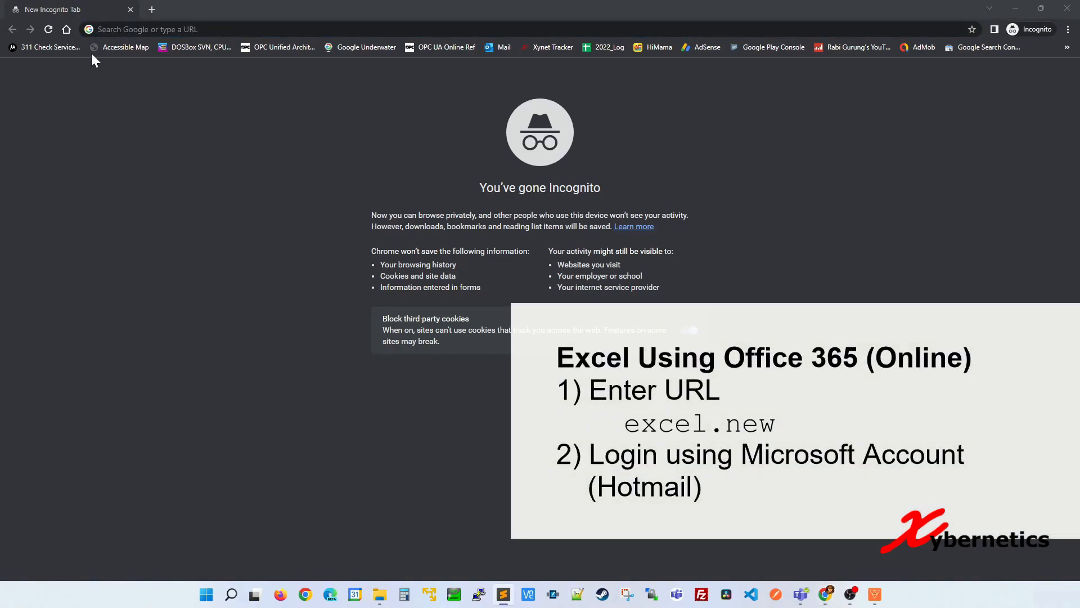
# Create a blank online workbook via excel.new, then close the Book 2 tab and open a new tab
pyautogui.click(204, 29)
pyautogui.write('excel.new')
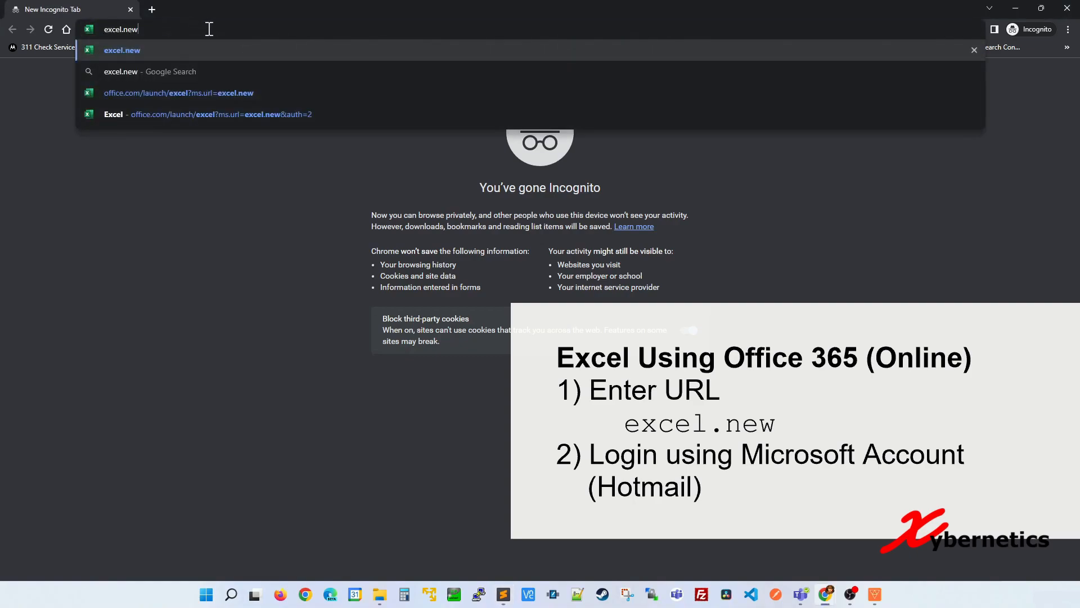
pyautogui.press('Return')
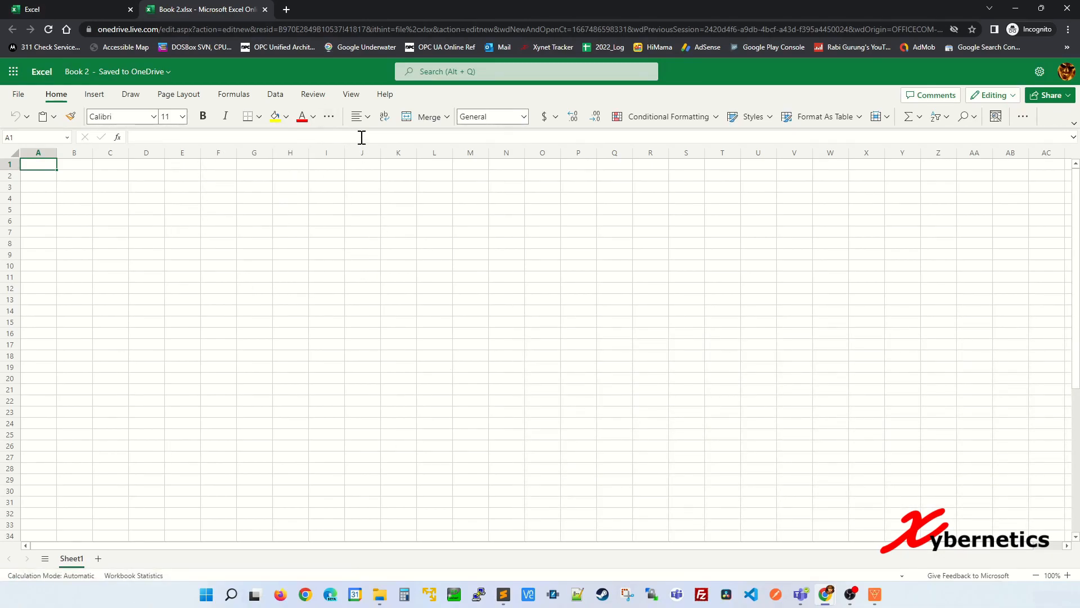
pyautogui.click(265, 10)
pyautogui.click(158, 9)
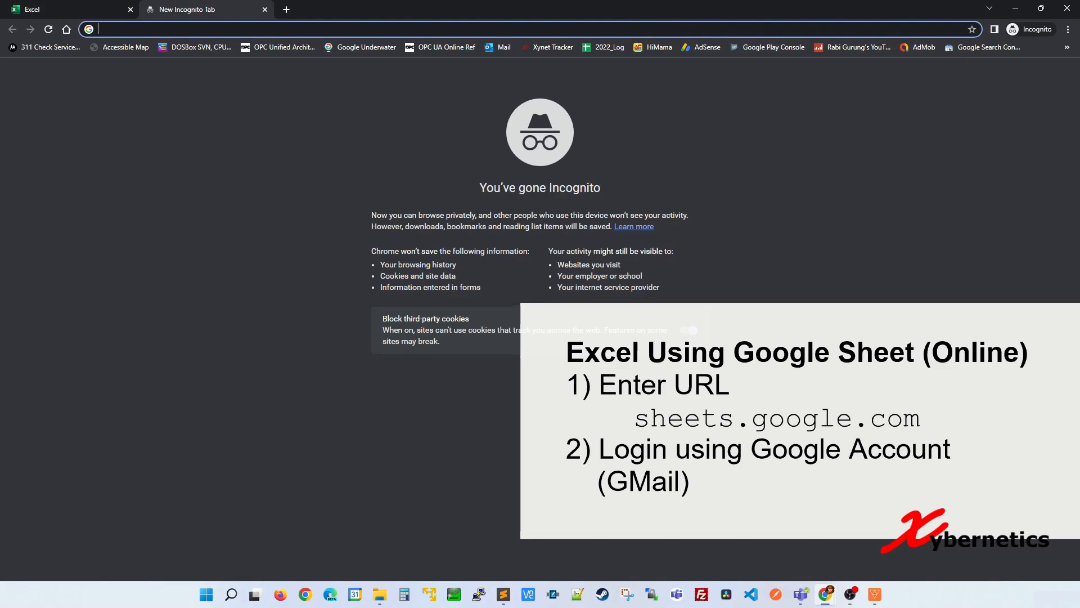
# Sign in at sheets.google.com with the Google account e-mail and password, then open the tip spreadsheet
pyautogui.write('sheets.google.com')
pyautogui.press('Return')
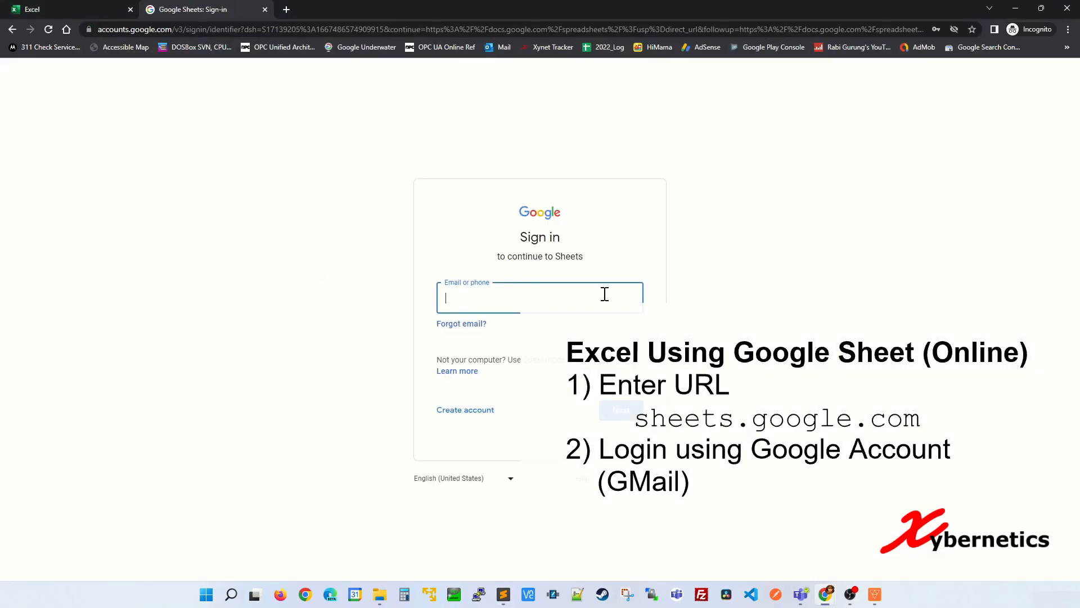
pyautogui.click(570, 294)
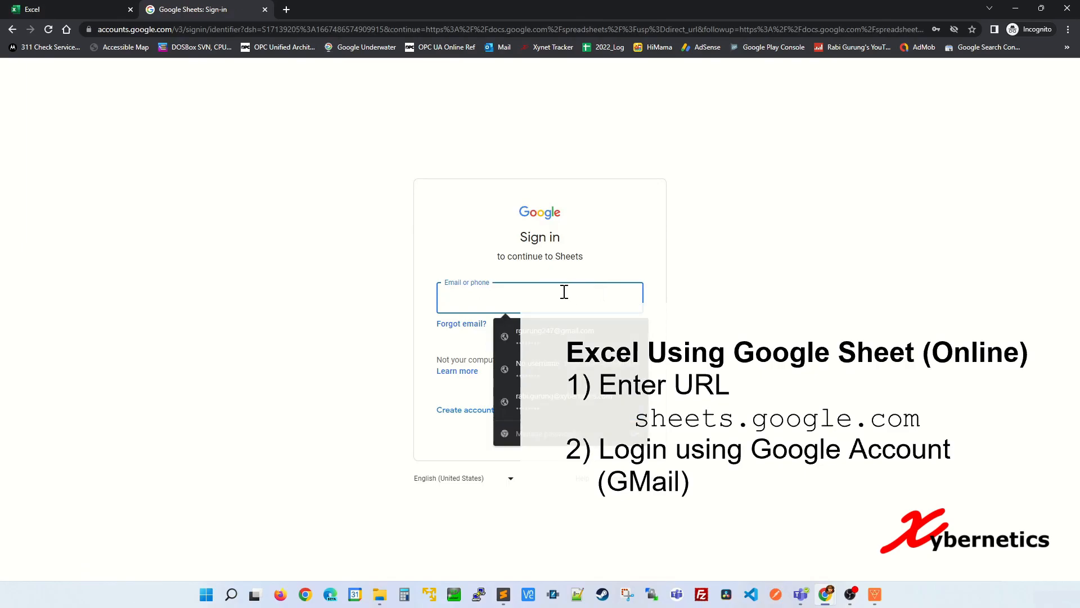
pyautogui.press('Return')
pyautogui.write('••••')
pyautogui.press('Return')
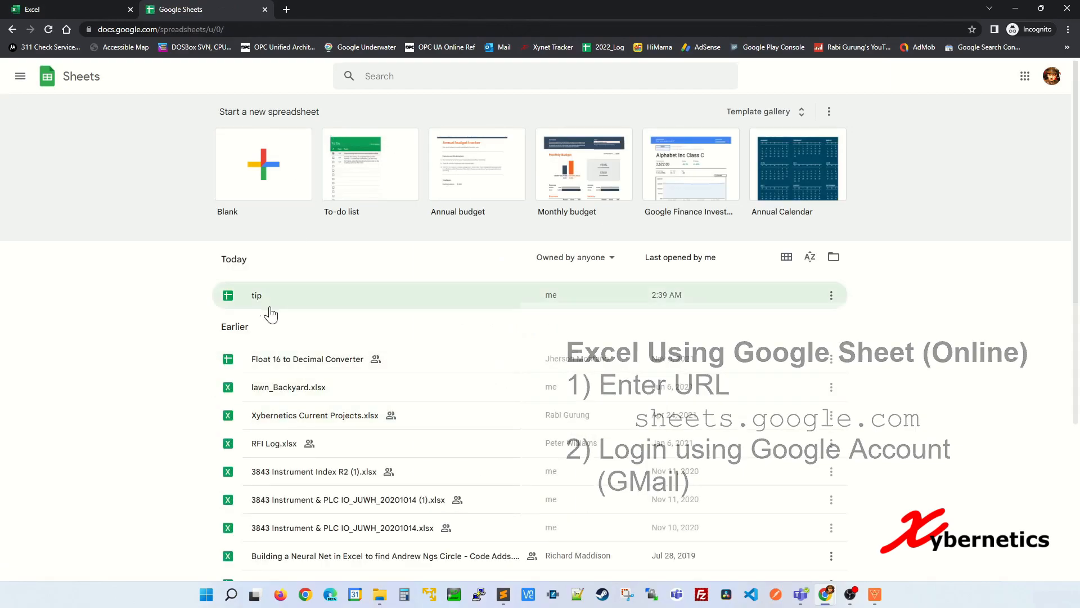
pyautogui.click(266, 306)
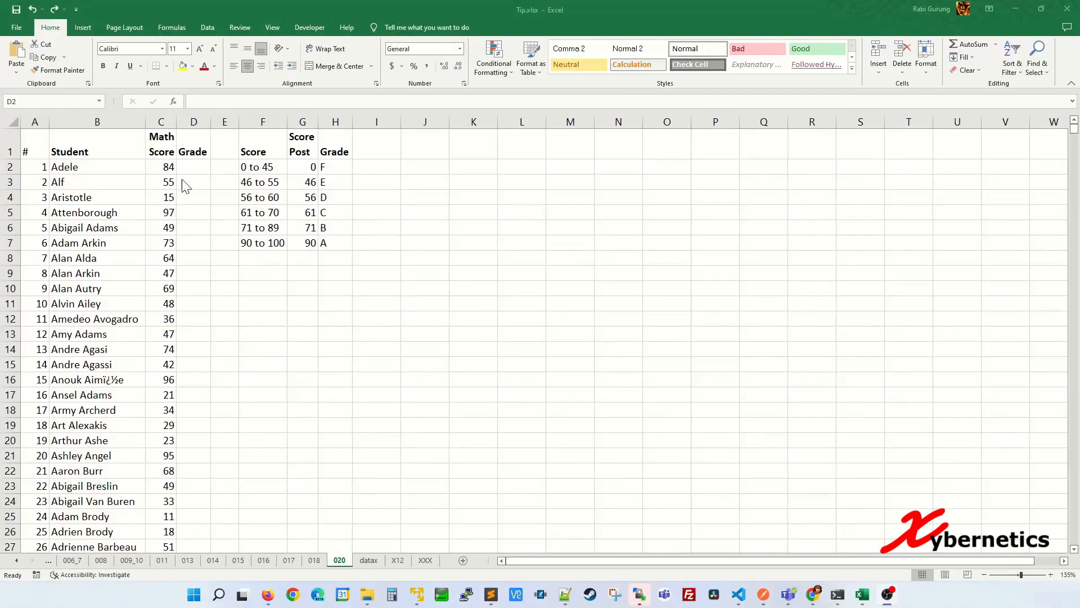
pyautogui.click(190, 168)
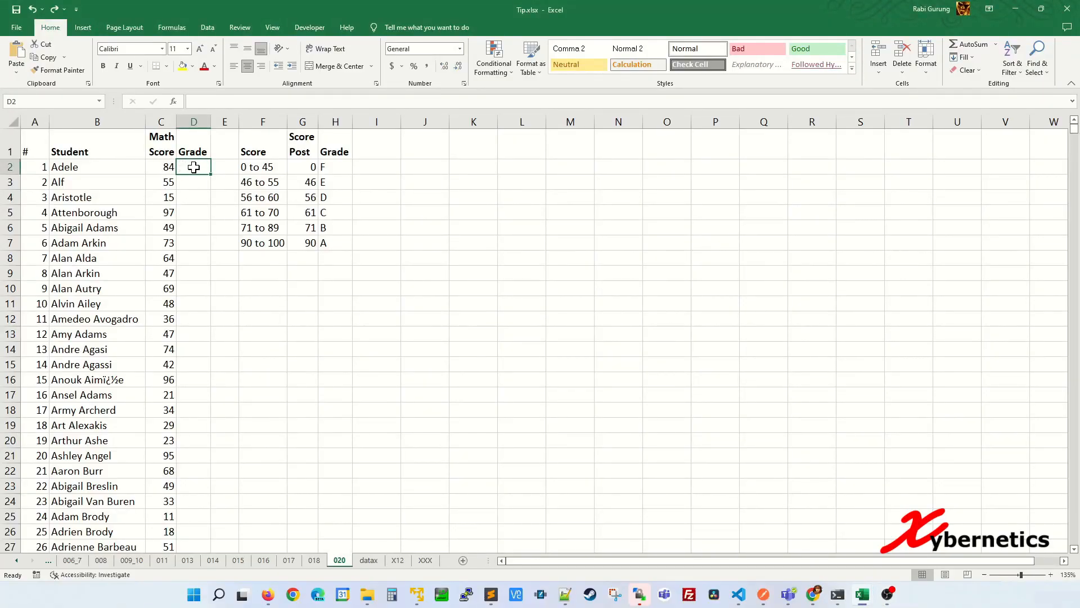
pyautogui.moveTo(272, 150); pyautogui.dragTo(334, 240)
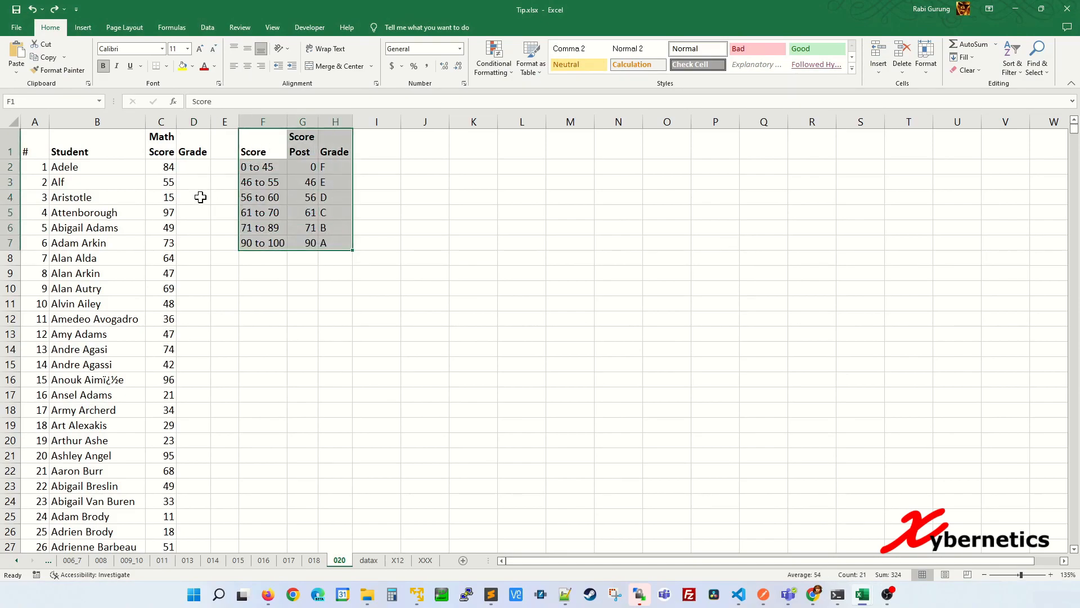
pyautogui.click(203, 164)
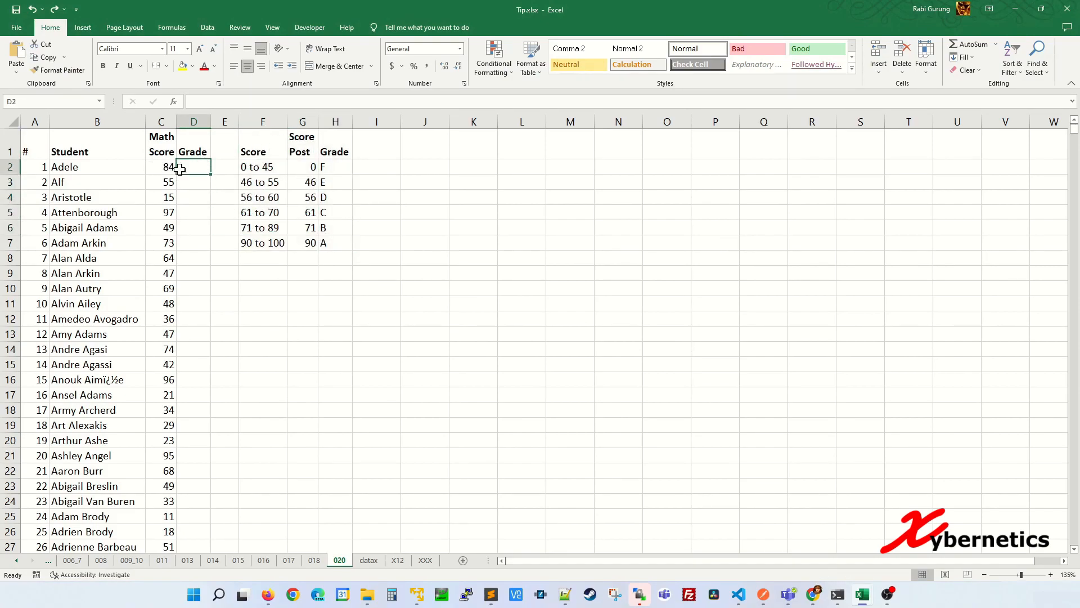
pyautogui.write('B')
pyautogui.press('Return')
pyautogui.write('E')
pyautogui.press('Return')
pyautogui.press('Return')
pyautogui.write('A')
pyautogui.press('Return')
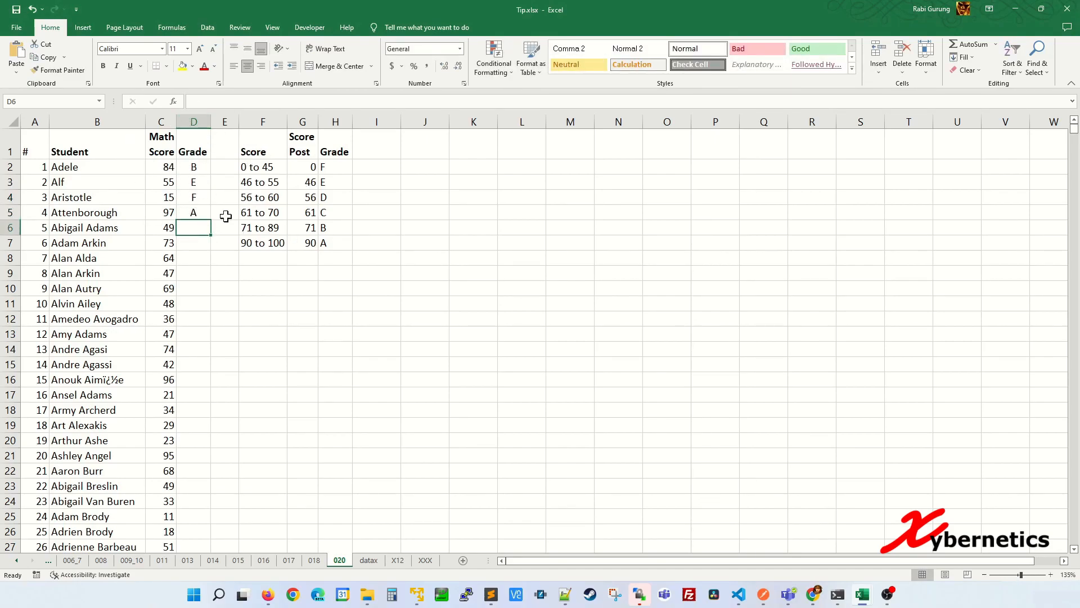
pyautogui.click(169, 212)
pyautogui.scroll(-13, 112, 242)
pyautogui.scroll(-4, 114, 245)
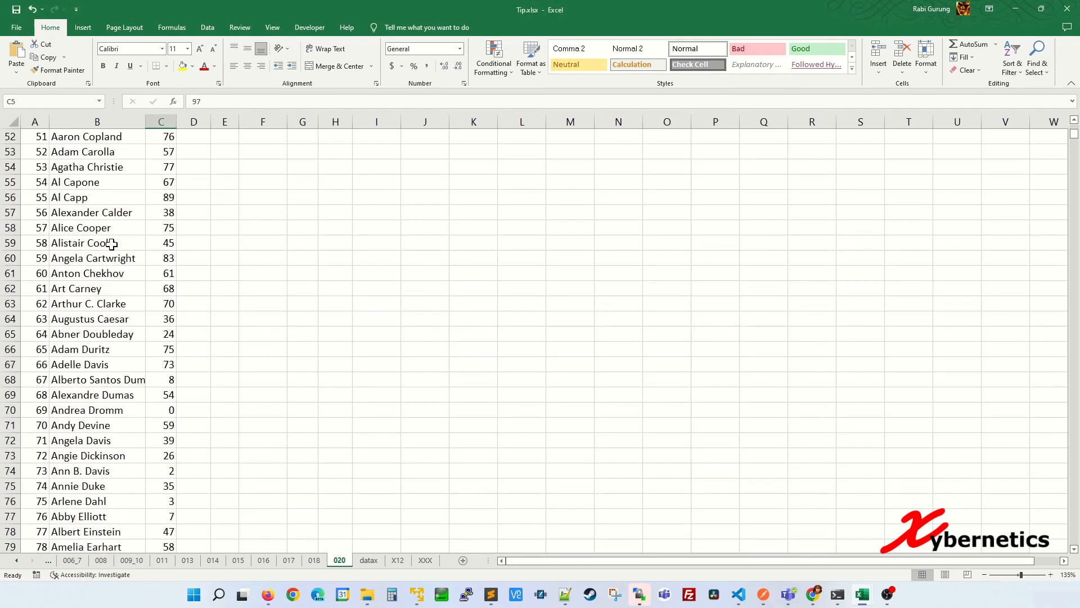
pyautogui.click(107, 243)
pyautogui.hotkey('ctrl', 'Down')
pyautogui.hotkey('ctrl', 'Home')
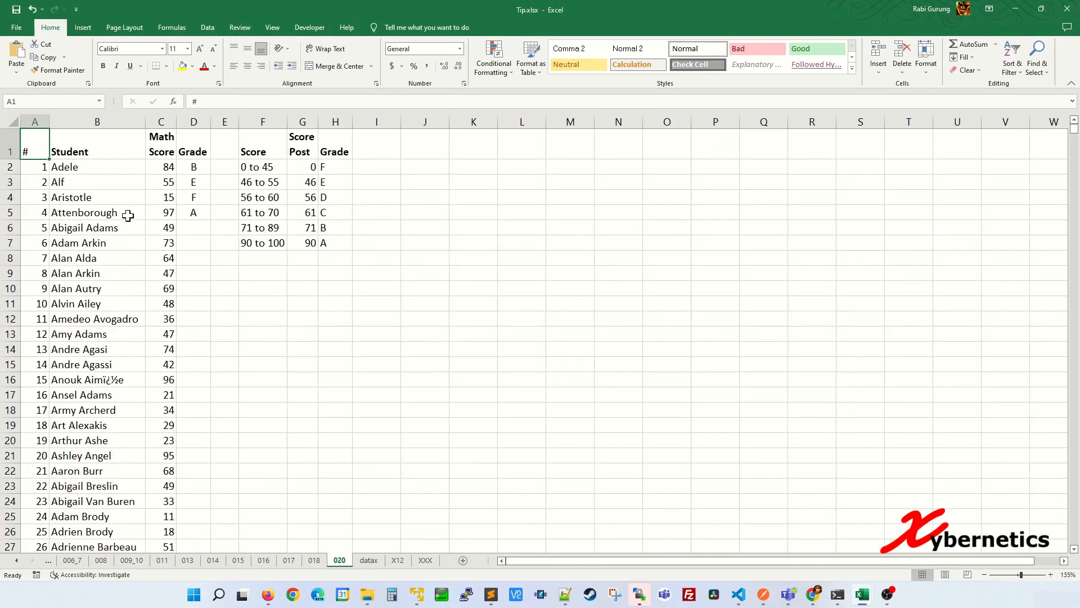
pyautogui.hotkey('ctrl', 'z')
pyautogui.hotkey('ctrl', 'z')
pyautogui.hotkey('ctrl', 'z')
pyautogui.hotkey('ctrl', 'z')
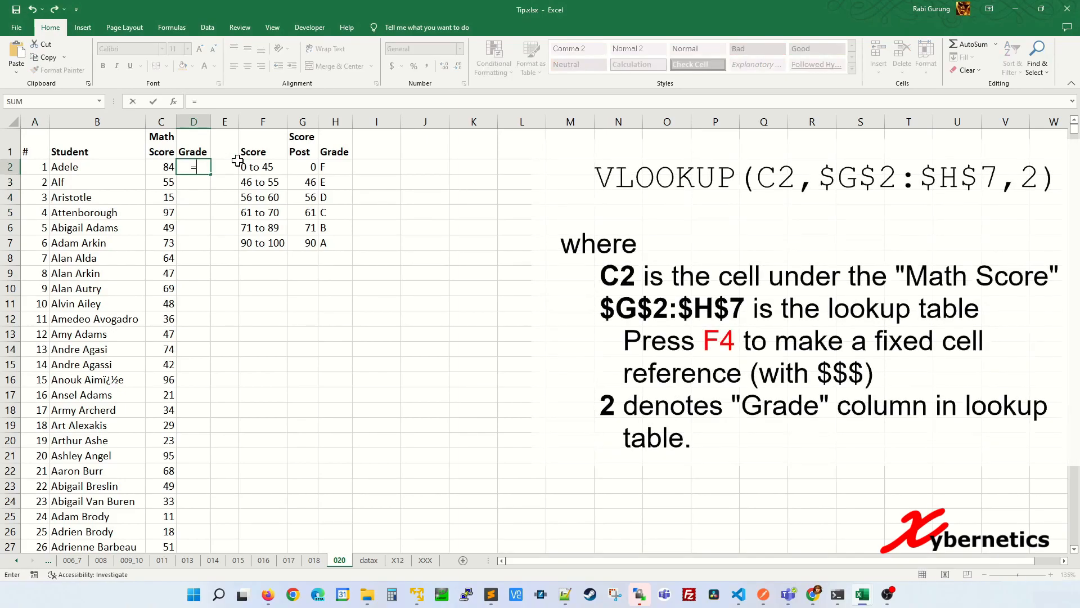
# Enter =VLOOKUP(C2,$G$2:$H$7,2) in D2 to look up the first grade letter
pyautogui.write('=VLOOKUP')
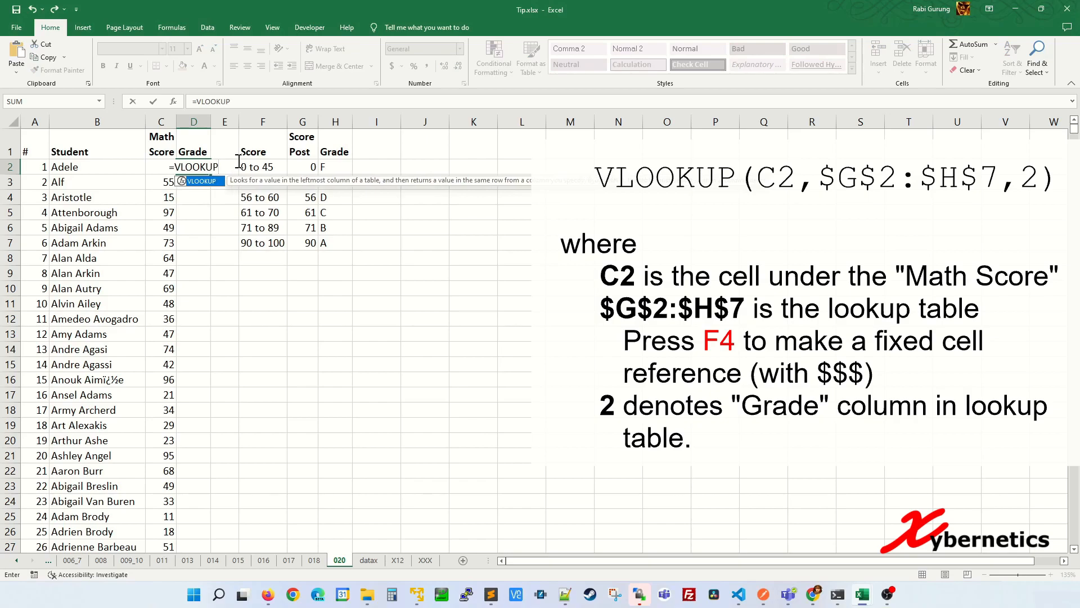
pyautogui.write('(C2')
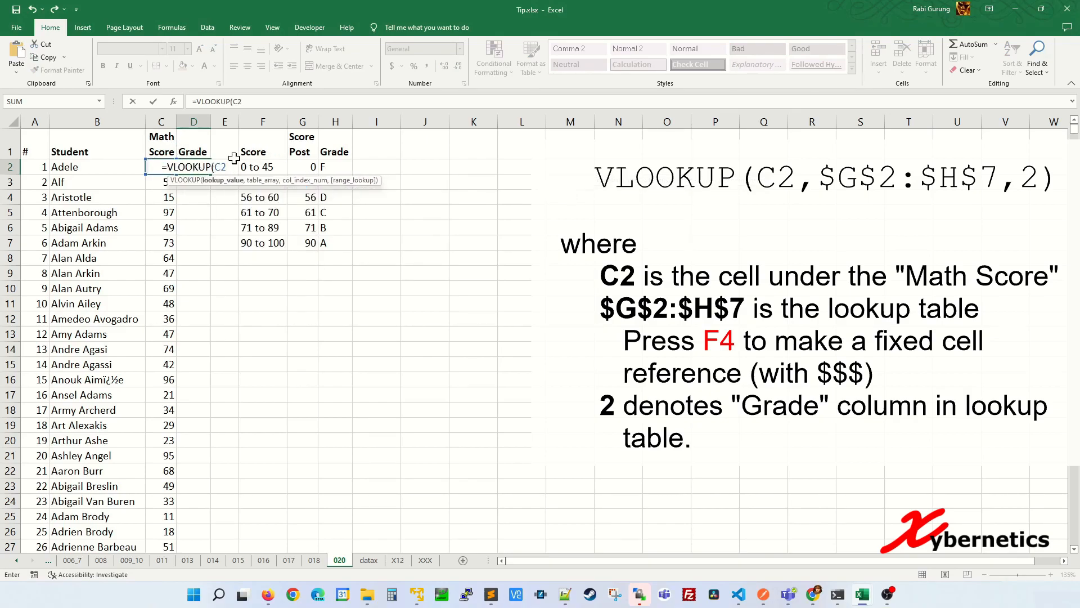
pyautogui.write(',')
pyautogui.moveTo(302, 172); pyautogui.dragTo(336, 244)
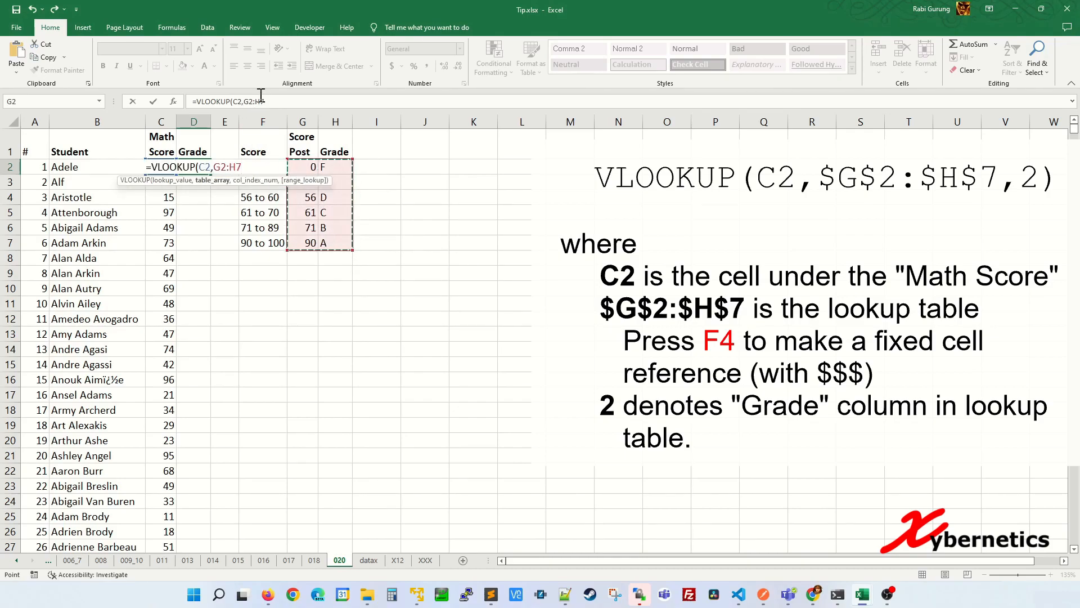
pyautogui.press('F4')
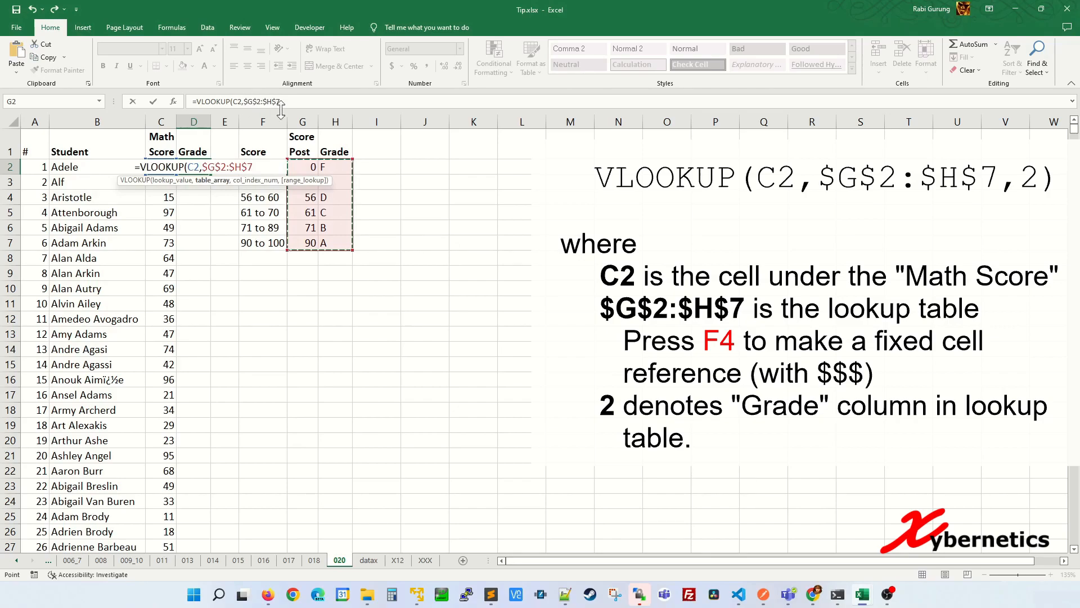
pyautogui.click(282, 102)
pyautogui.write(',2')
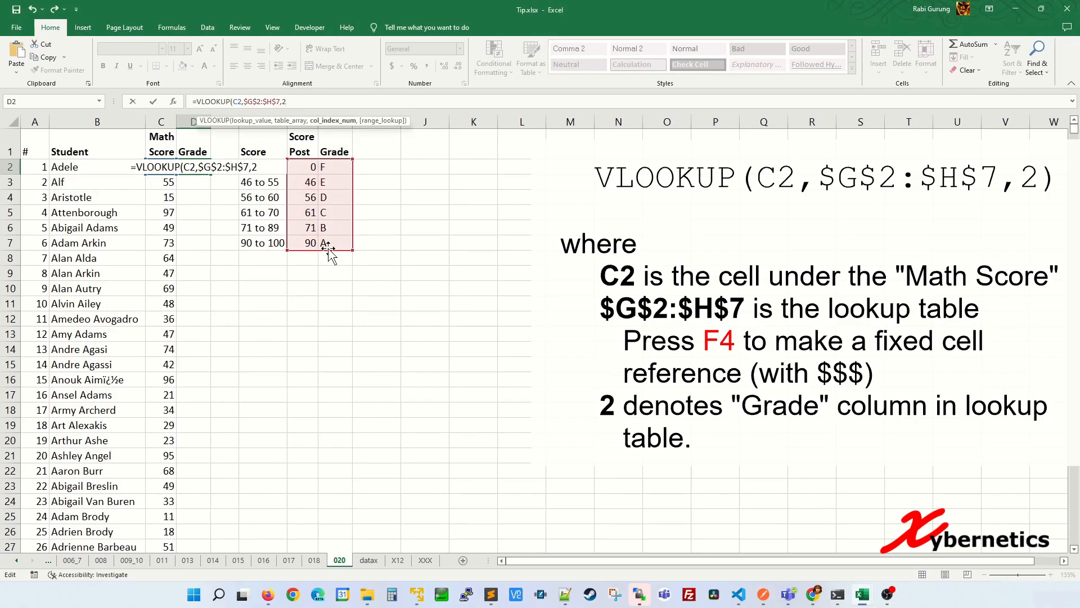
pyautogui.write(')')
pyautogui.press('Return')
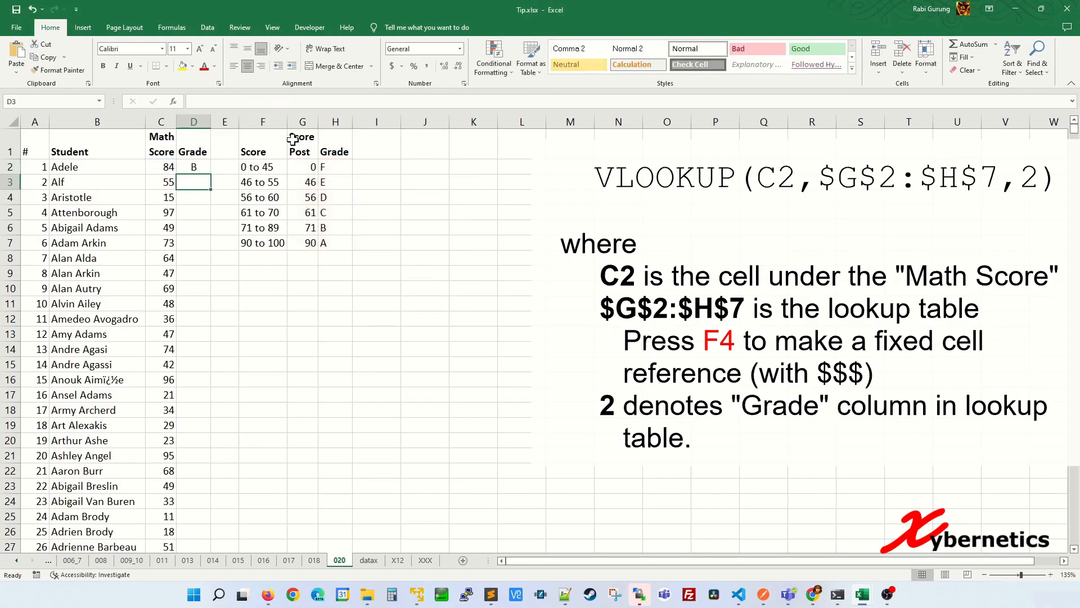
# Fill the VLOOKUP grade formula down column D and check the results
pyautogui.click(201, 166)
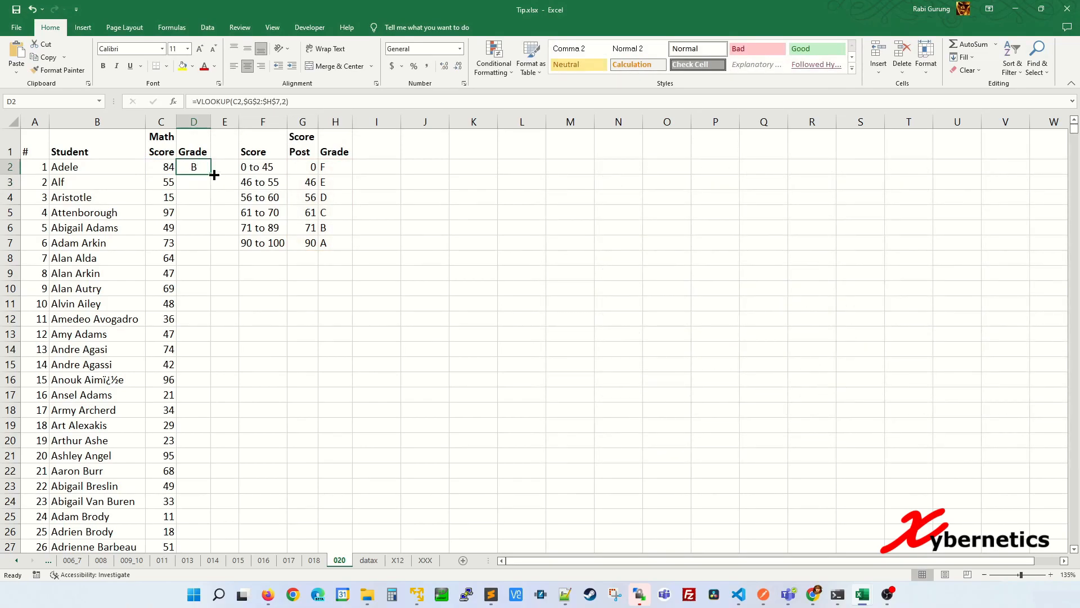
pyautogui.doubleClick(211, 175)
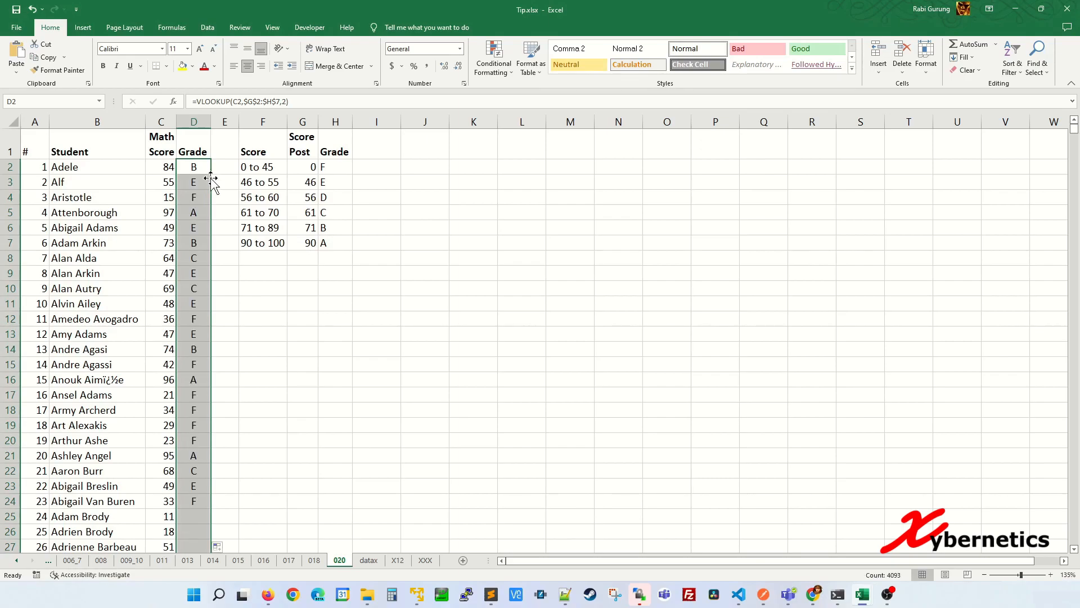
pyautogui.scroll(-14, 202, 315)
pyautogui.click(198, 336)
pyautogui.scroll(-20, 224, 344)
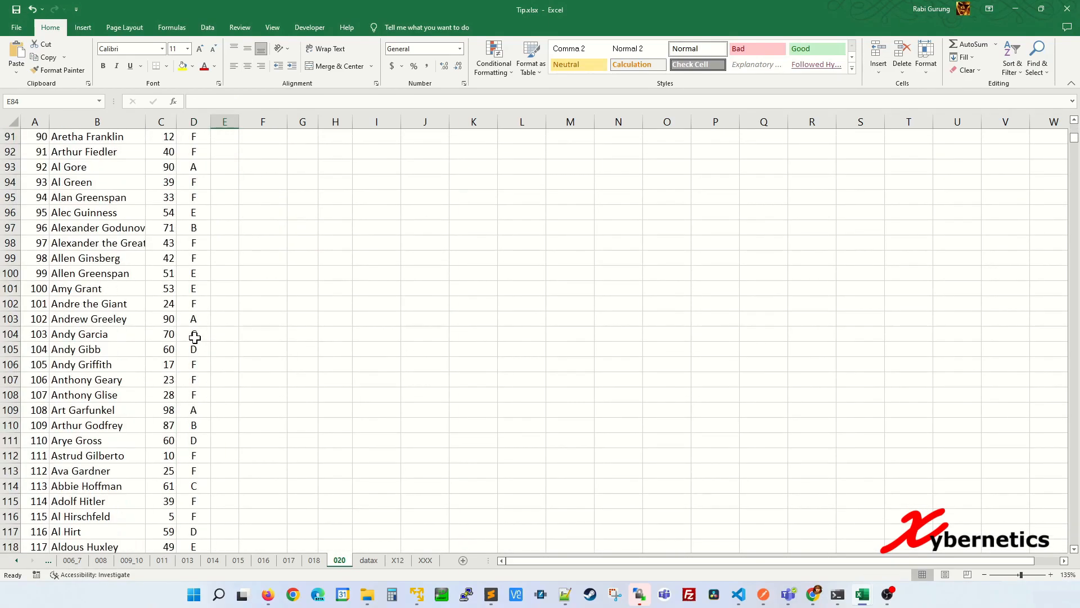
pyautogui.click(190, 367)
# Insert trial blank rows above Apricot, Avocado and Banana at rows 3, 5 and 7
pyautogui.hotkey('ctrl', 'Down')
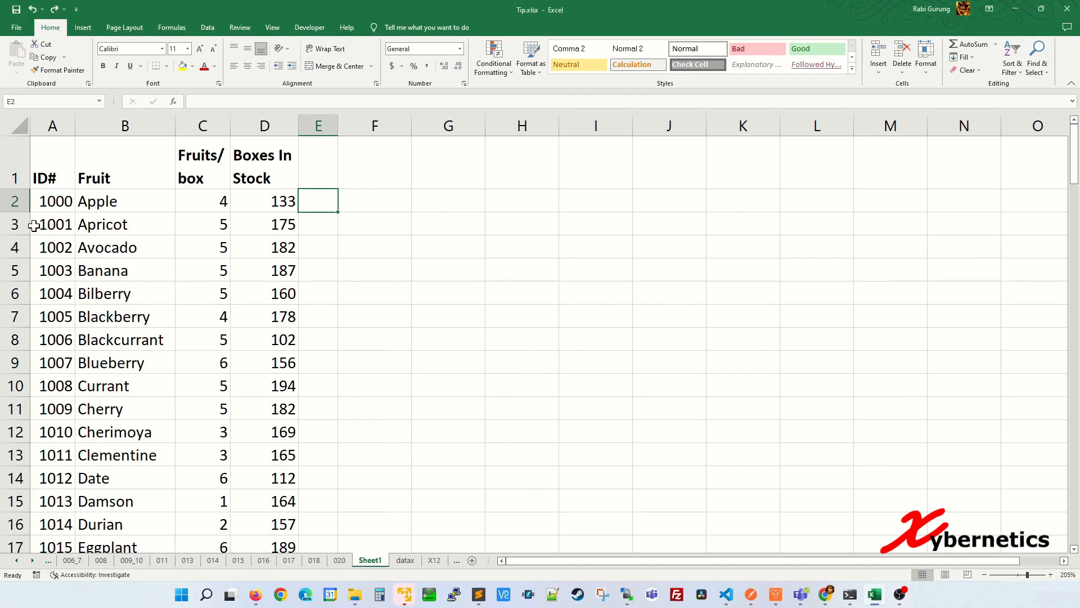
pyautogui.click(54, 198)
pyautogui.click(52, 216)
pyautogui.rightClick(14, 221)
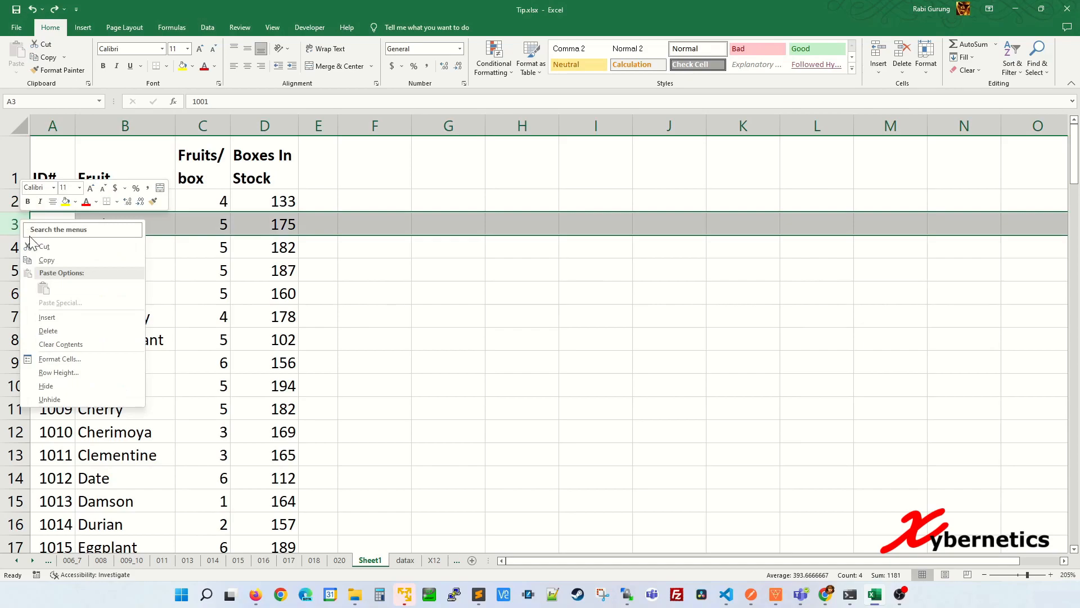
pyautogui.click(42, 322)
pyautogui.rightClick(12, 271)
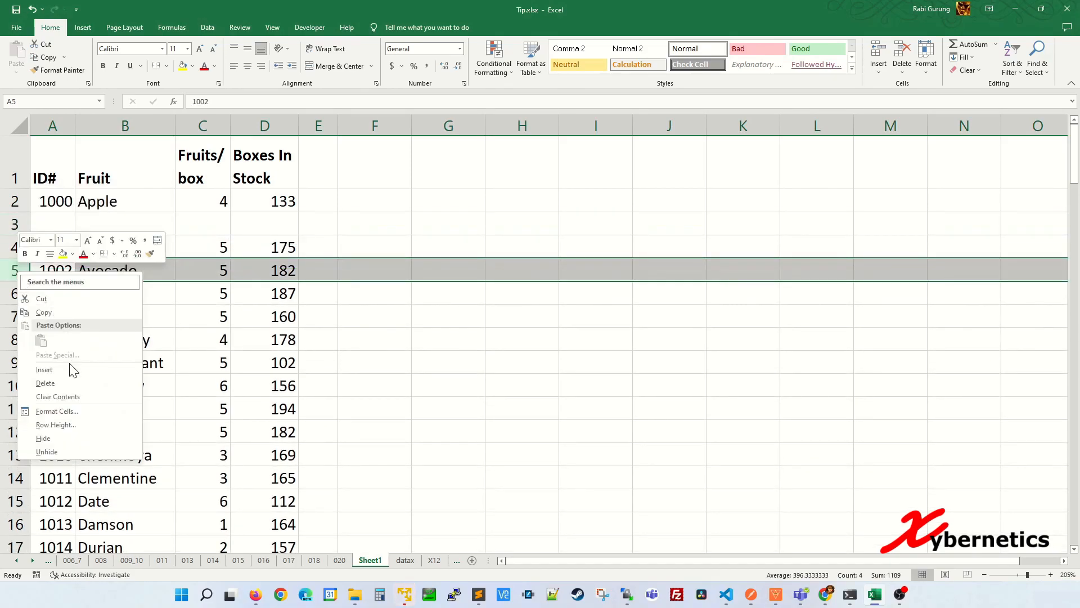
pyautogui.click(72, 369)
pyautogui.rightClick(15, 319)
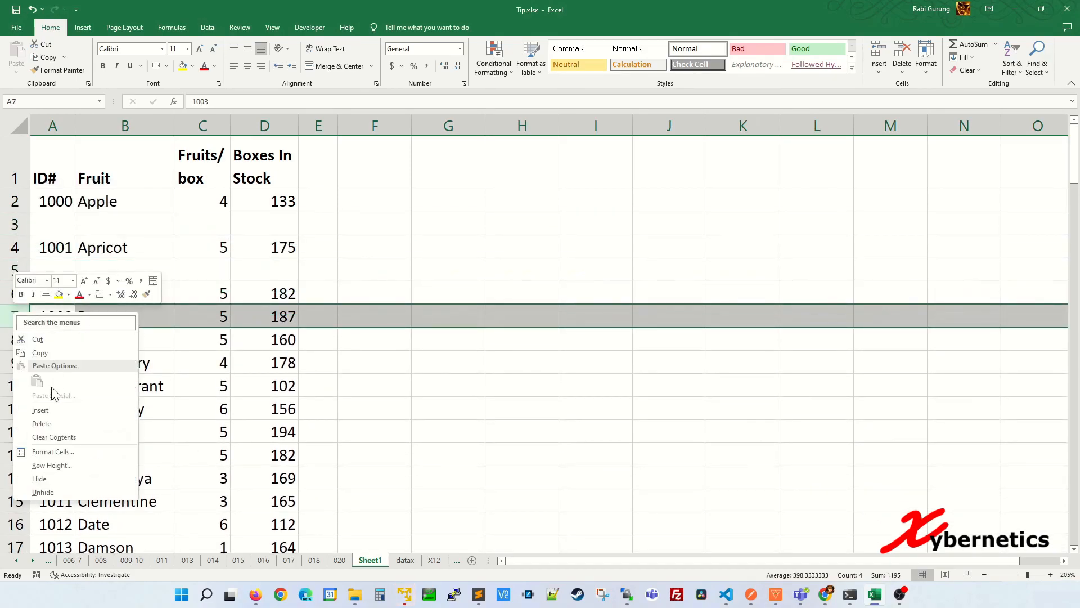
pyautogui.click(40, 410)
# Undo the three inserted blank rows so the fruit records sit together again
pyautogui.click(122, 256)
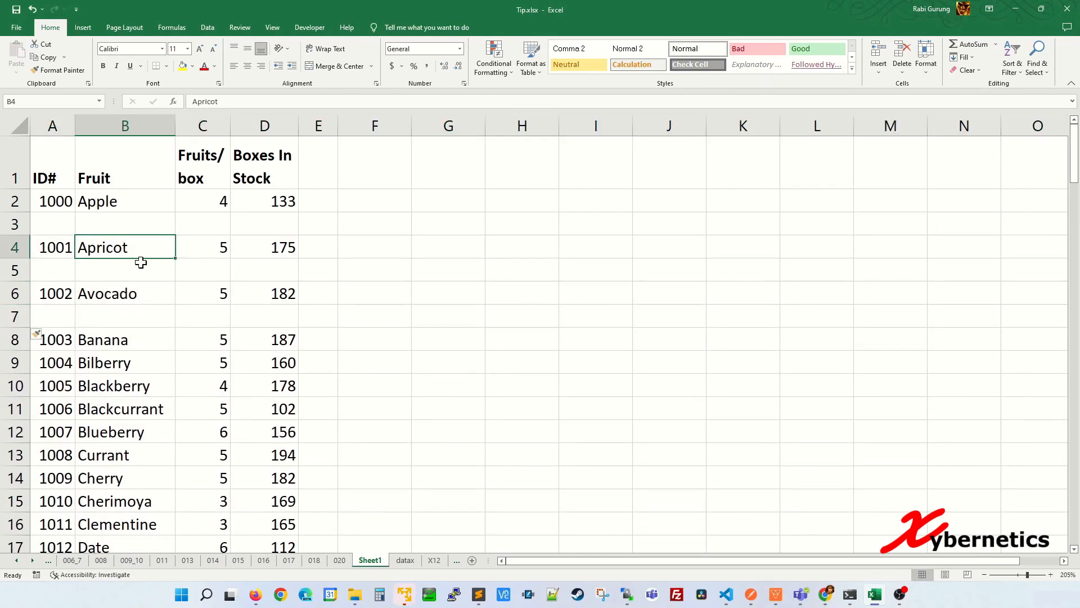
pyautogui.hotkey('ctrl', 'z')
pyautogui.hotkey('ctrl', 'z')
pyautogui.hotkey('ctrl', 'z')
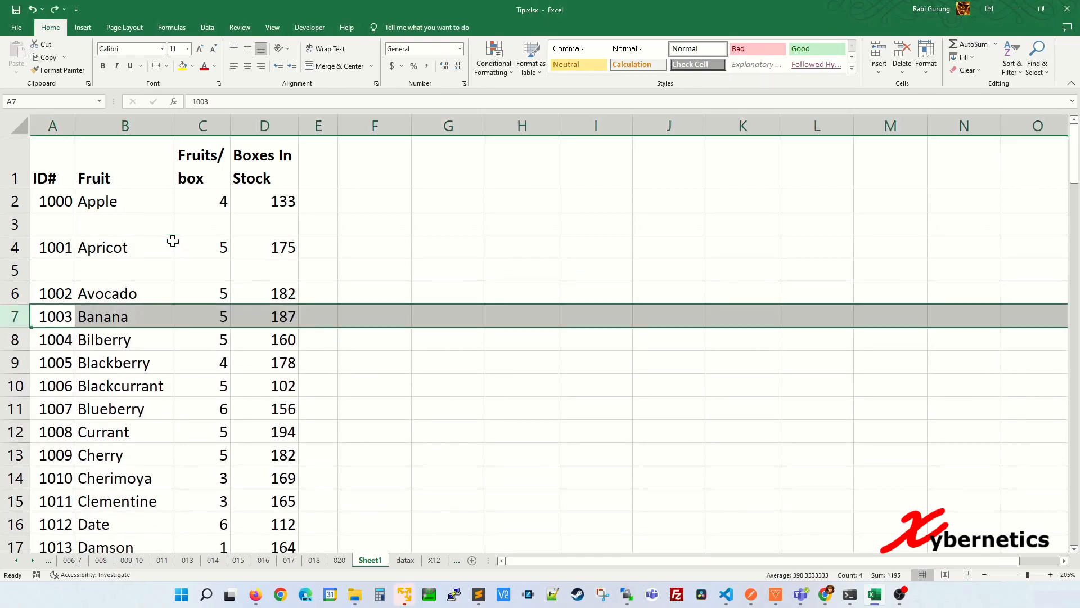
pyautogui.click(316, 197)
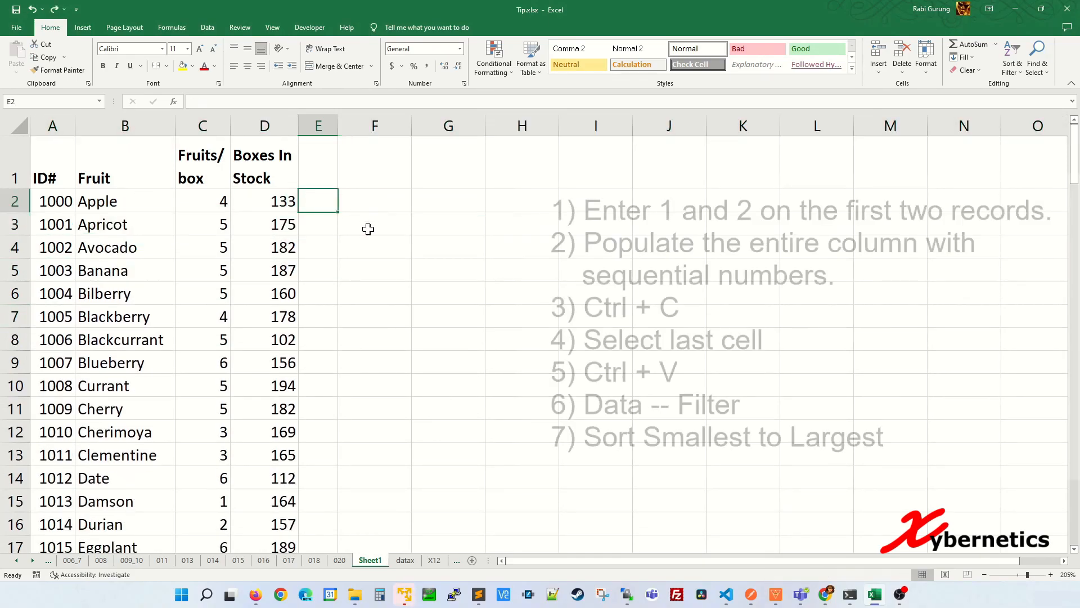
# Number helper column E from 1 to 62 beside the fruit records
pyautogui.write('1')
pyautogui.press('Return')
pyautogui.write('2')
pyautogui.press('Up')
pyautogui.hotkey('shift', 'Down')
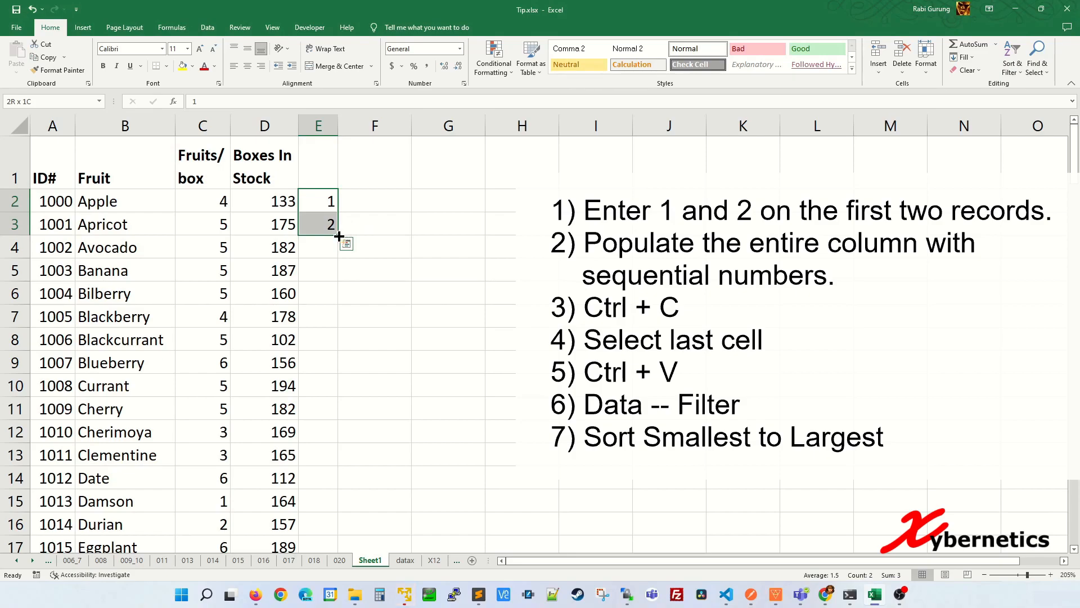
pyautogui.doubleClick(339, 236)
pyautogui.scroll(-18, 338, 253)
pyautogui.scroll(-2, 330, 281)
pyautogui.scroll(4, 324, 287)
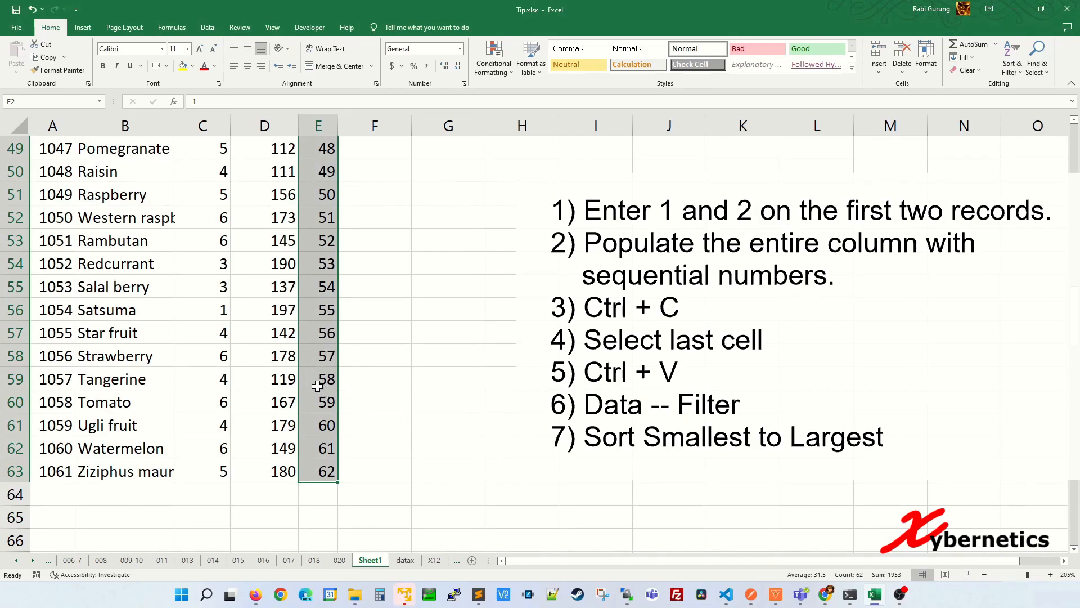
# Copy the 1–62 sequence and paste it below the records starting at E64
pyautogui.hotkey('ctrl', 'c')
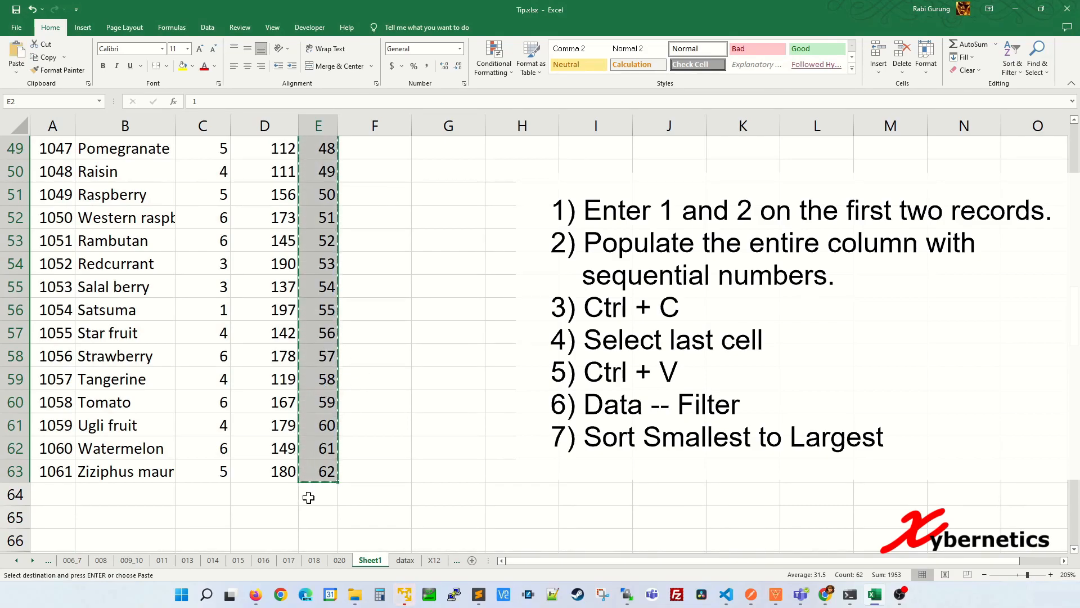
pyautogui.click(309, 495)
pyautogui.scroll(-1, 368, 462)
pyautogui.hotkey('ctrl', 'v')
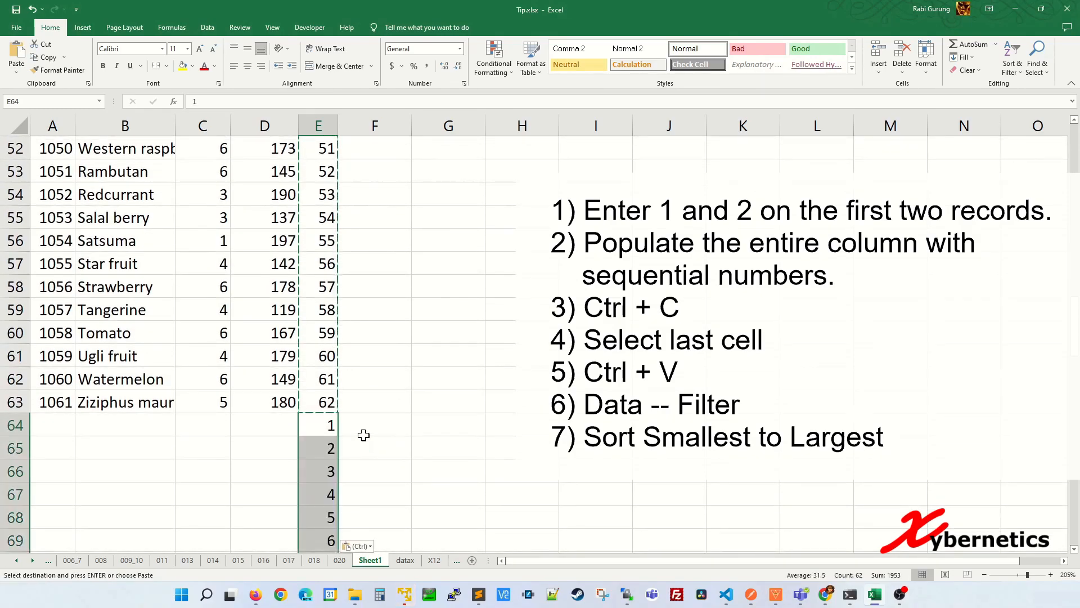
pyautogui.click(364, 379)
pyautogui.scroll(17, 363, 374)
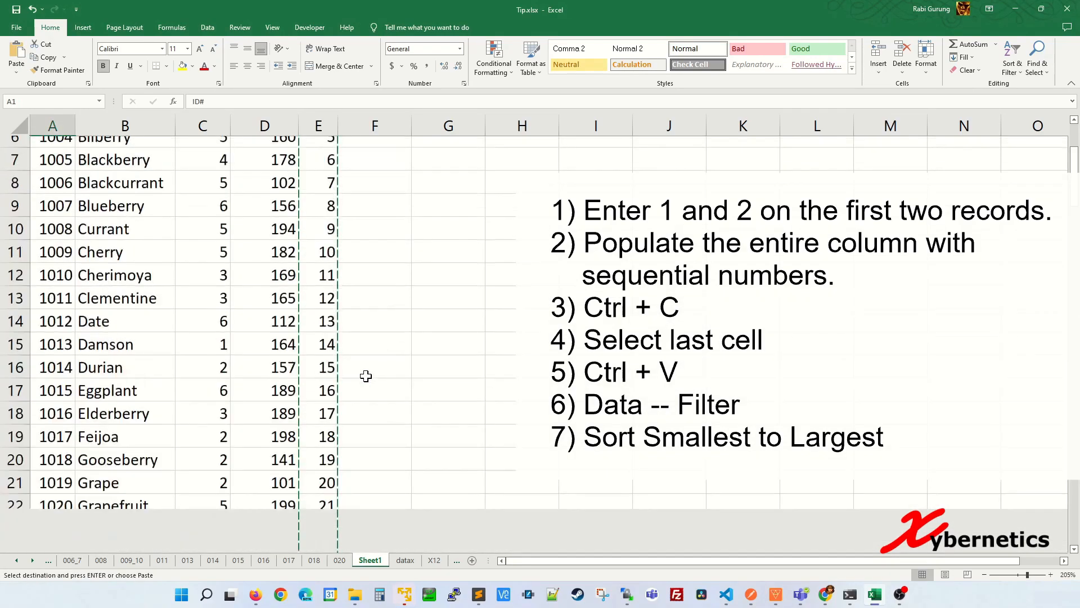
# Turn on the Data filter and sort column E Smallest to Largest
pyautogui.click(329, 154)
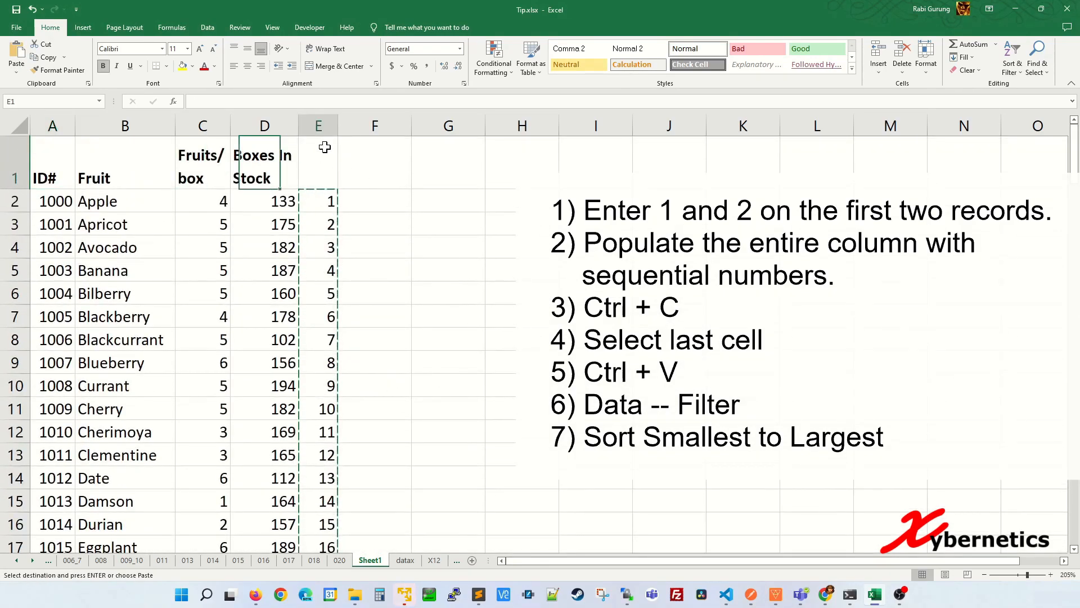
pyautogui.click(215, 31)
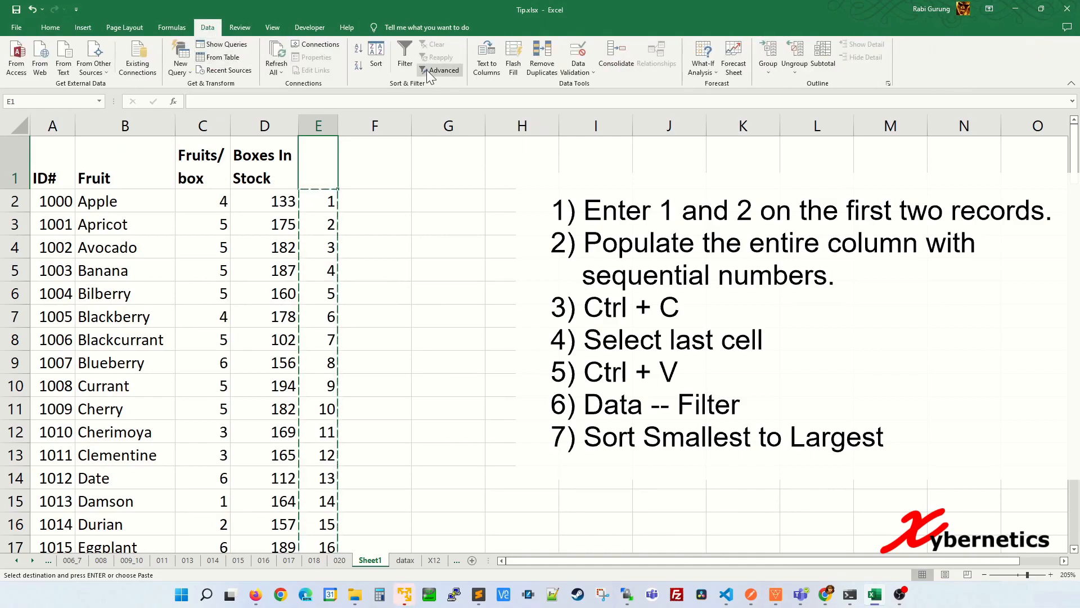
pyautogui.click(405, 56)
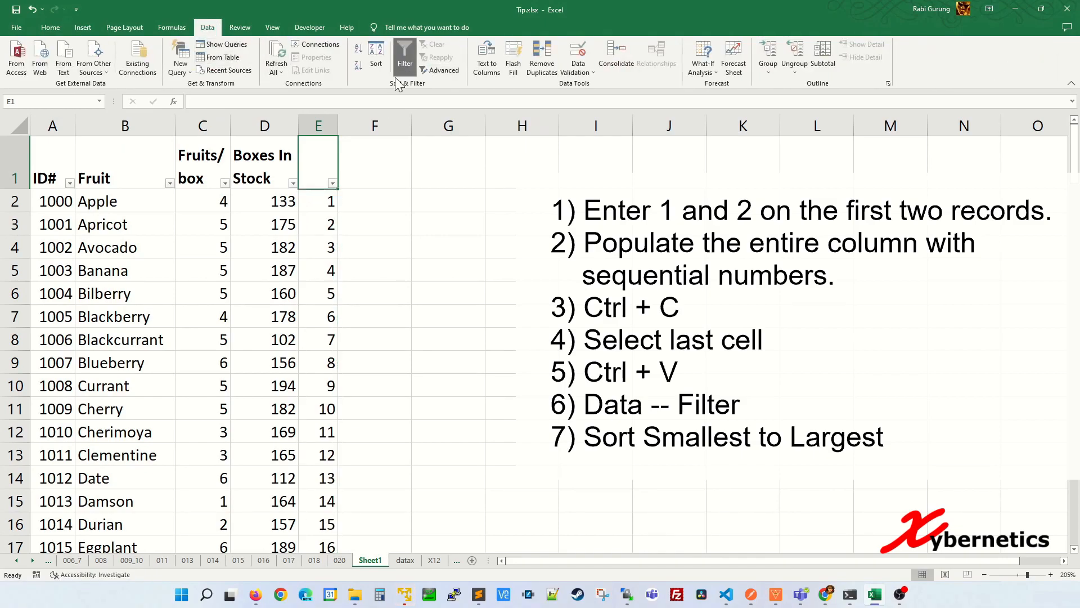
pyautogui.click(332, 182)
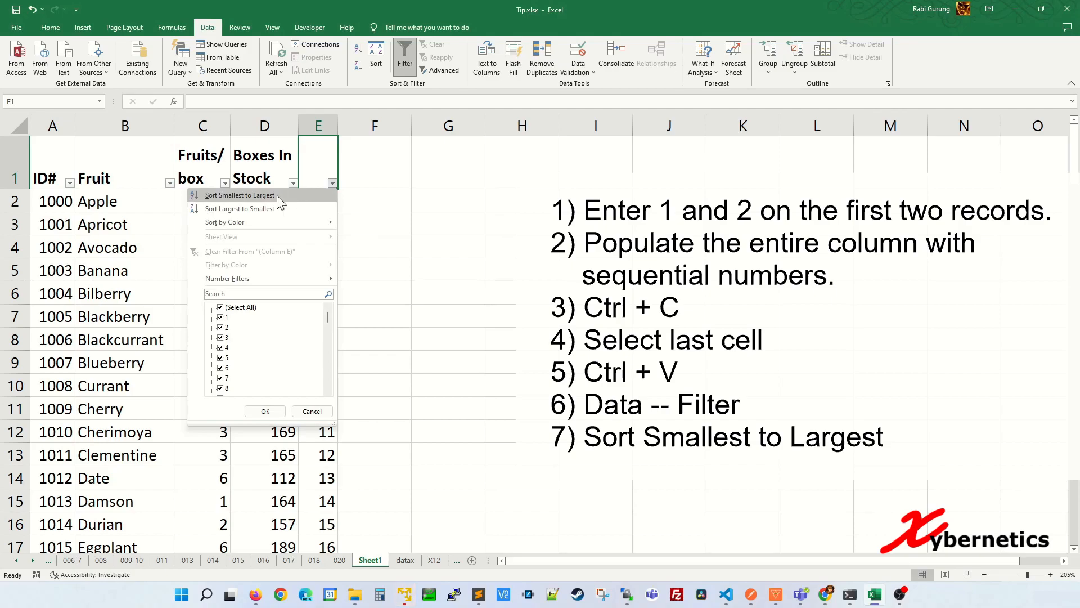
# Delete the helper numbering column E, leaving blank rows between records
pyautogui.rightClick(318, 125)
pyautogui.click(362, 242)
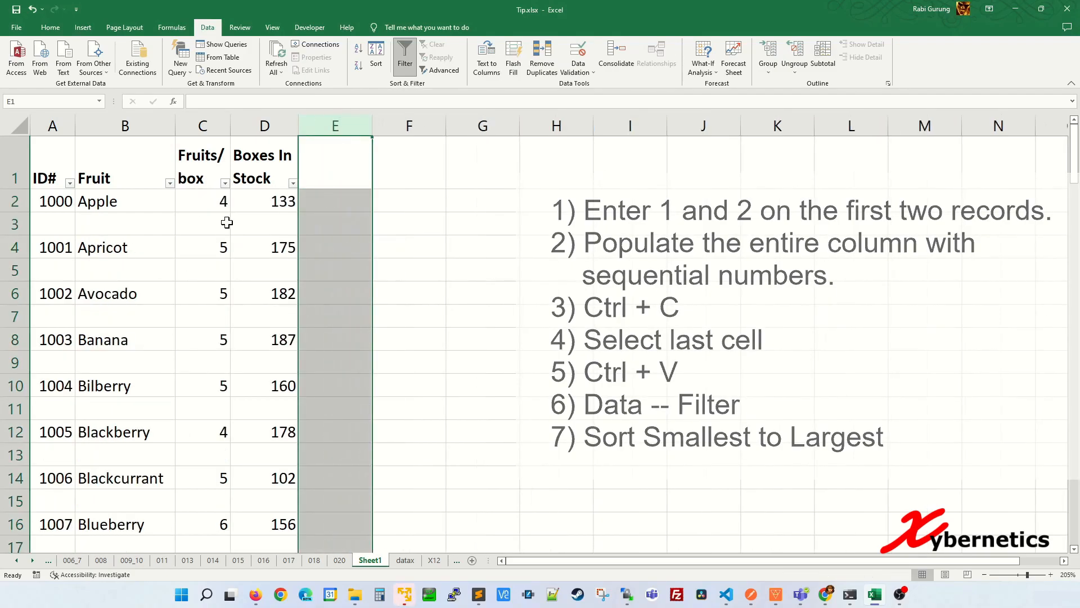
pyautogui.click(200, 224)
pyautogui.scroll(-1, 248, 237)
pyautogui.scroll(-5, 247, 237)
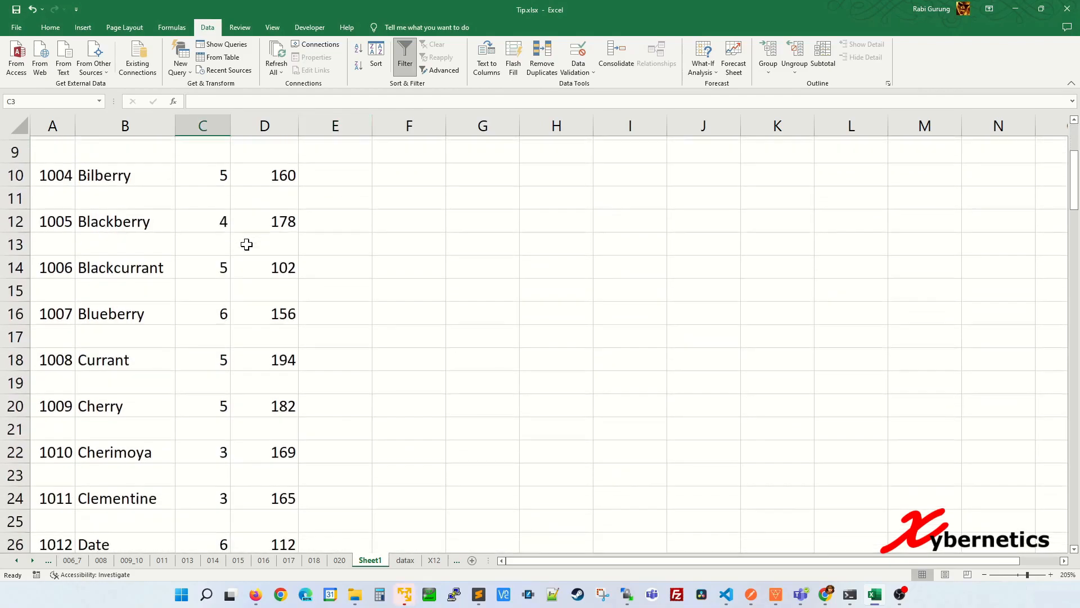